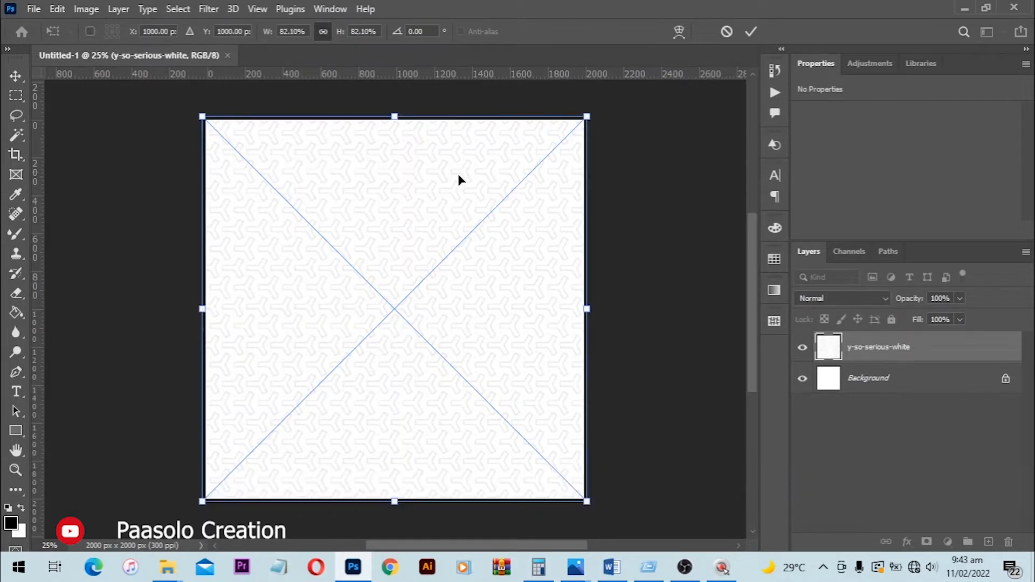
- Scale the y-so-serious-white pattern to 82.10% so it covers the canvas and set its opacity to 50%
drag(584, 120, 586, 116)
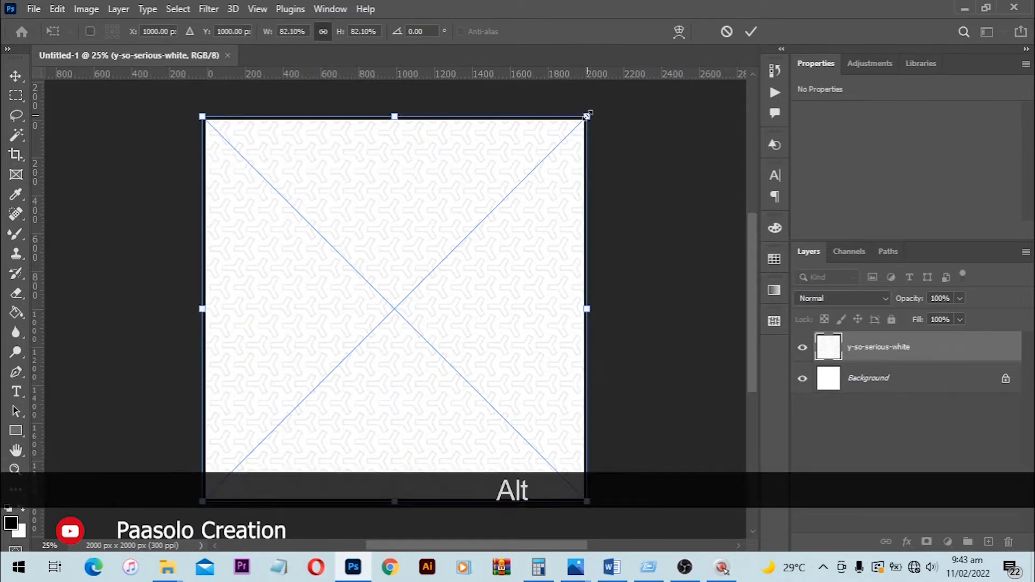
key(Return)
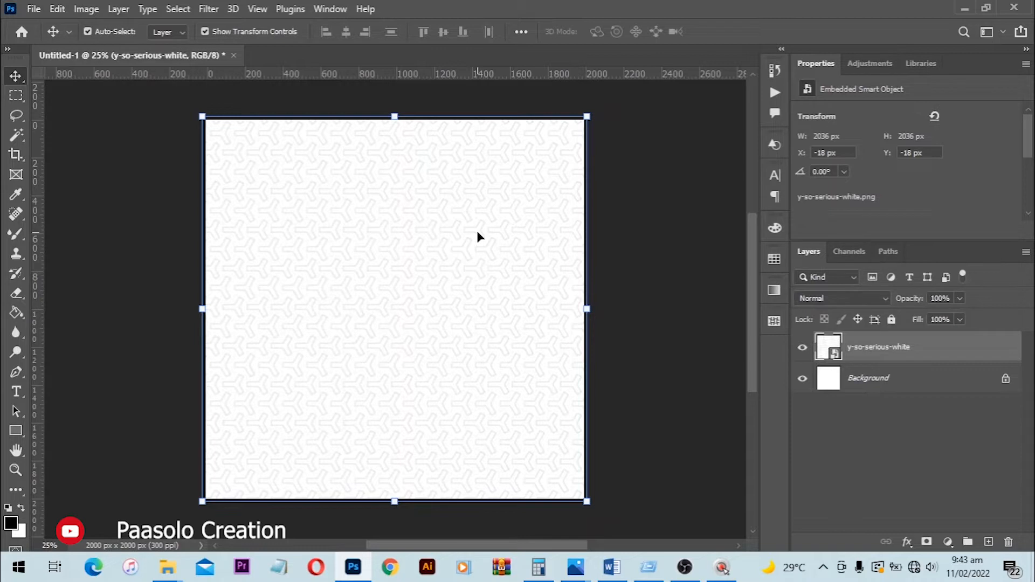
click(938, 298)
key(KP_5)
key(Return)
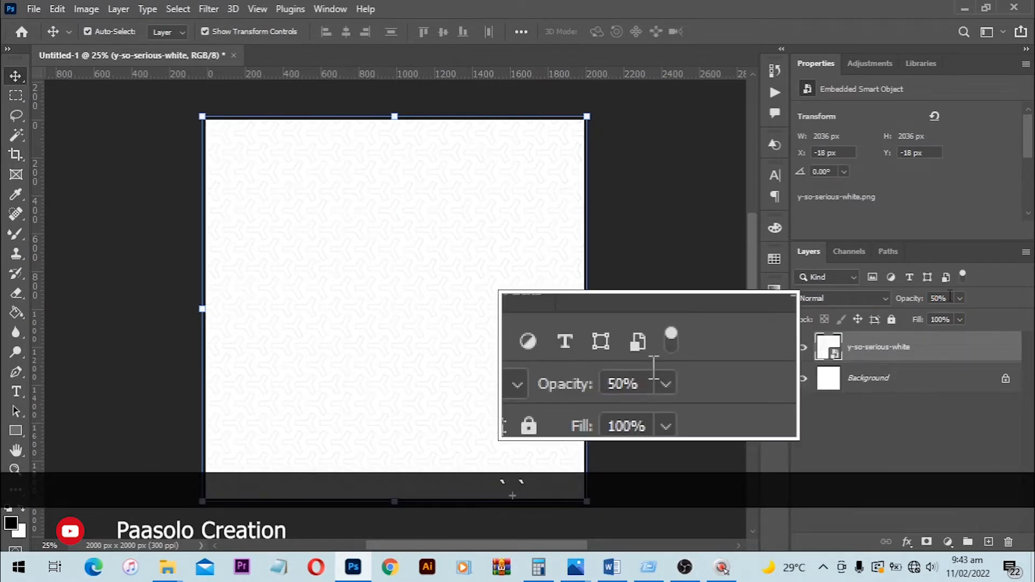
click(672, 267)
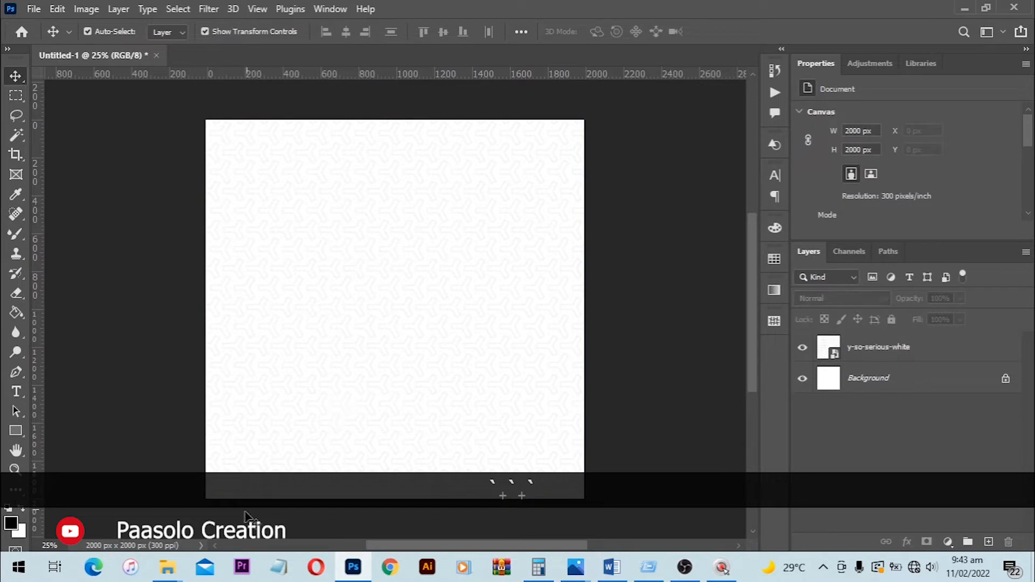
- Place the Layer 1 portrait from the Val's Day flyer folder, centred with its lower edge just past the canvas bottom
mouse_move(167, 567)
click(542, 495)
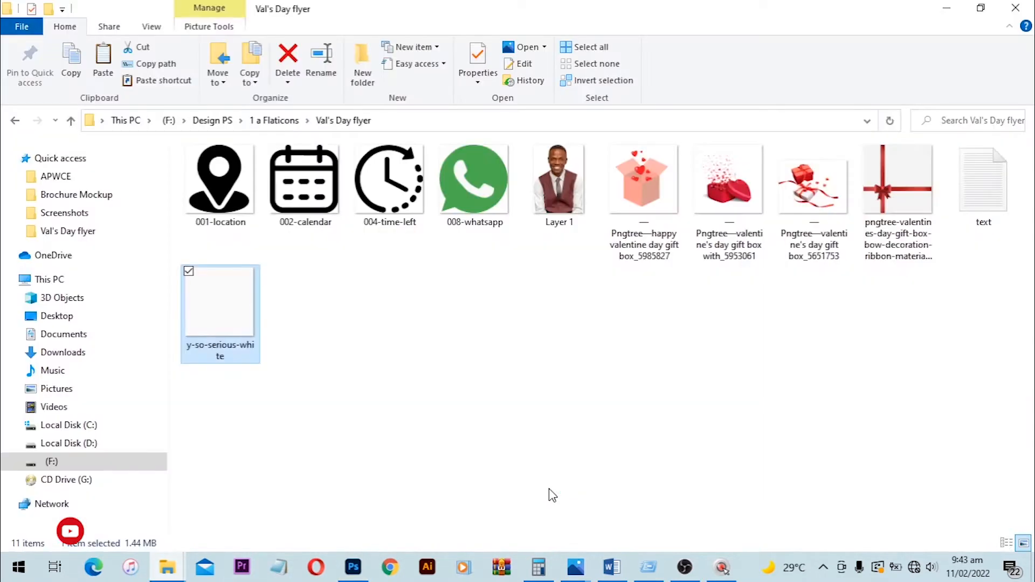
click(552, 231)
drag(469, 279, 418, 382)
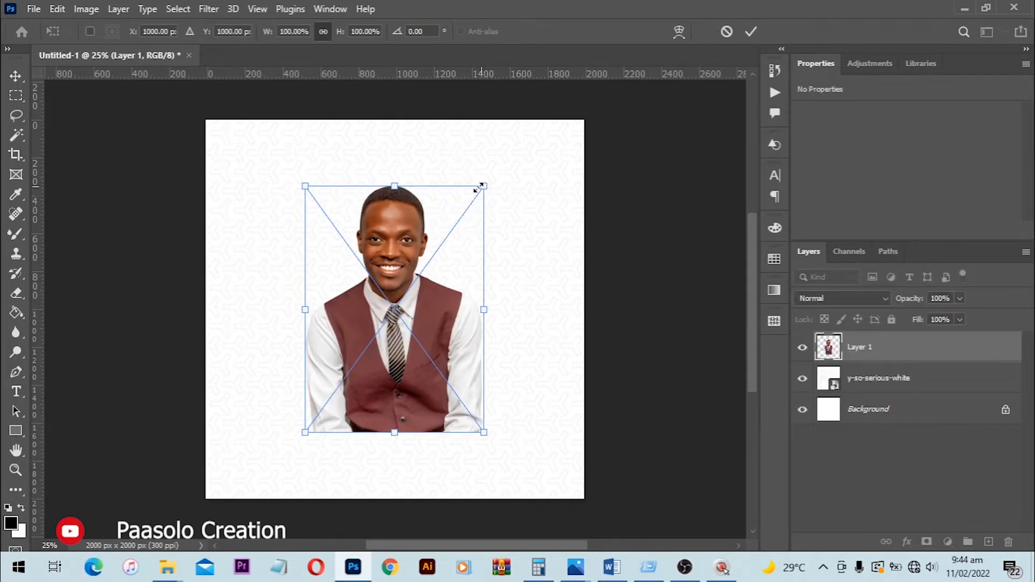
drag(407, 244, 406, 332)
key(Return)
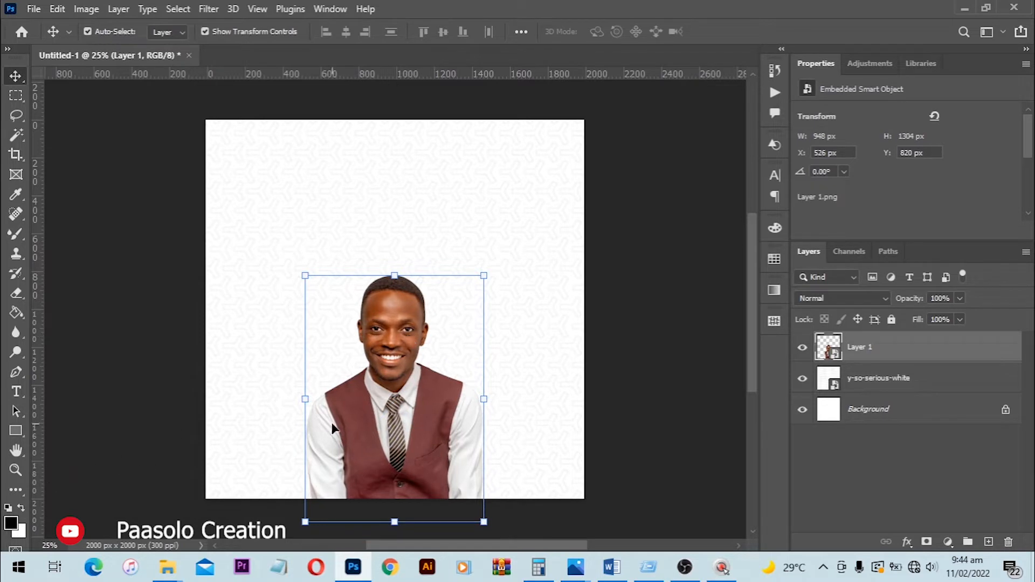
- Draw a rectangle about 2034 × 252 px across the canvas bottom, over the portrait, and fill it with white
click(15, 431)
drag(202, 455, 586, 503)
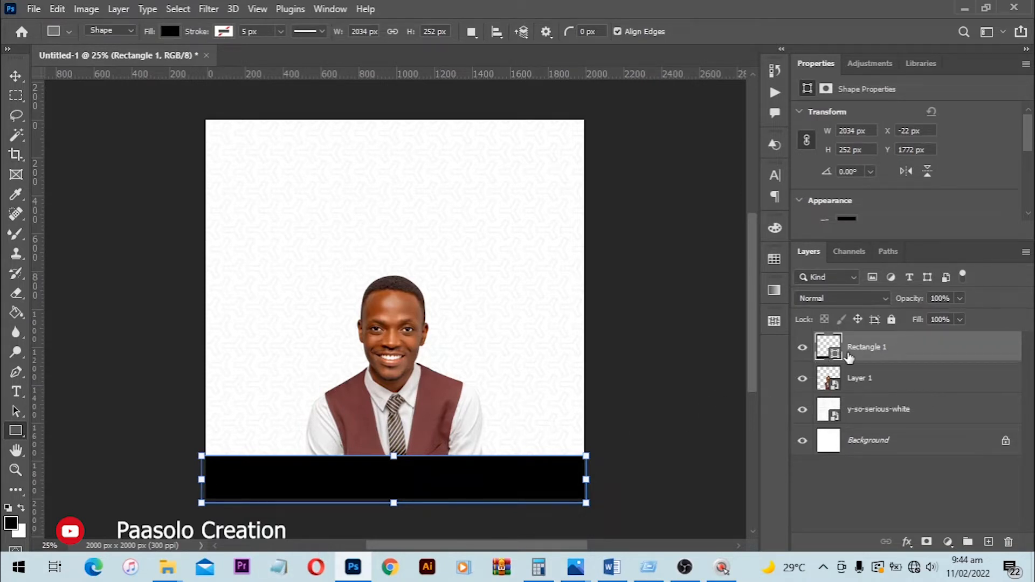
double_click(834, 351)
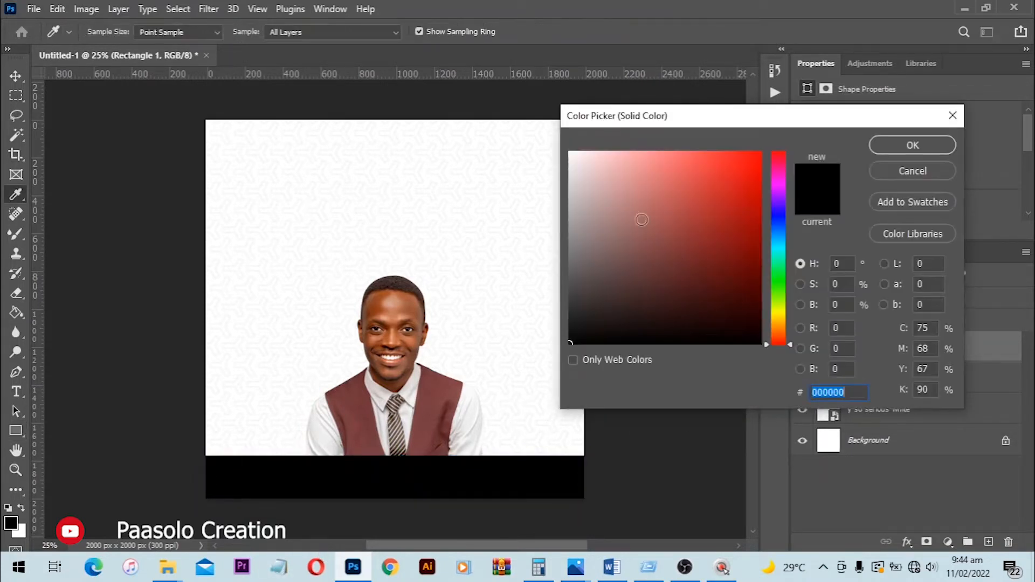
click(531, 129)
click(911, 144)
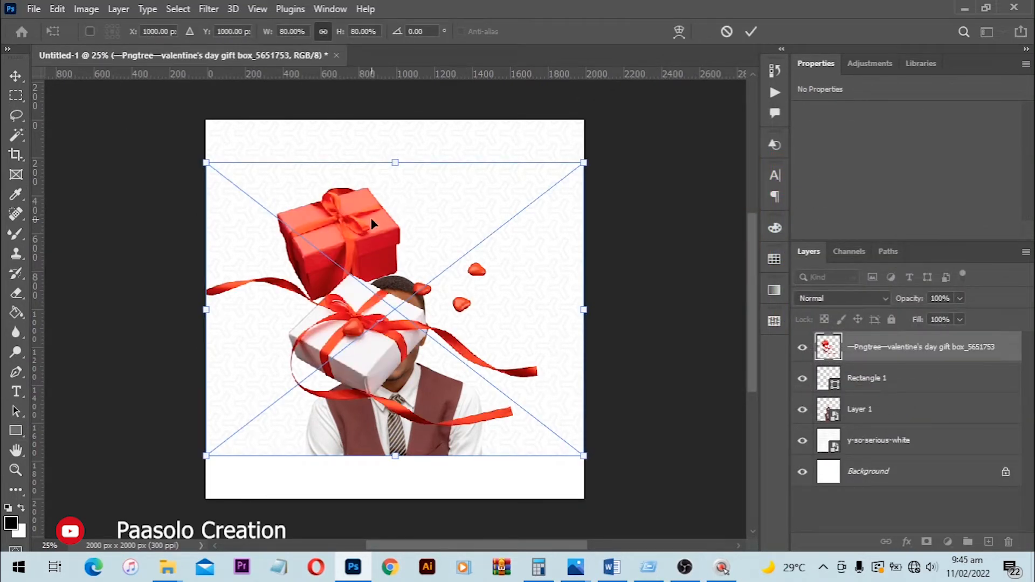
- Scale the placed valentine's day gift box_5651753 image to 39.38% and position it in the upper-right corner of the canvas
drag(584, 162, 434, 237)
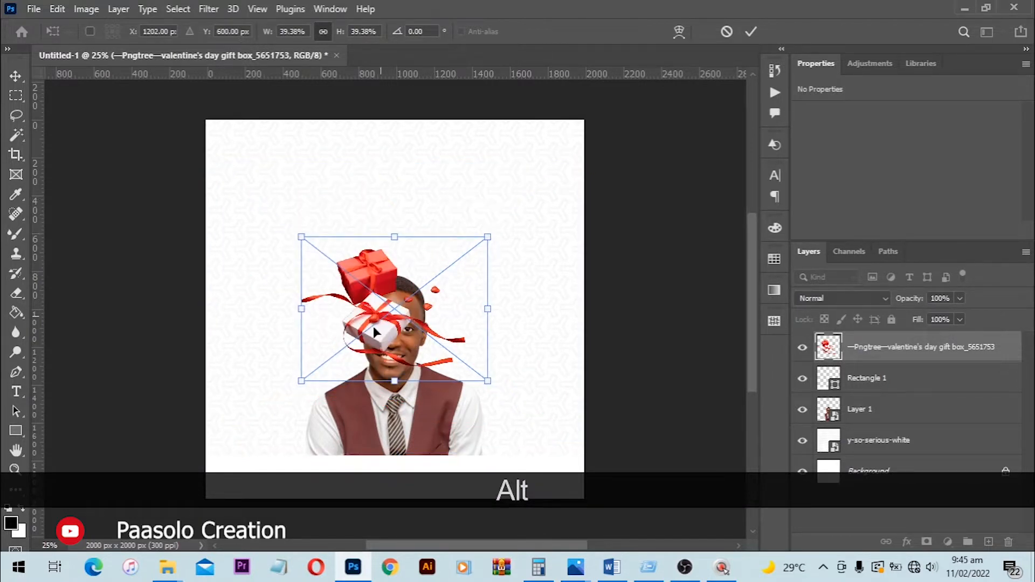
drag(373, 328, 473, 227)
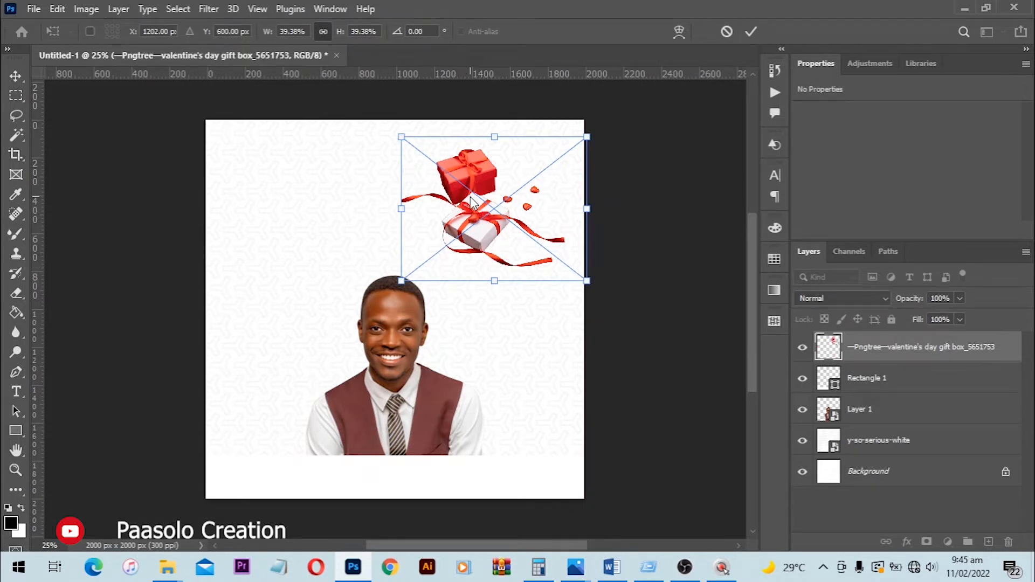
drag(471, 224, 474, 209)
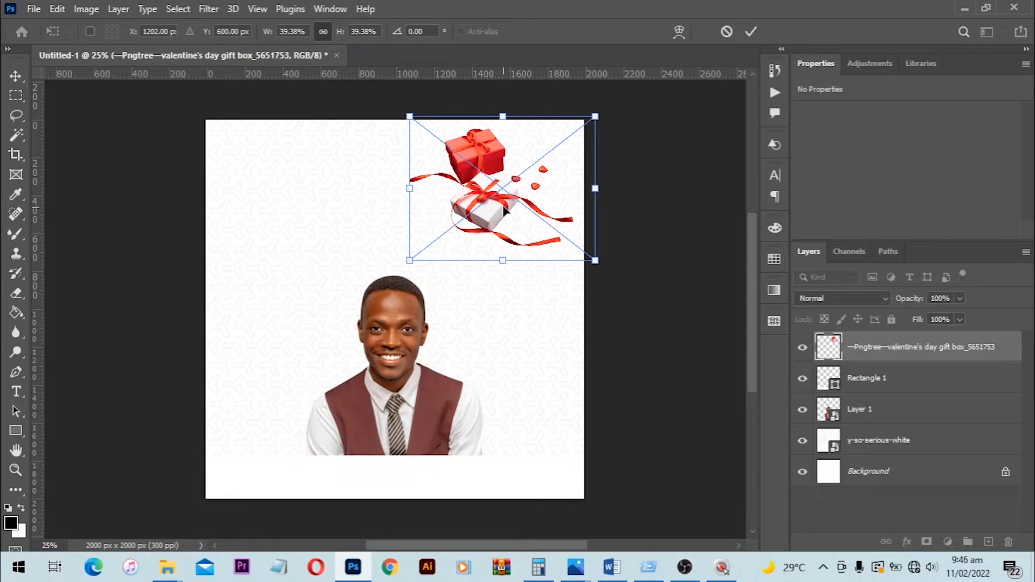
key(Return)
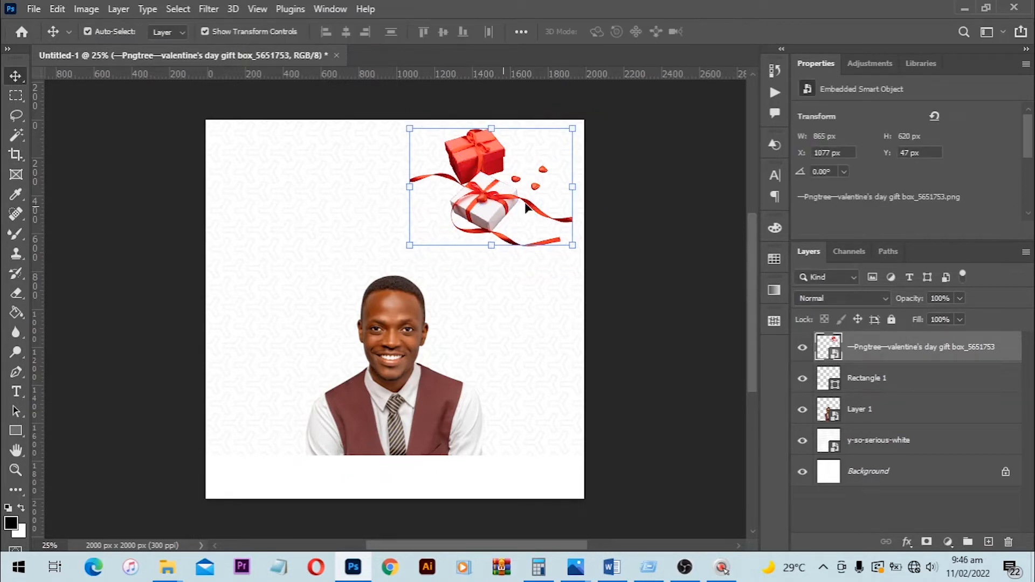
- Shift the gift box_5651753 image closer to the canvas's right edge and scale it to 30.96%
click(625, 202)
drag(520, 189, 542, 188)
key(ctrl+t)
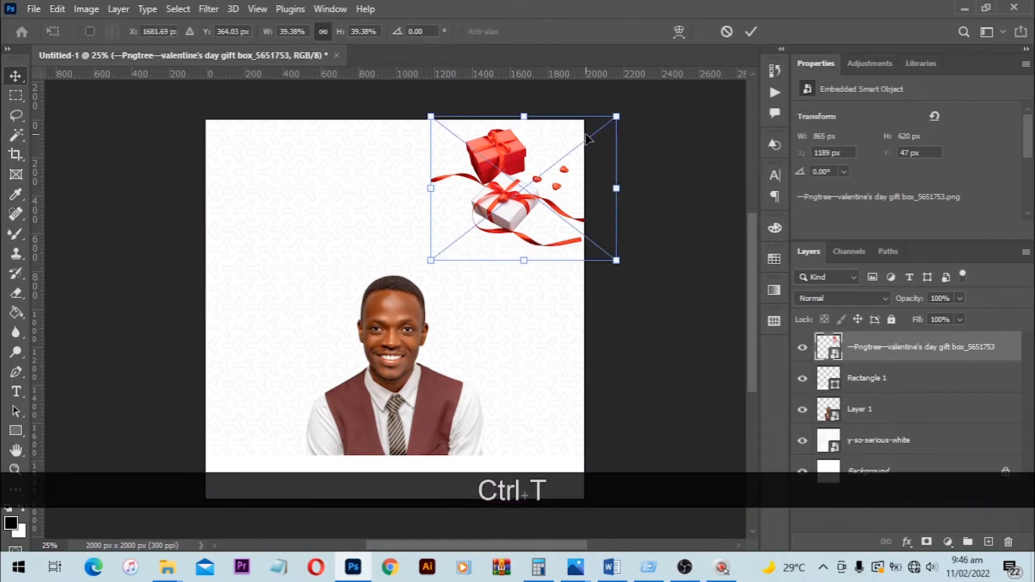
drag(614, 116, 593, 131)
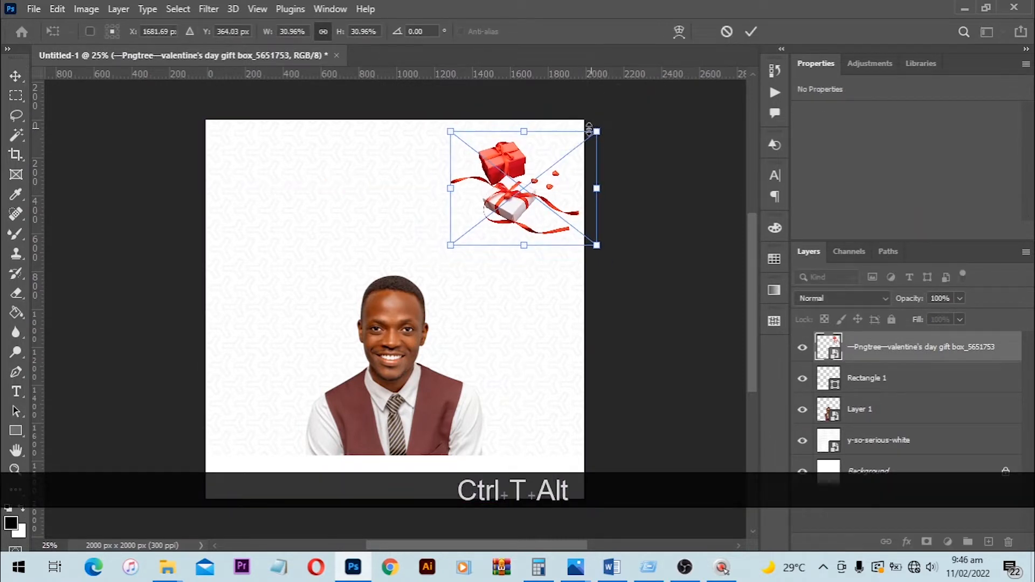
double_click(529, 149)
- Place the gift box with_5953061 image, shrink it to about 606 × 644 px, and position it below the red and white boxes
drag(384, 473, 437, 307)
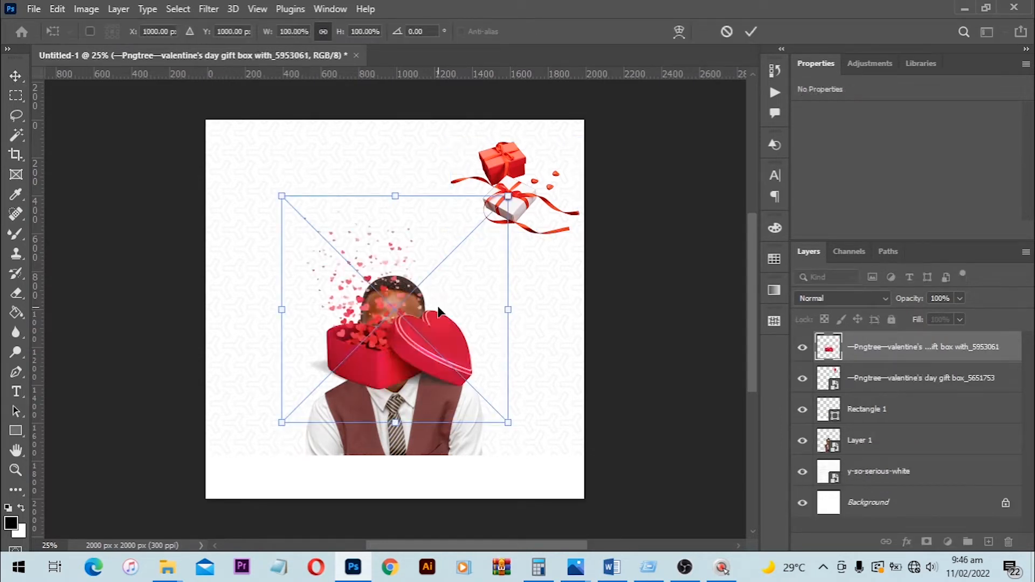
drag(507, 196, 473, 234)
drag(425, 279, 512, 241)
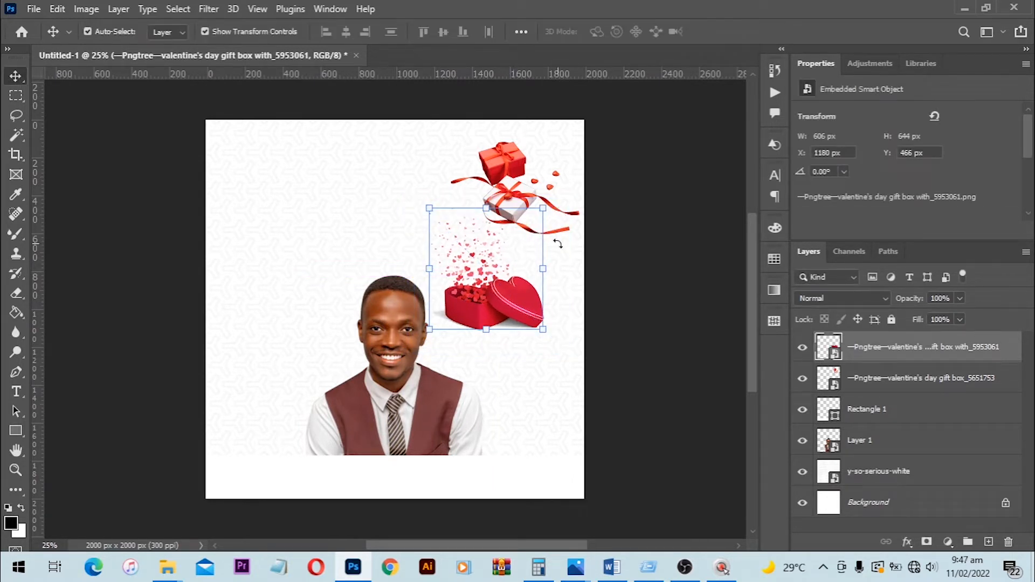
- Place the happy valentine day gift box_5985827 image from the flyer folder, scaled to 9.92%, beside the man's shoulder on the canvas's left
key(alt+Tab)
click(635, 199)
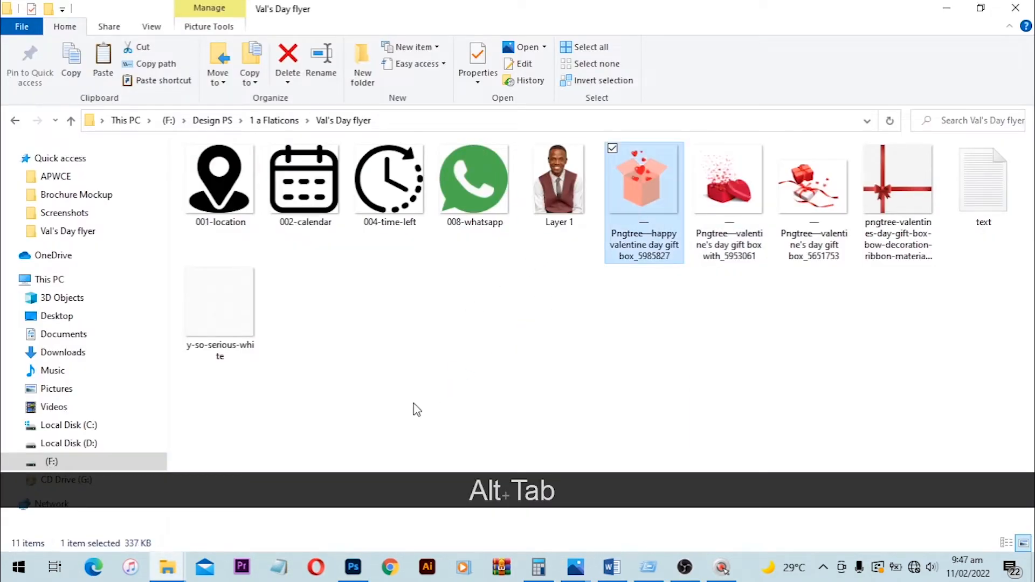
key(alt+Tab)
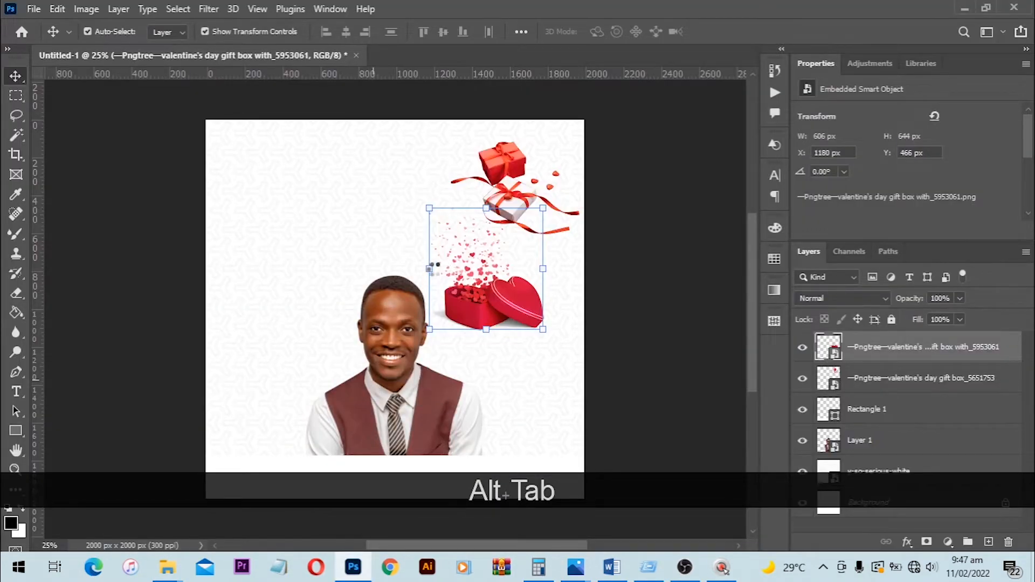
drag(585, 120, 285, 367)
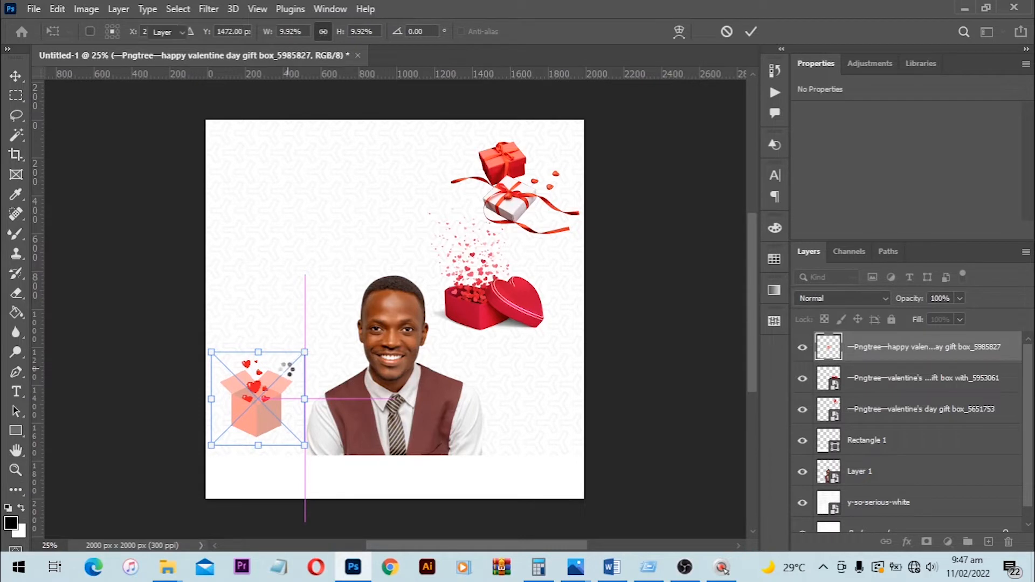
key(Return)
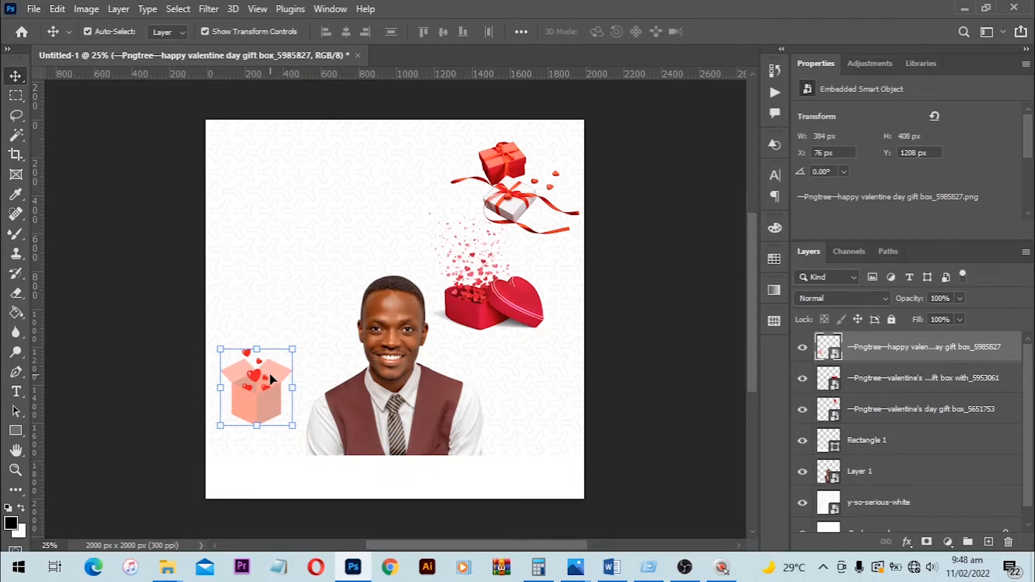
- Open the text file in the Val's Day flyer folder, copy "MY VALENTINE DAY GIFT", and return to Photoshop
mouse_move(167, 567)
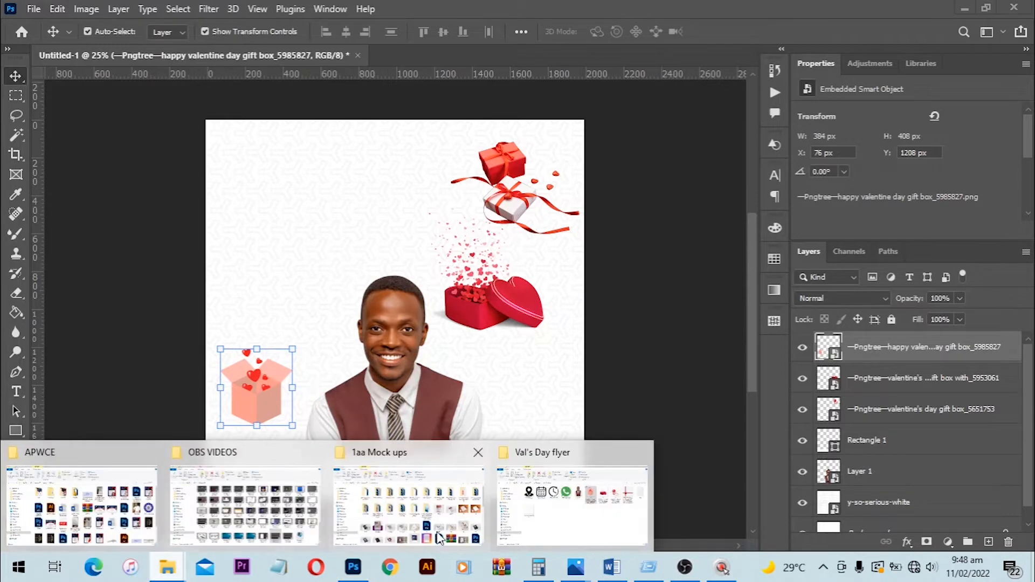
click(558, 495)
double_click(965, 189)
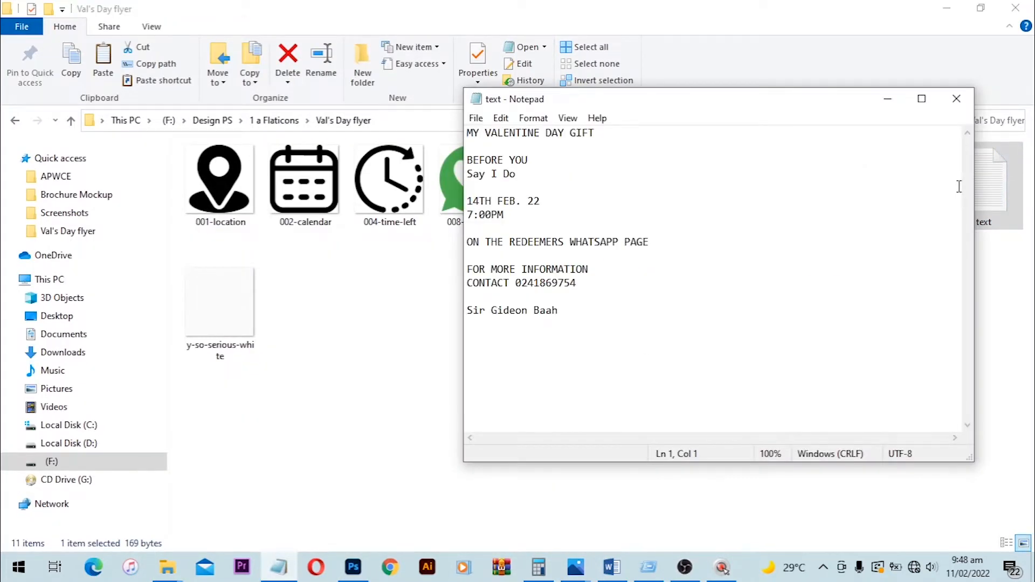
drag(612, 134, 451, 134)
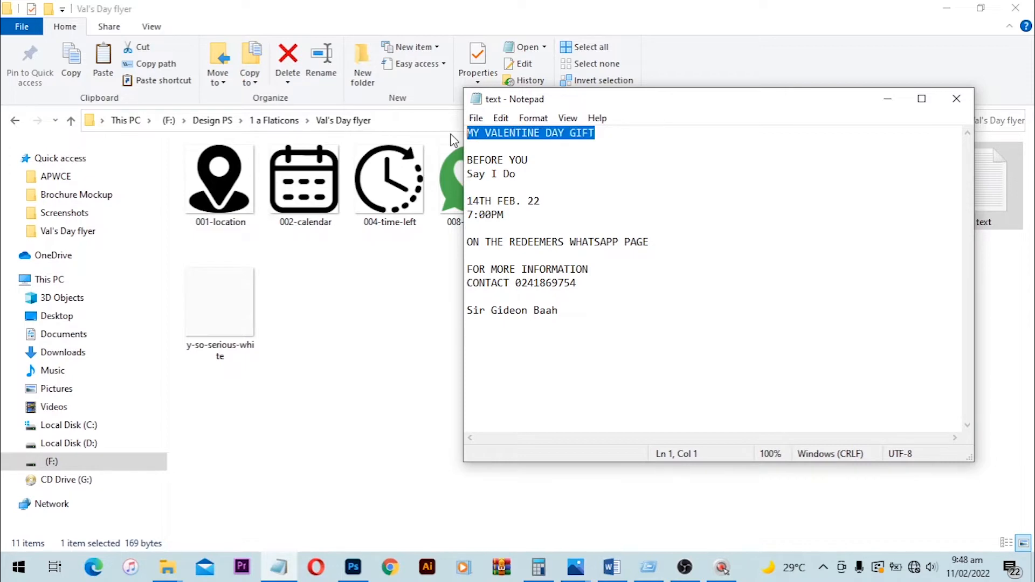
key(ctrl+c)
click(346, 572)
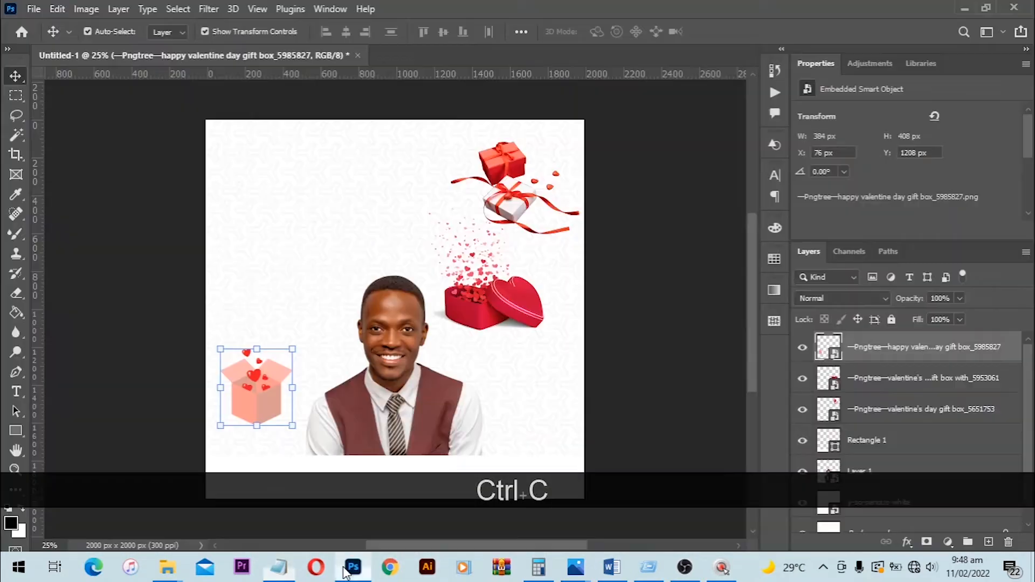
- Create a horizontal text layer near the top of the canvas and paste the copied "MY VALENTINE DAY GIFT" headline into it
scroll(386, 123, up, 5)
scroll(393, 171, up, 2)
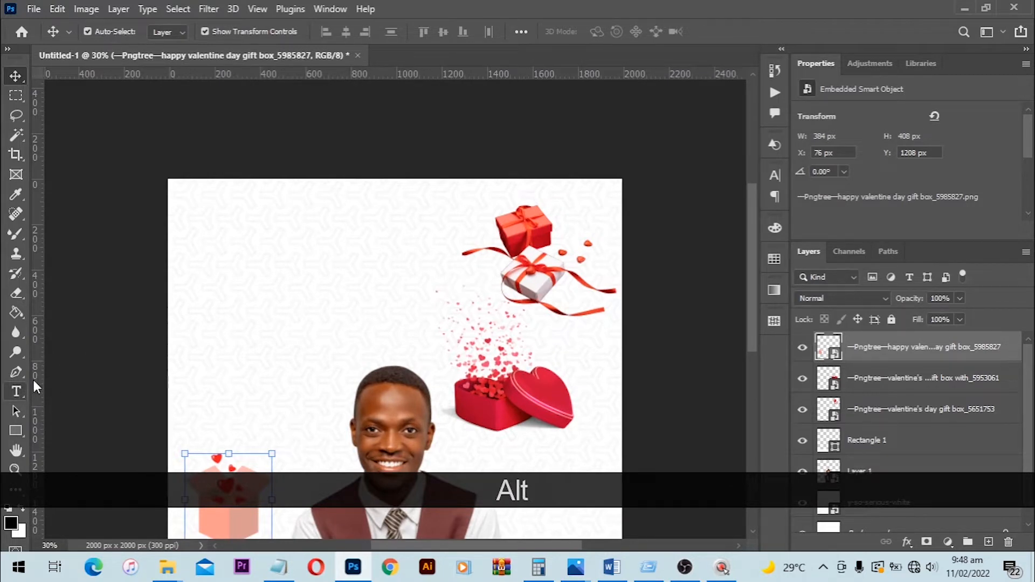
right_click(19, 392)
click(35, 392)
click(376, 249)
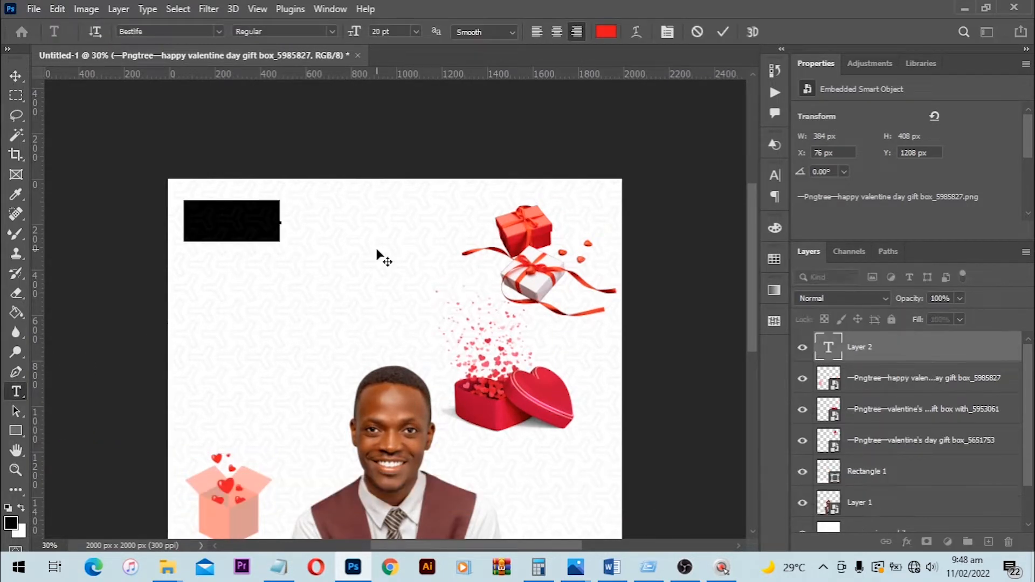
key(ctrl+v)
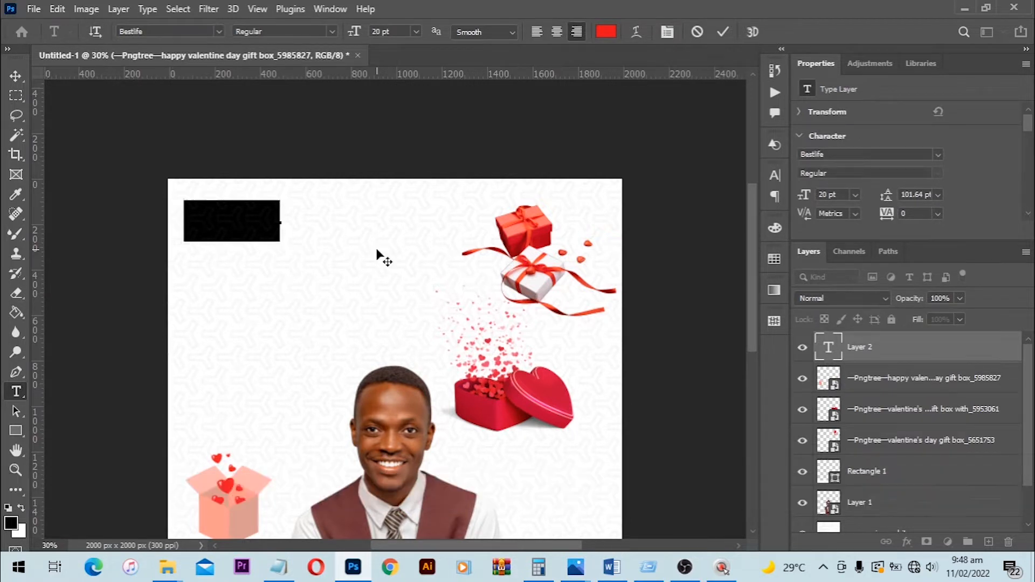
- Set the headline's font to Open Sans Bold and position it near the canvas top, beside the gift boxes
key(ctrl+a)
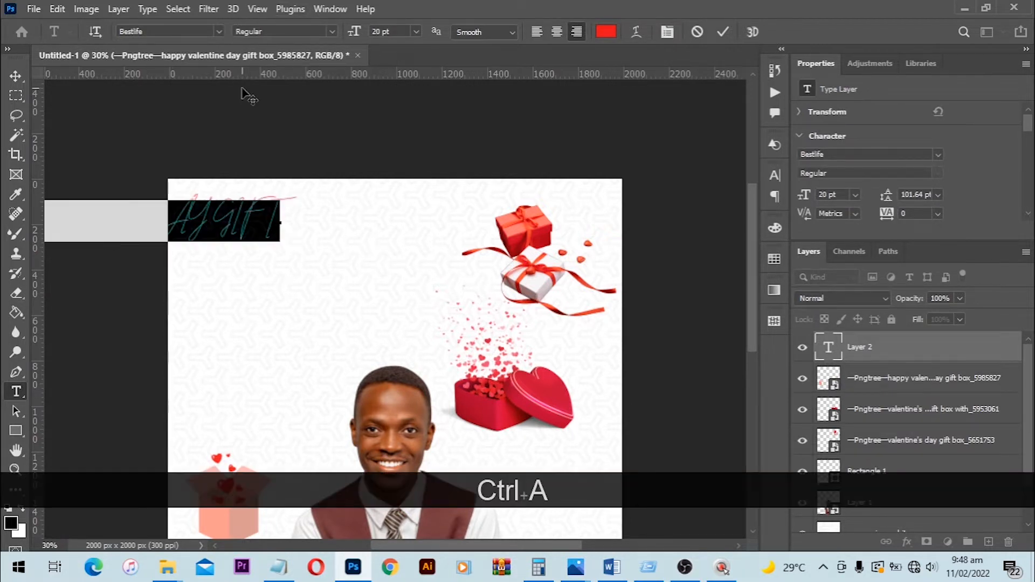
click(176, 30)
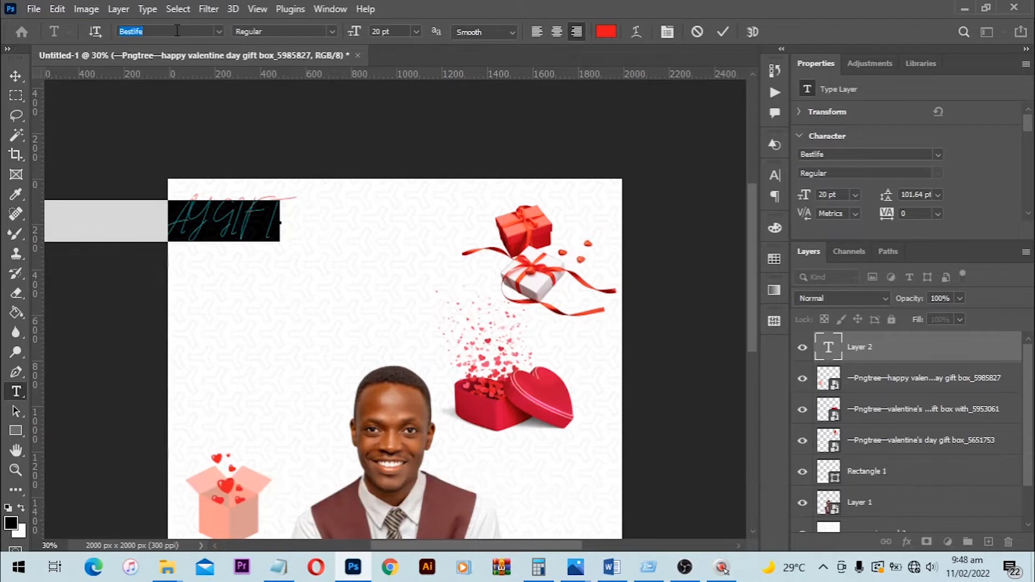
text(ope)
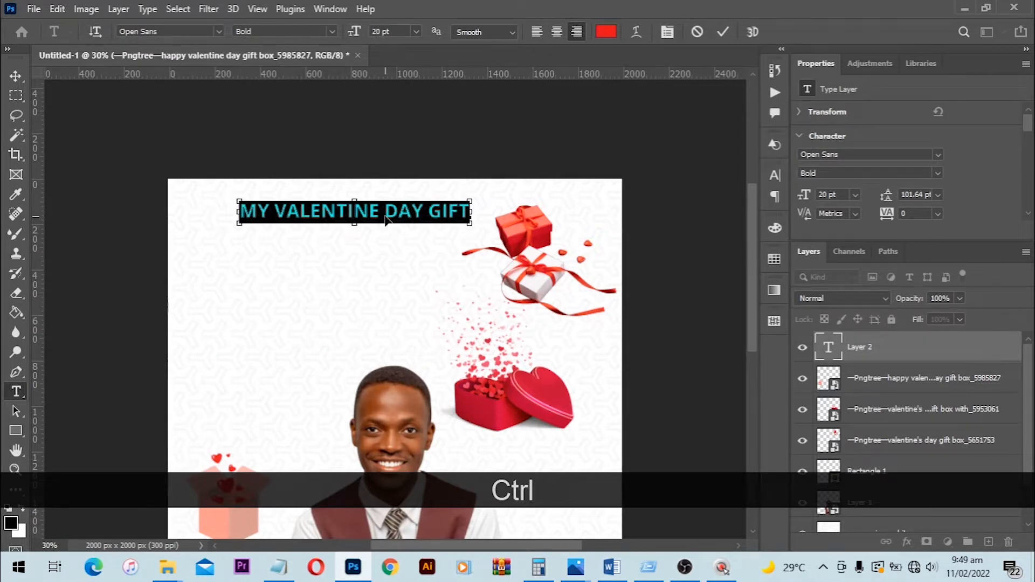
click(717, 34)
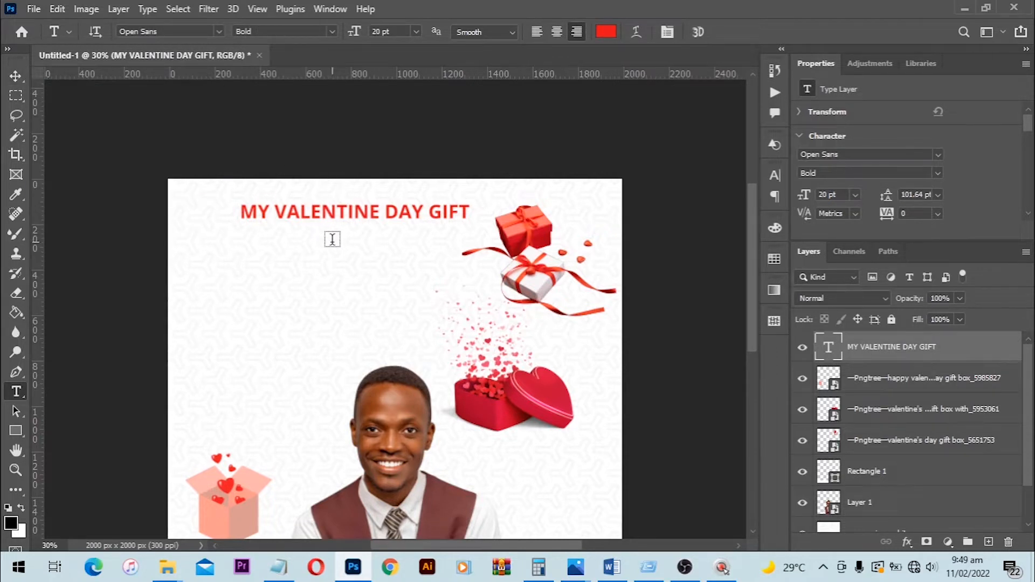
- Center the "MY VALENTINE DAY GIFT" headline horizontally on the whole canvas and remove the canvas selection
key(v)
key(ctrl+a)
key(ctrl+d)
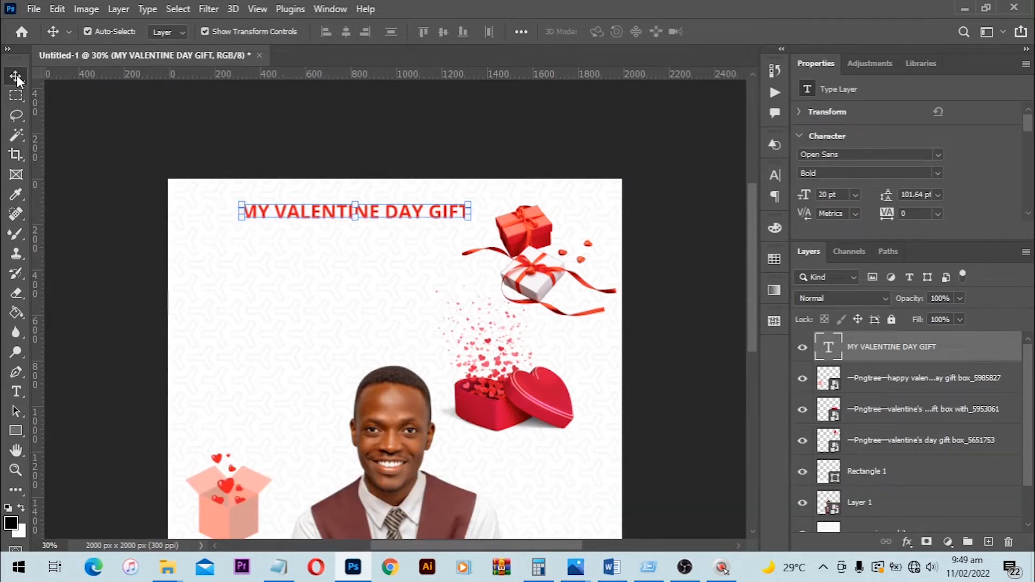
click(177, 9)
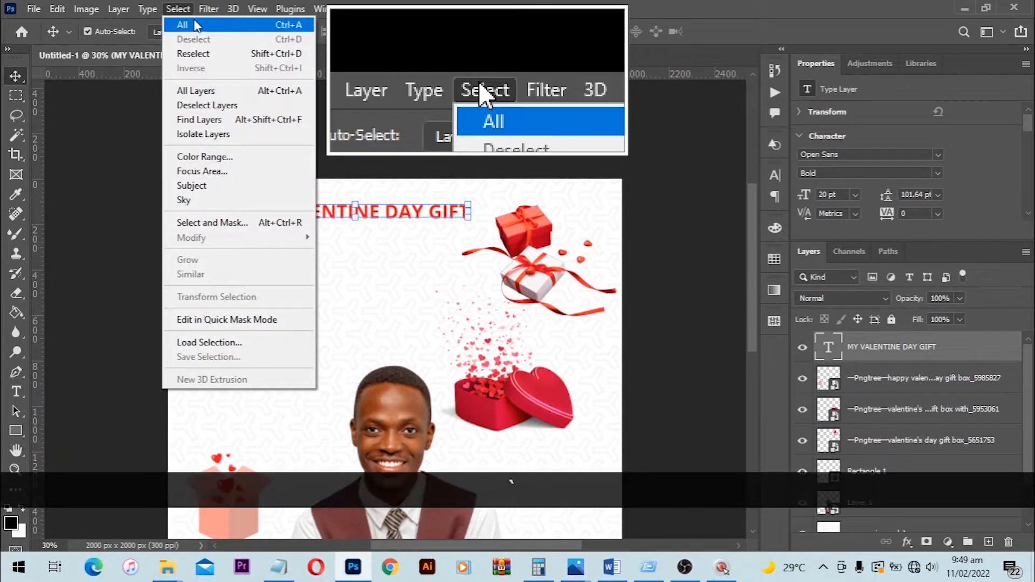
click(182, 25)
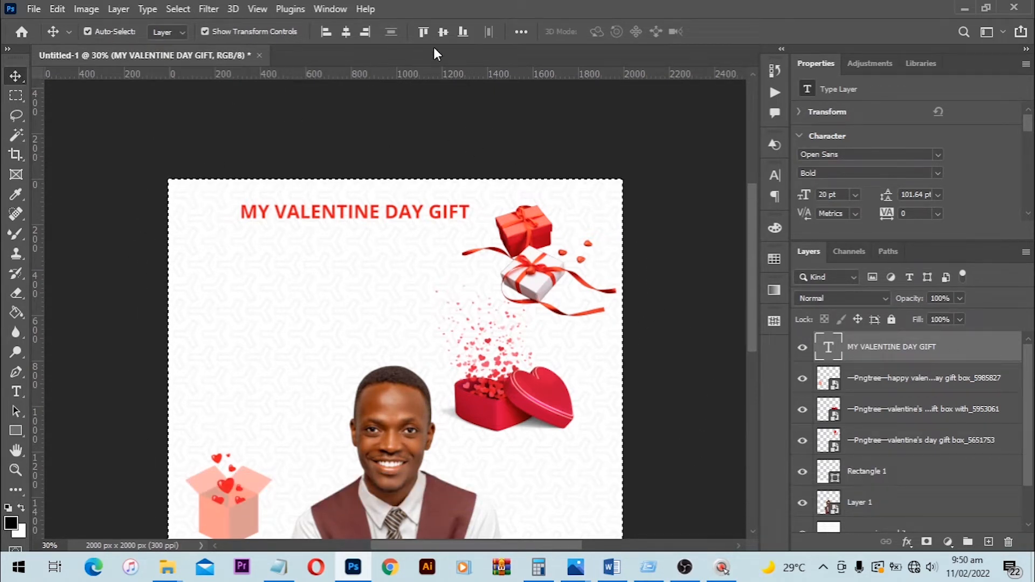
click(346, 31)
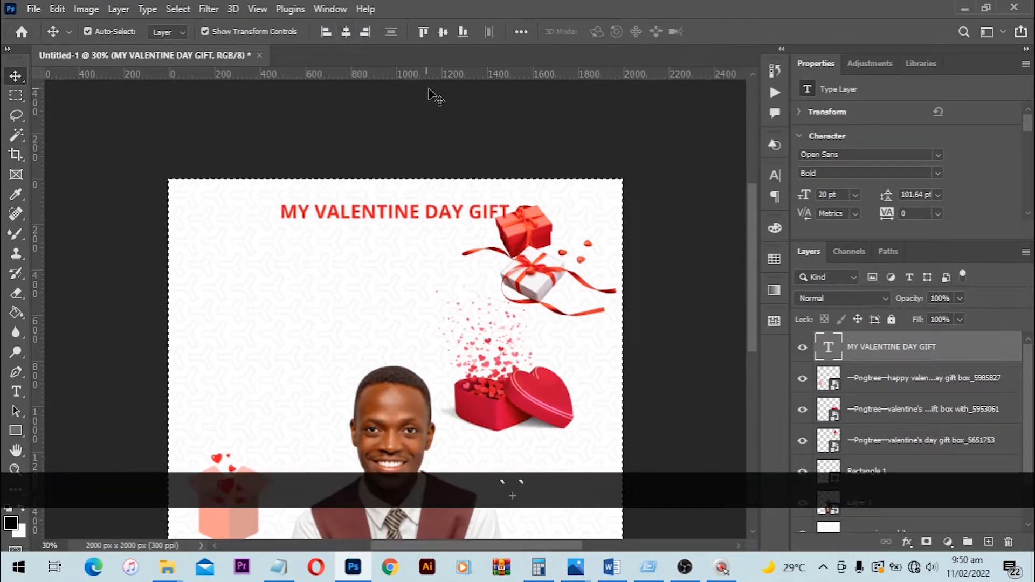
click(178, 8)
click(196, 38)
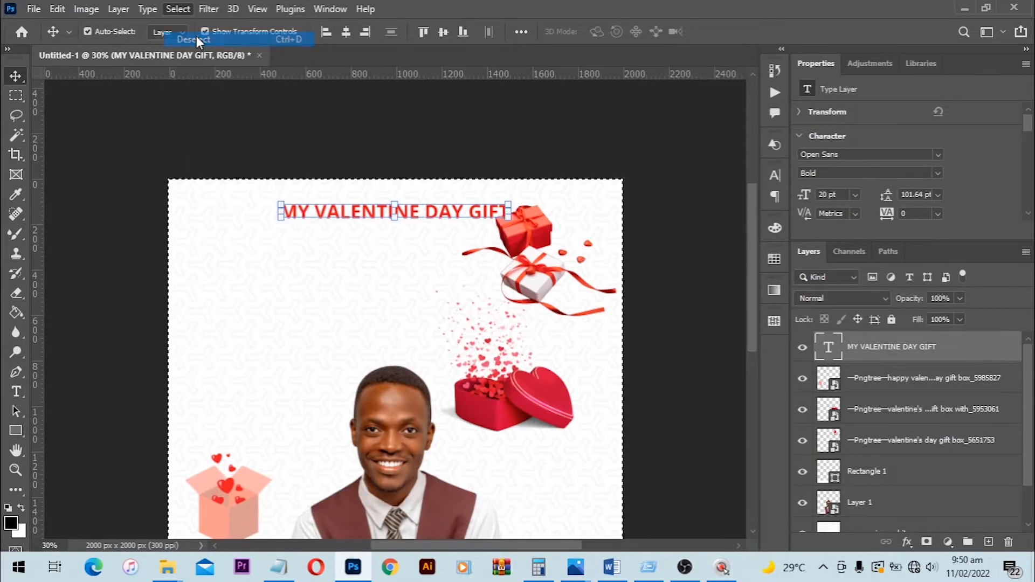
click(179, 10)
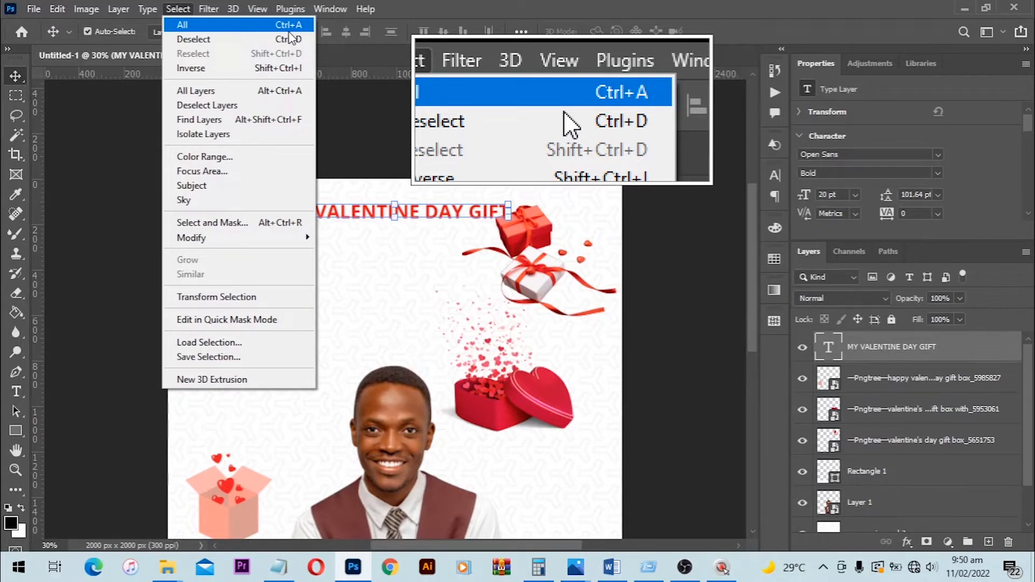
click(261, 104)
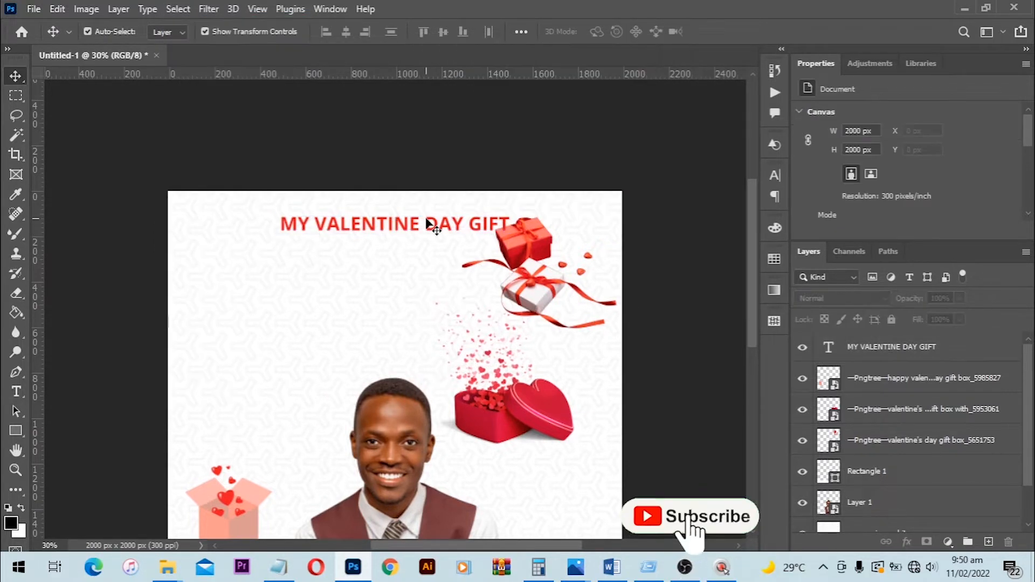
- Lower the headline slightly and shrink the red-and-white gift boxes image beside it to about 390 × 280 px near the canvas's upper corner
drag(421, 227, 415, 247)
click(548, 269)
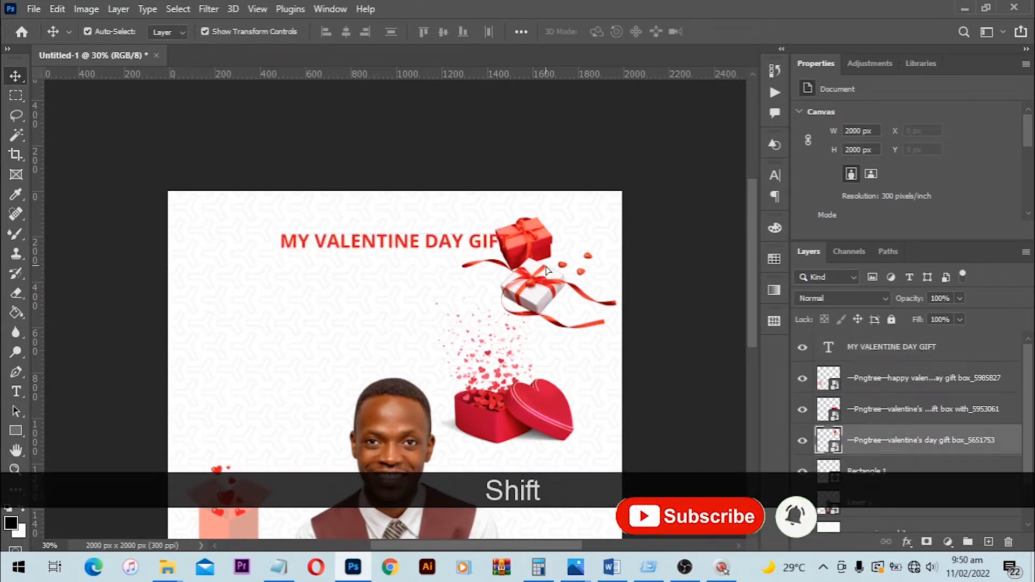
drag(548, 269, 554, 245)
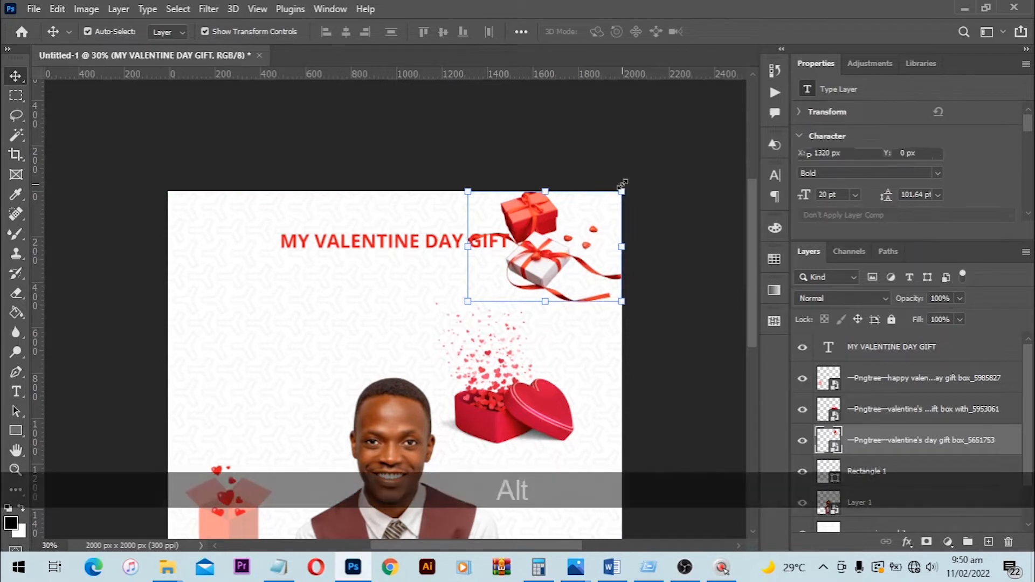
drag(621, 185, 610, 208)
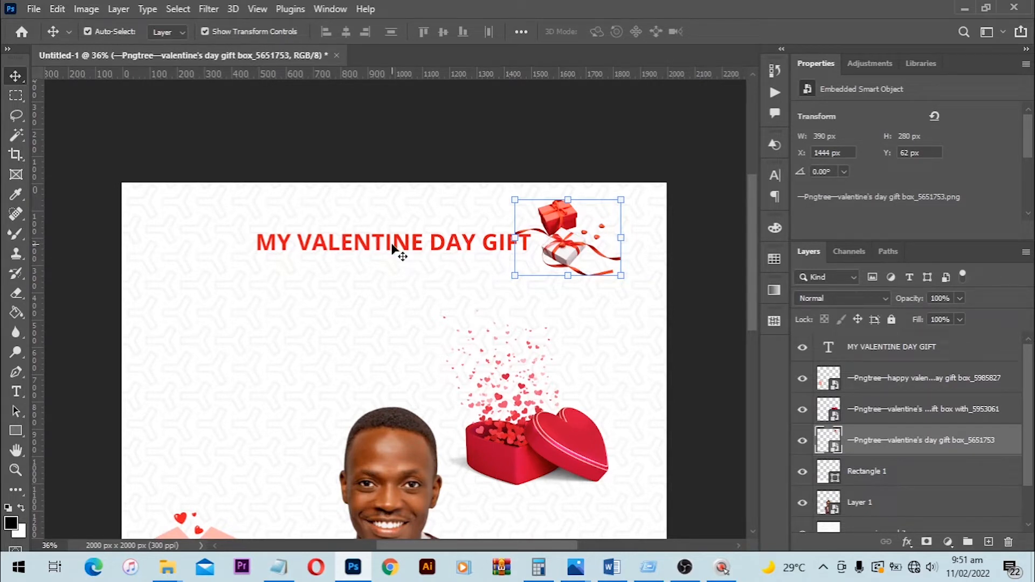
- Duplicate the headline directly beneath the original and replace the copy's text with "BEFORE YOU"
drag(392, 247, 399, 278)
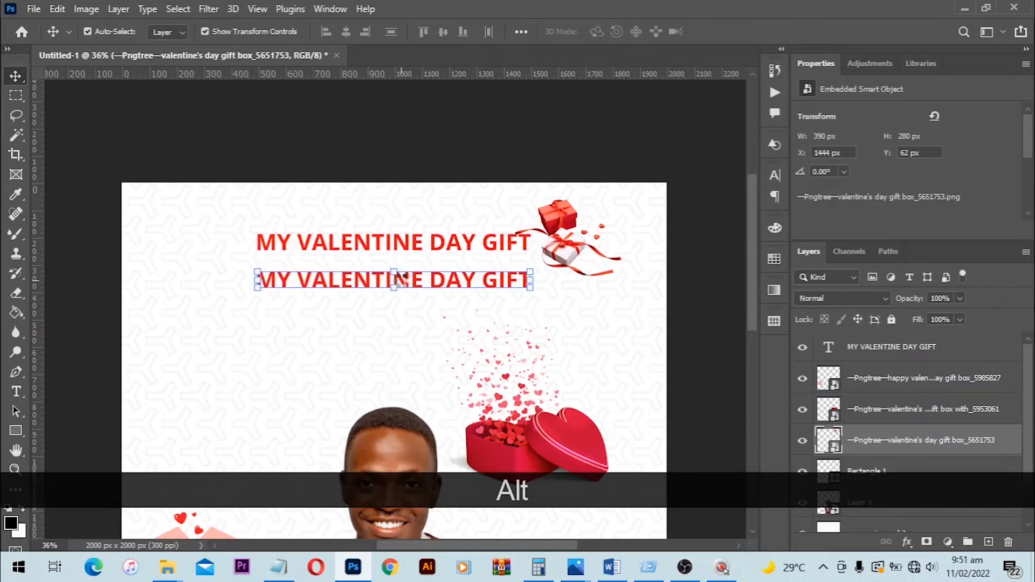
key(t)
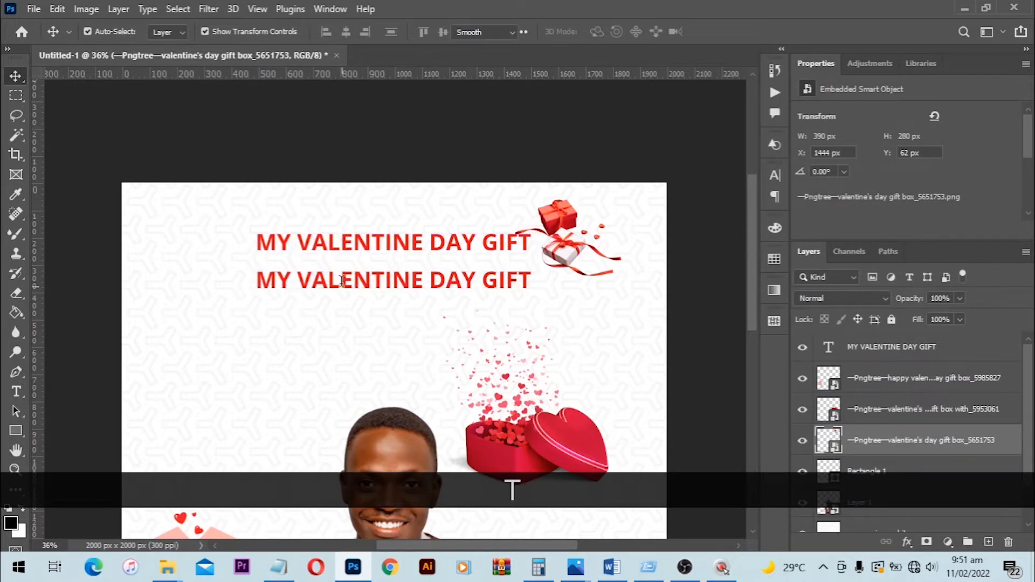
click(341, 281)
key(ctrl+a)
key(ctrl+v)
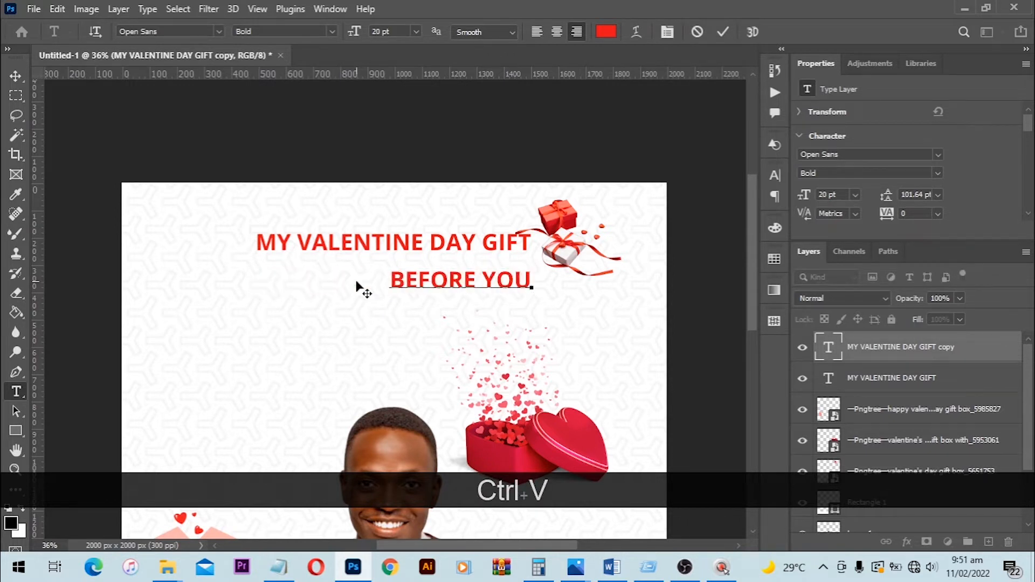
- Set the "BEFORE YOU" text to the Open Sans Extrabold weight and commit the edit
key(ctrl+a)
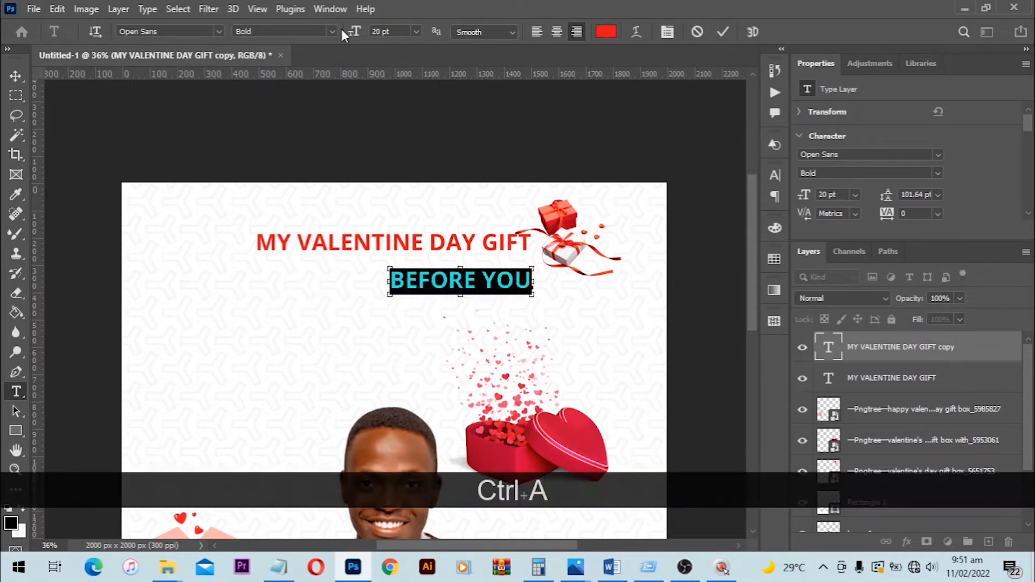
click(332, 32)
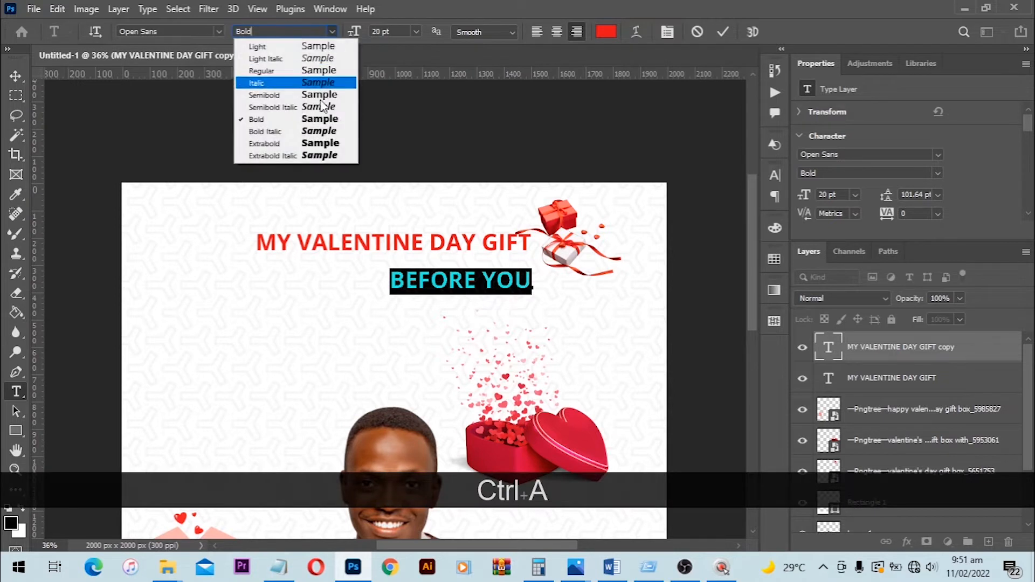
click(323, 143)
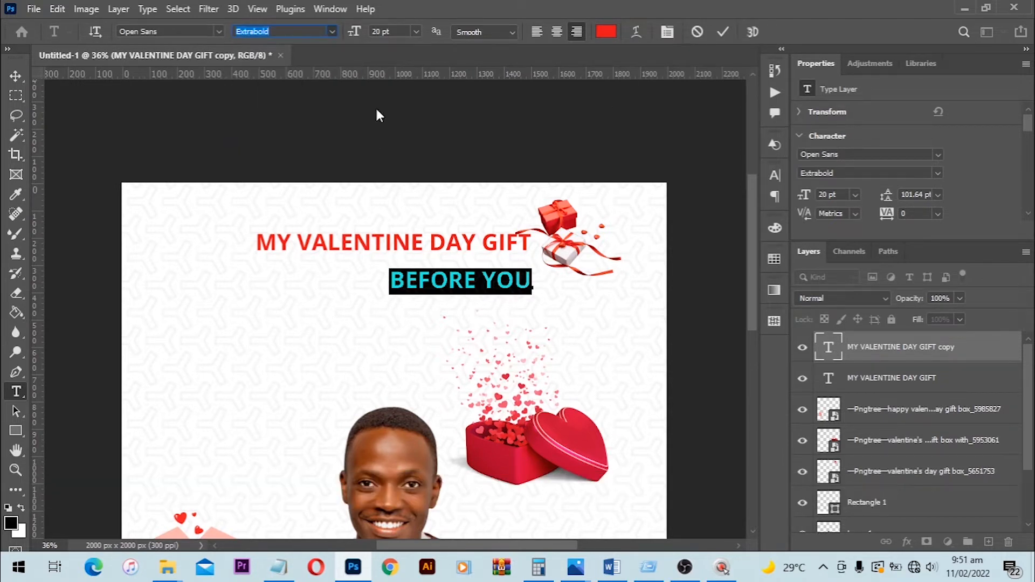
click(15, 76)
- Center the "BEFORE YOU" line horizontally on the canvas and clear all selections
key(ctrl+a)
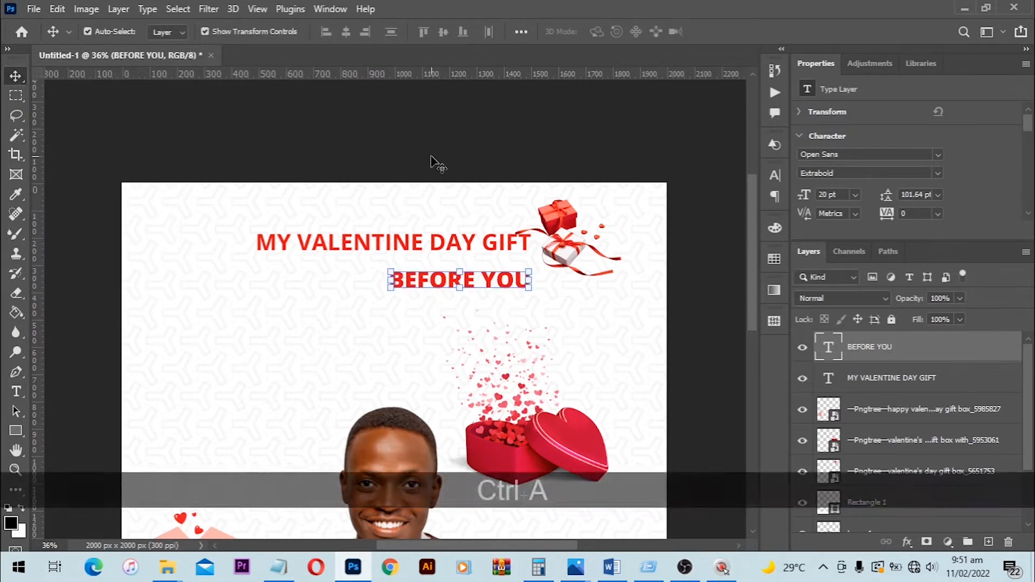
click(347, 32)
key(ctrl+d)
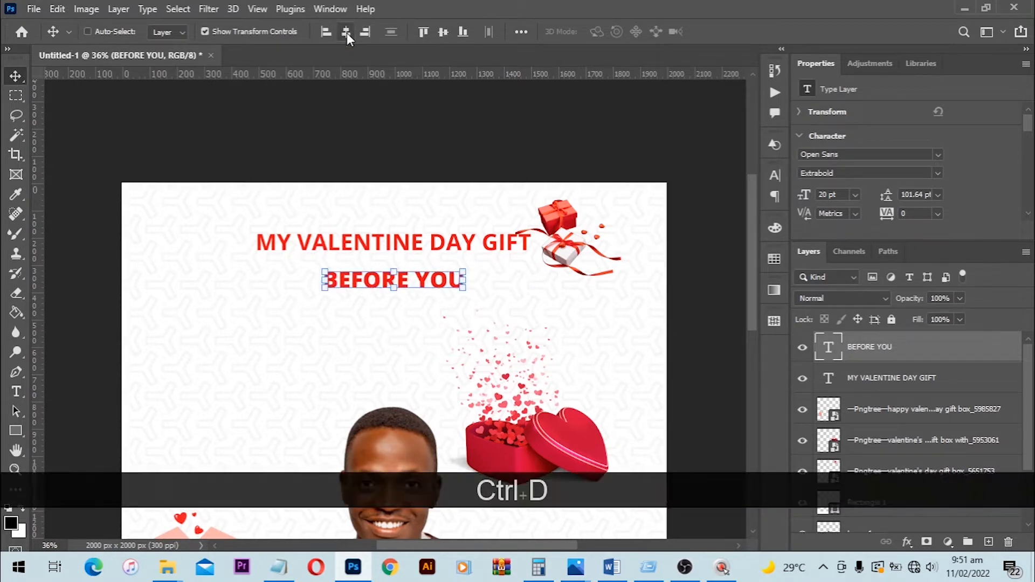
ctrl+click(445, 140)
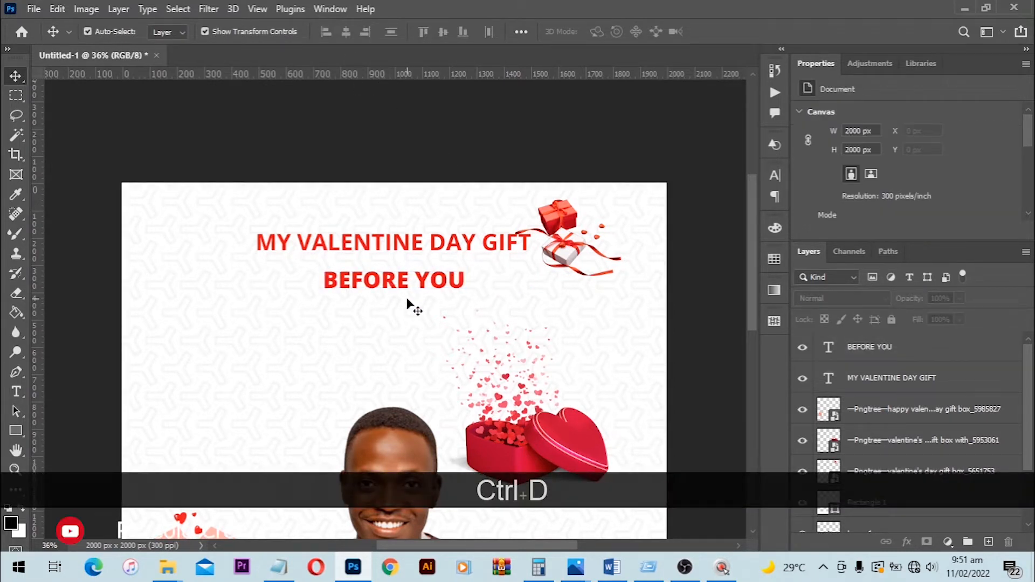
- Add a new text layer reading "Say I Do" in the empty area below "BEFORE YOU"
key(t)
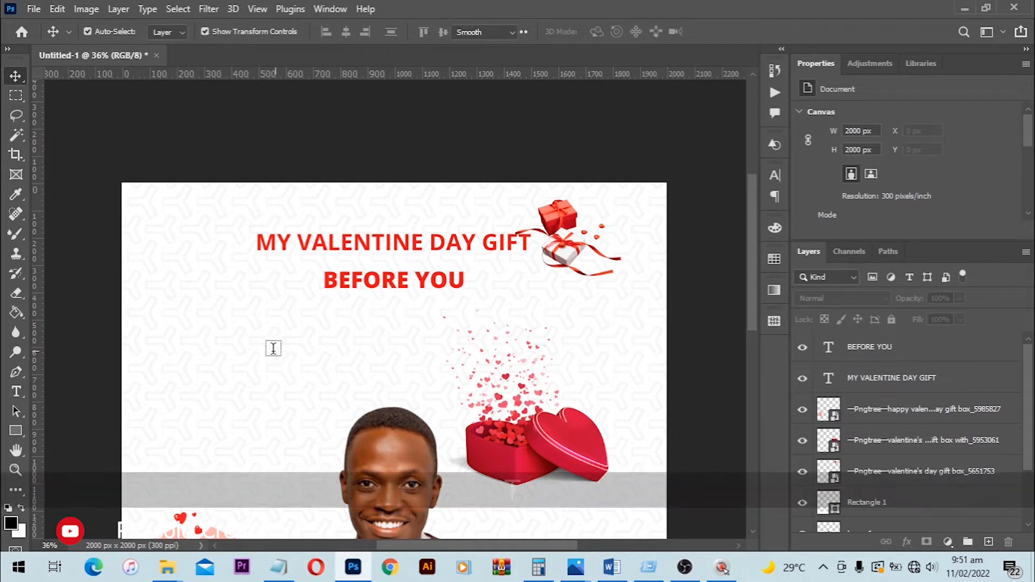
click(286, 332)
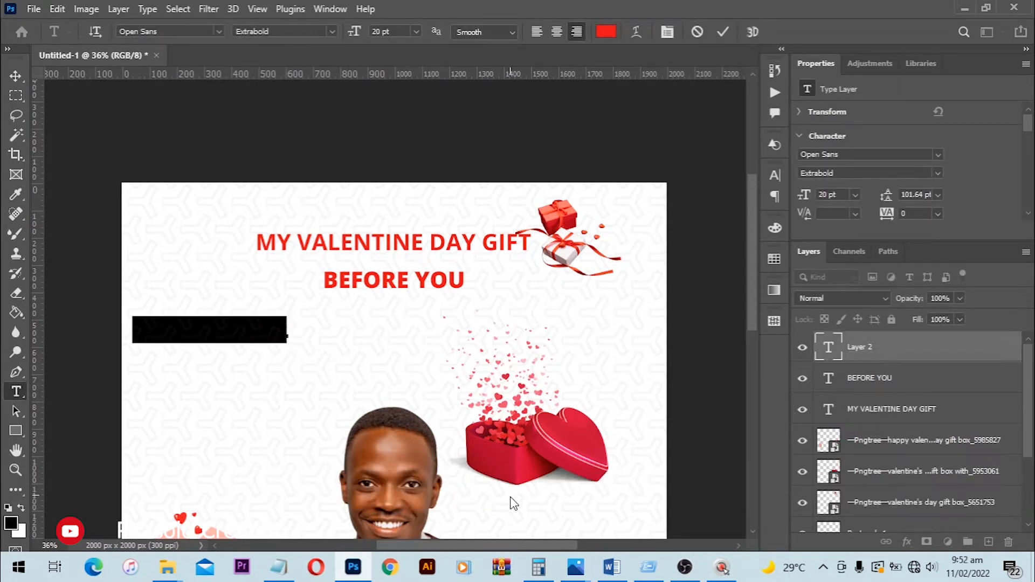
text(Say )
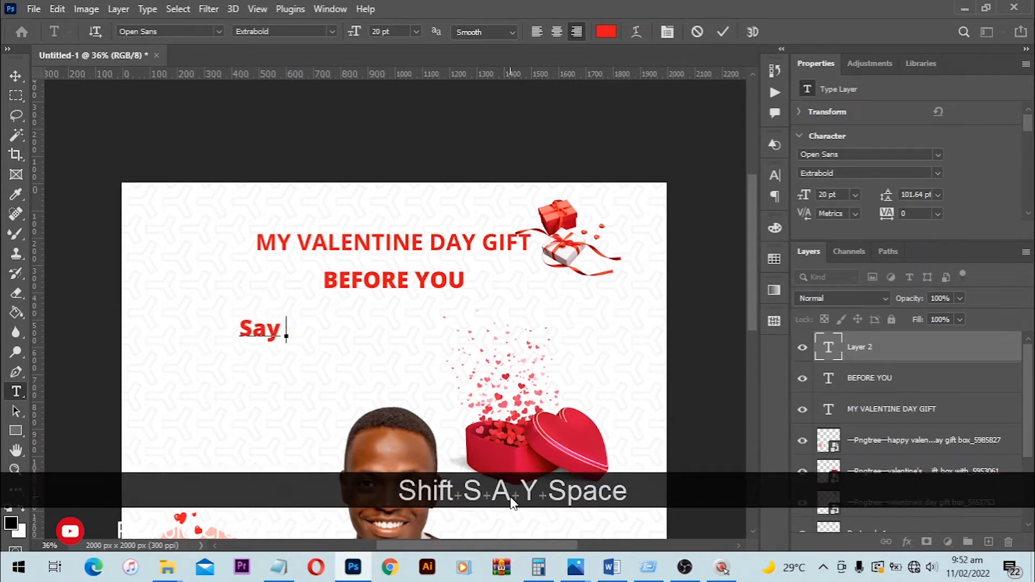
text(I Do)
- Change the font of the whole "Say I Do" text to Bestlife Regular and commit the edit
key(ctrl+a)
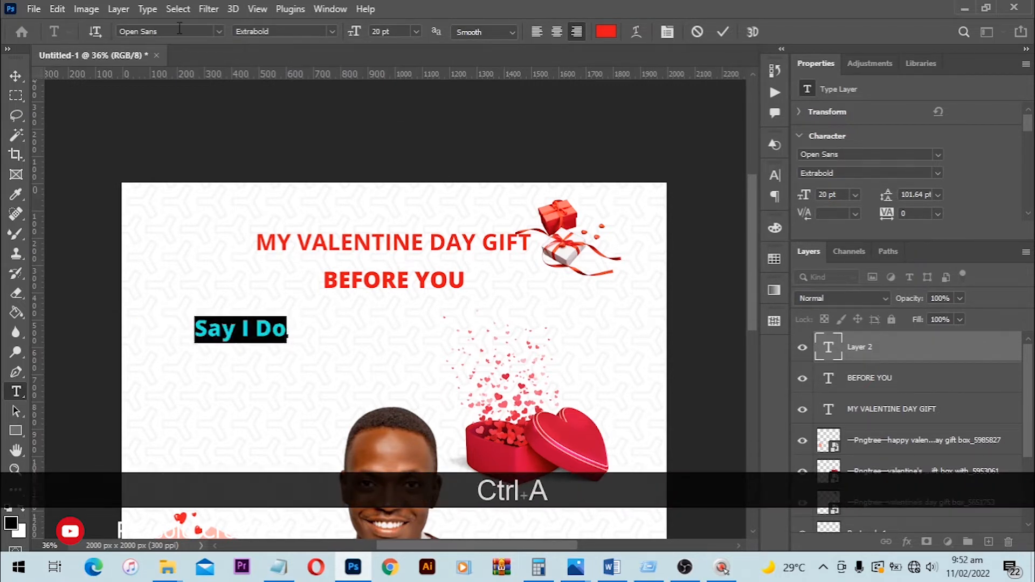
click(179, 30)
text(bes)
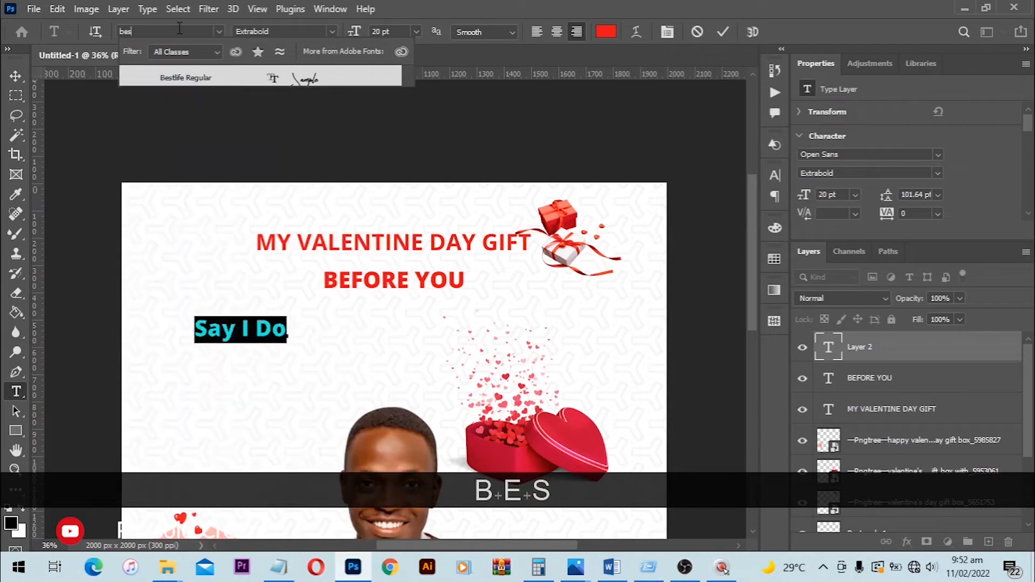
click(210, 76)
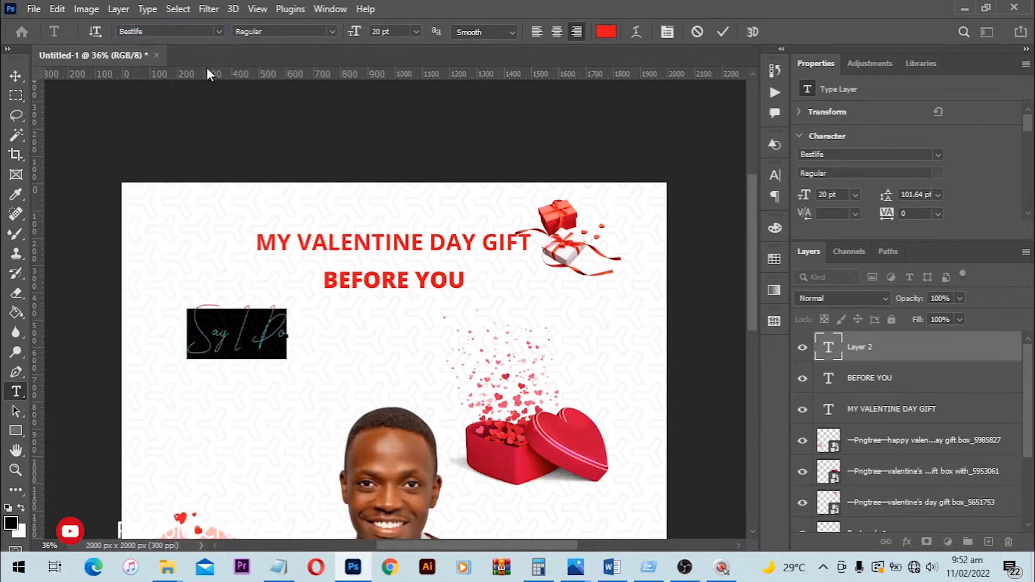
click(25, 79)
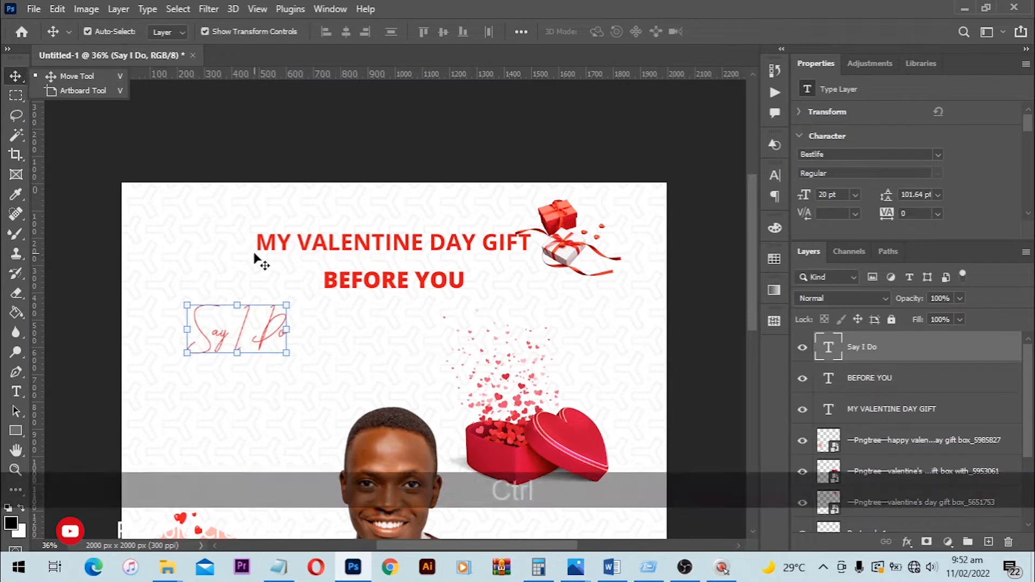
- Center "Say I Do" horizontally on the canvas and enlarge it from its center to about 178.54%
key(ctrl+a)
click(346, 32)
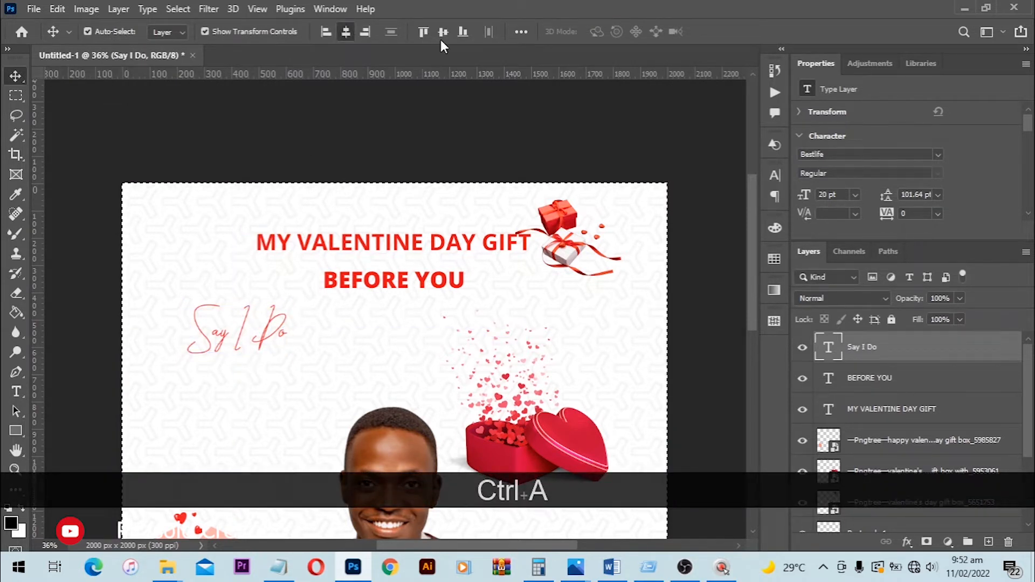
key(ctrl+d)
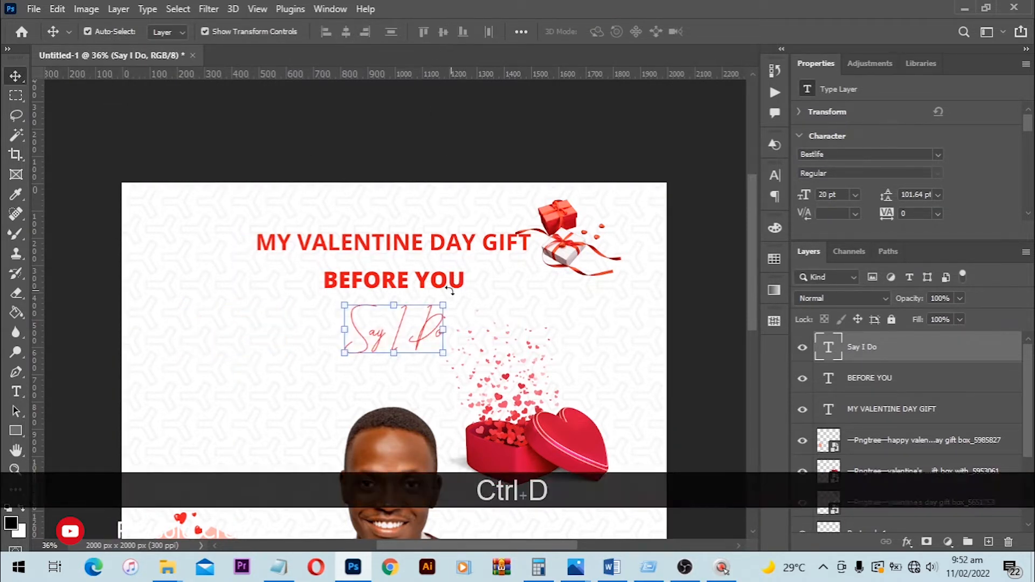
drag(452, 296, 481, 283)
drag(436, 336, 437, 338)
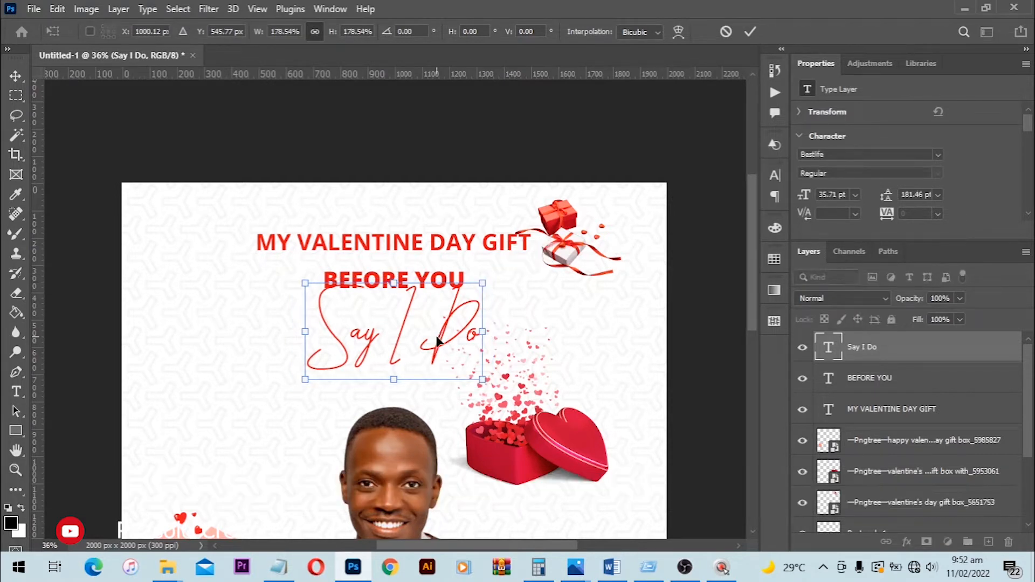
key(Return)
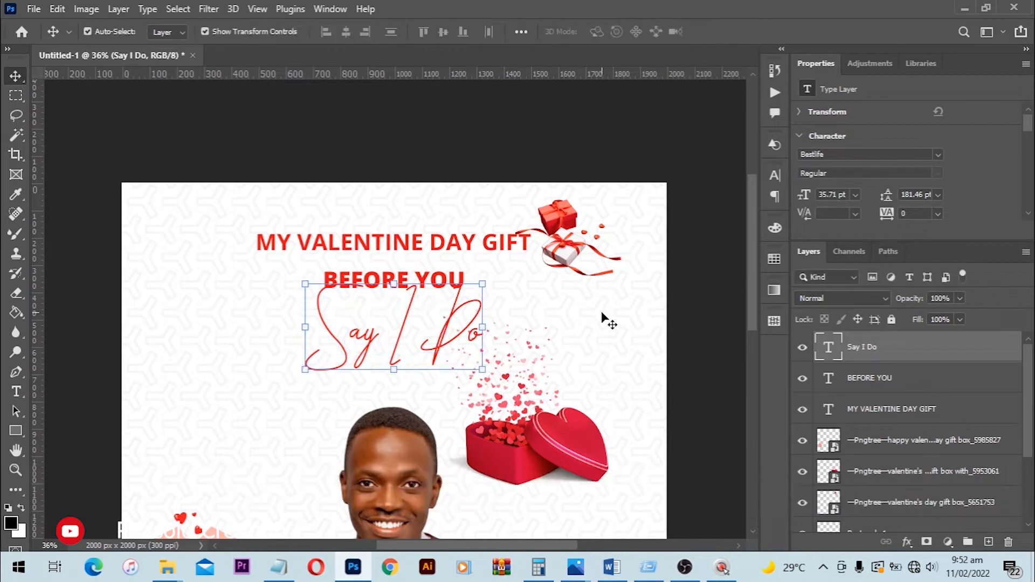
- Move the "MY VALENTINE DAY GIFT" and "BEFORE YOU" lines slightly up to adjust their spacing above "Say I Do"
click(685, 288)
drag(421, 280, 430, 236)
click(512, 148)
scroll(480, 337, down, 1)
click(373, 245)
drag(371, 302, 369, 309)
key(ctrl+z)
click(428, 249)
click(405, 306)
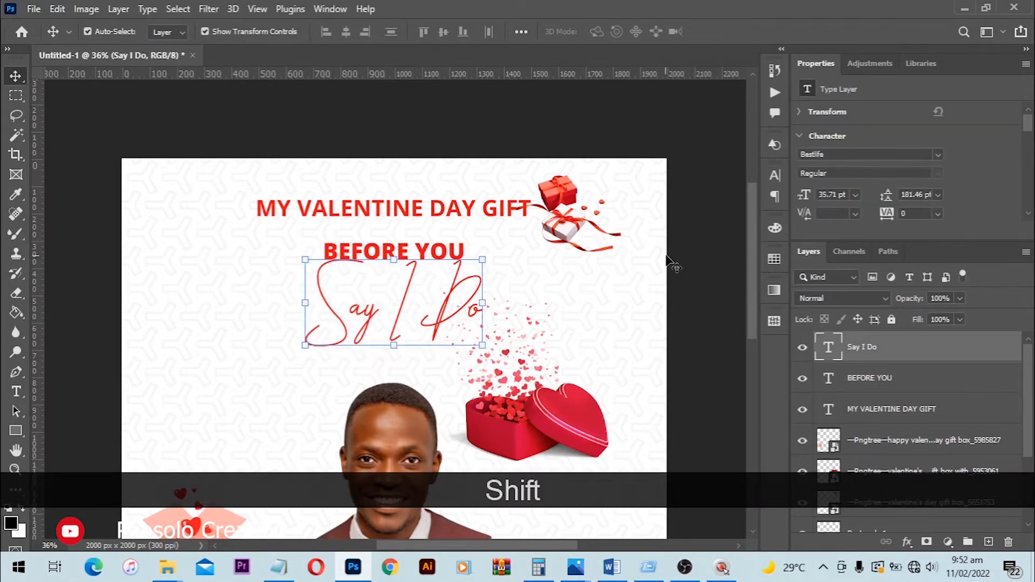
- Select "BEFORE YOU" and "Say I Do" together and move them straight down about 18 px, nudging them slightly further
click(672, 260)
click(458, 250)
shift+click(449, 294)
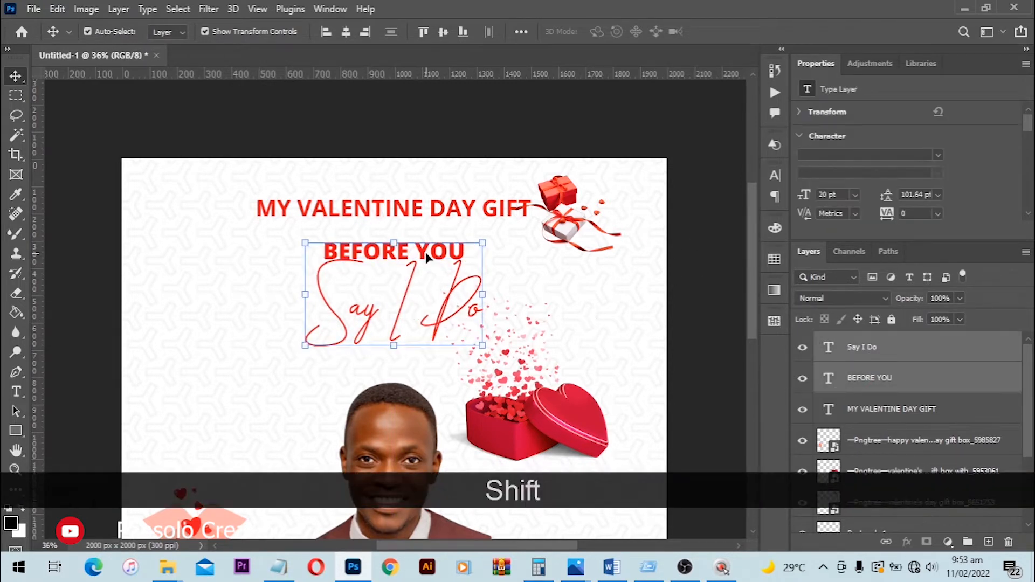
drag(426, 258, 424, 263)
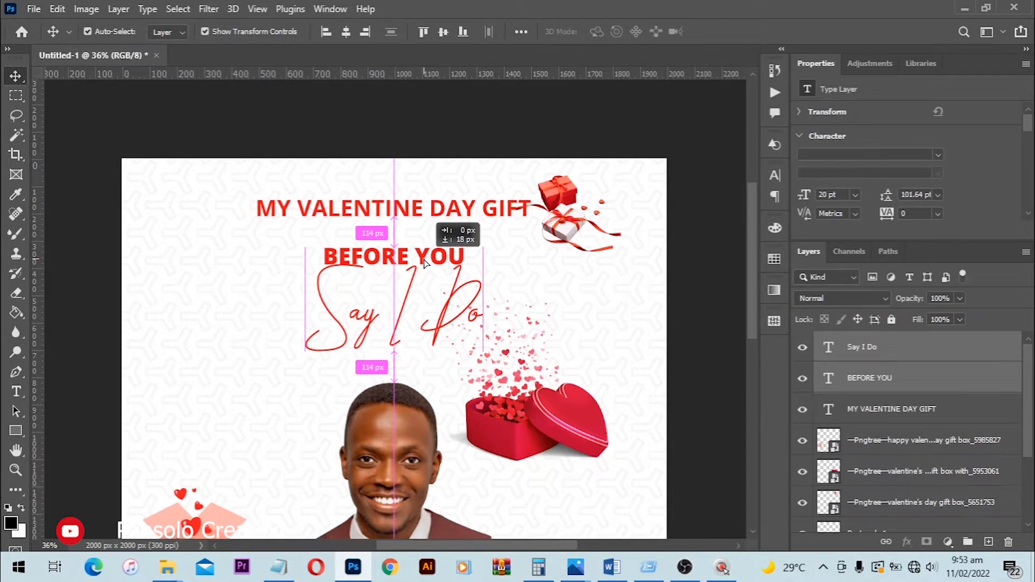
drag(424, 263, 425, 263)
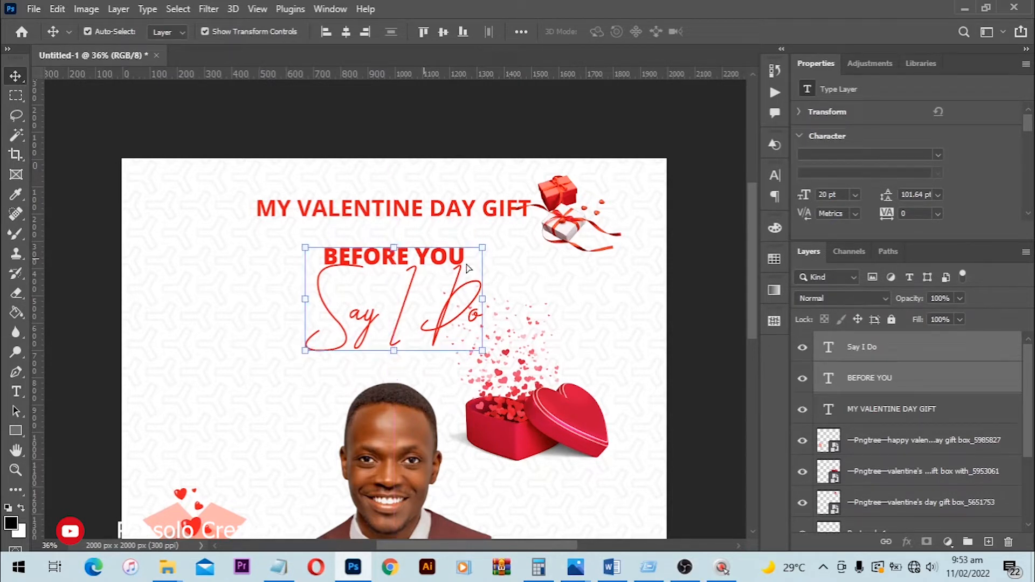
key(Down)
key(Down)
key(Down)
key(Down)
key(Down)
key(Down)
key(Down)
key(Down)
key(Down)
key(Down)
key(Down)
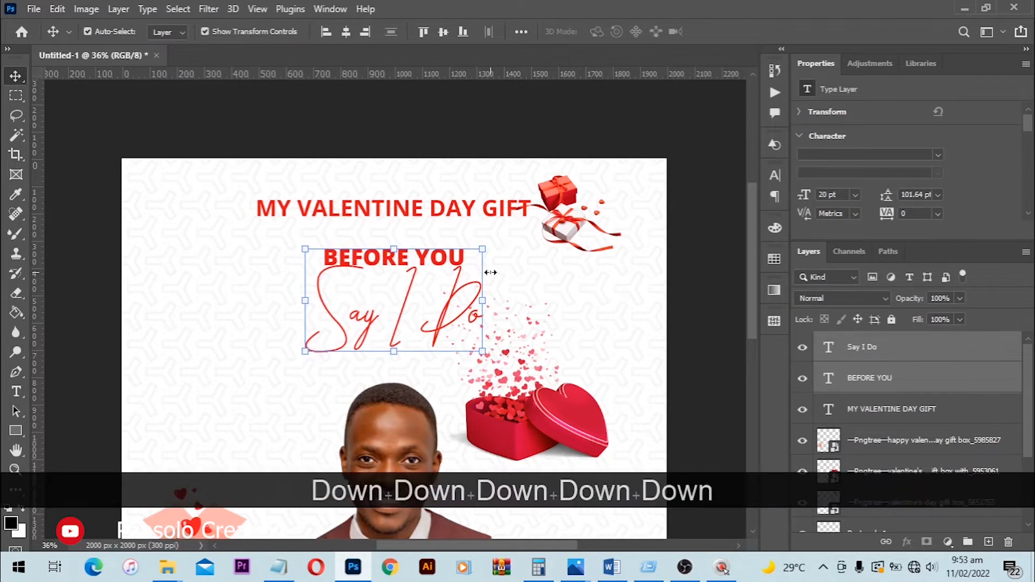
- Nudge the selected "BEFORE YOU" and "Say I Do" lines slightly further down
key(Down)
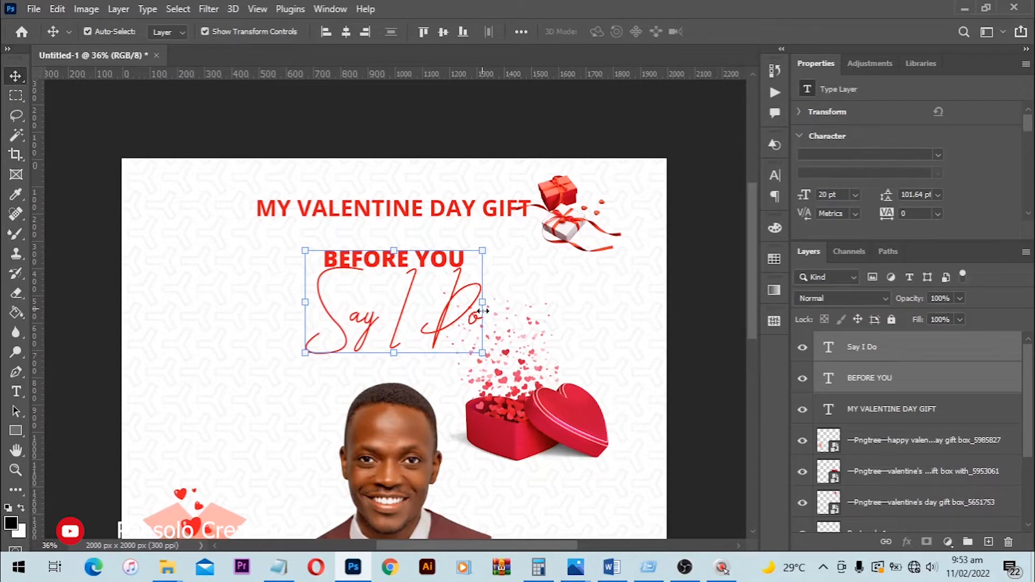
scroll(483, 311, down, 6)
scroll(486, 328, up, 2)
scroll(485, 377, down, 3)
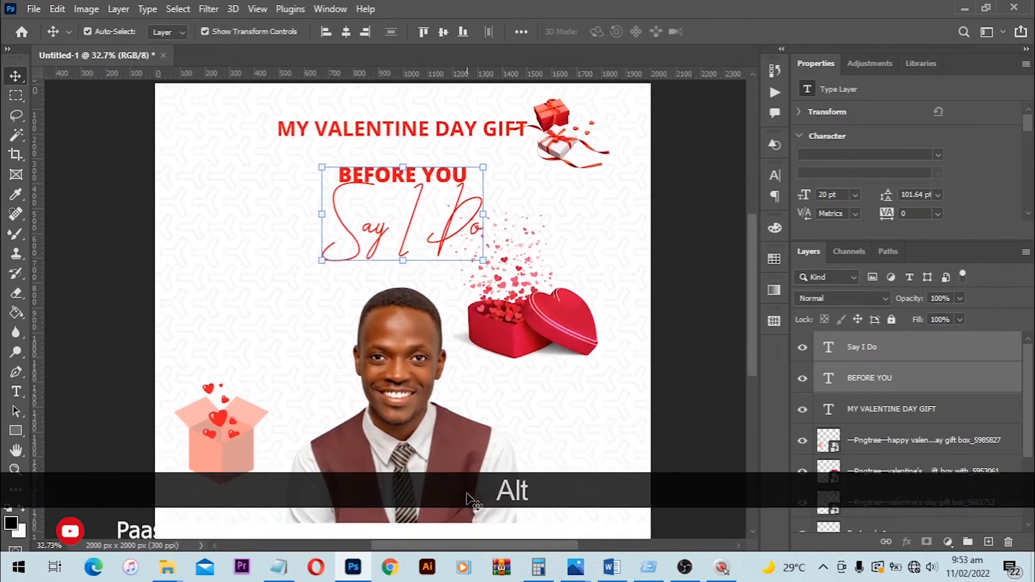
- Draw a black rectangle of about 617 × 97 px across the lower sleeve on the portrait's right side
drag(466, 489, 467, 319)
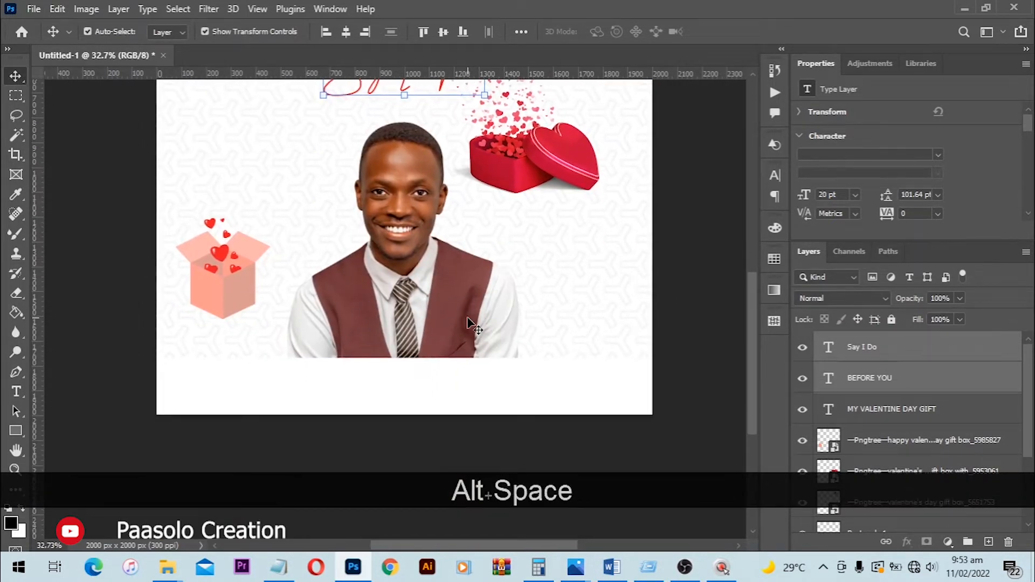
drag(503, 290, 473, 324)
click(460, 350)
scroll(459, 355, up, 3)
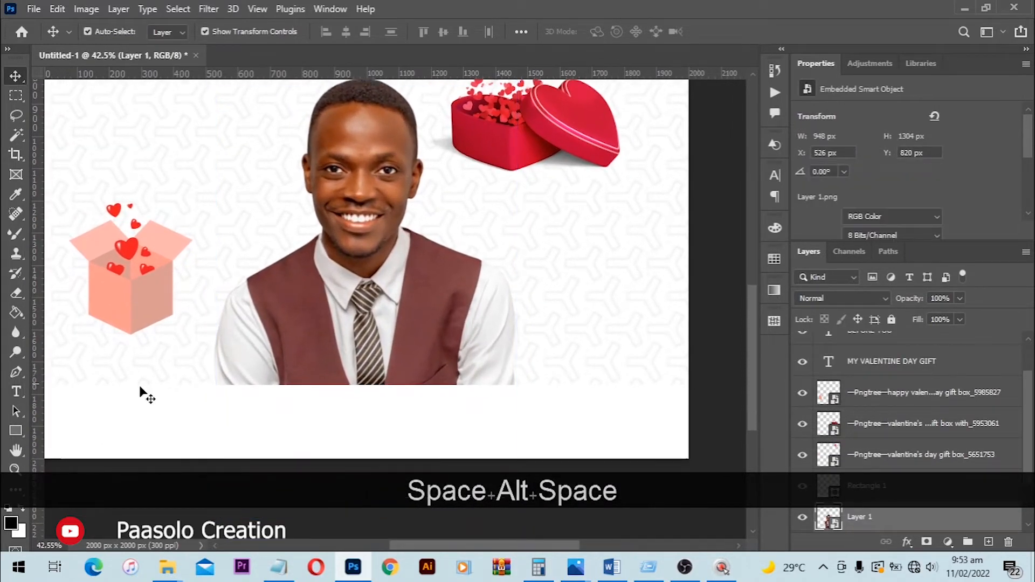
right_click(16, 430)
click(81, 431)
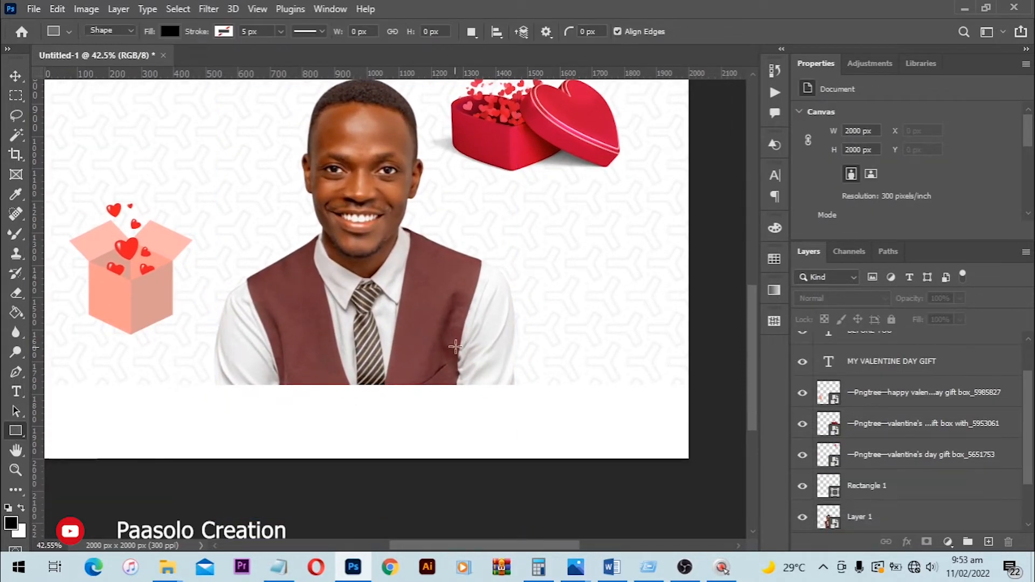
drag(432, 344, 629, 375)
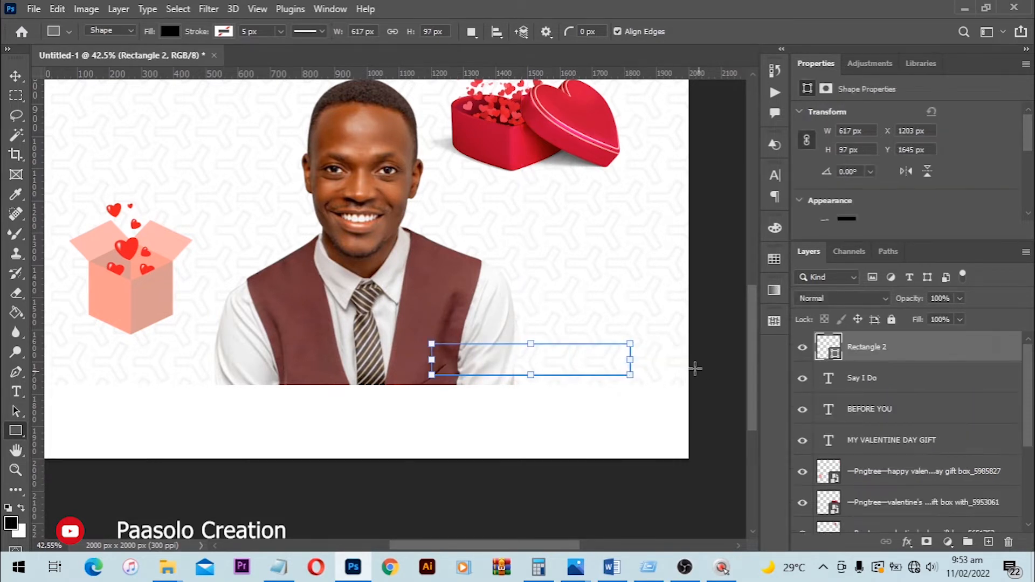
- Fully round the black rectangle's corners into a pill shape and move it left to about X 1121 px
scroll(506, 363, up, 3)
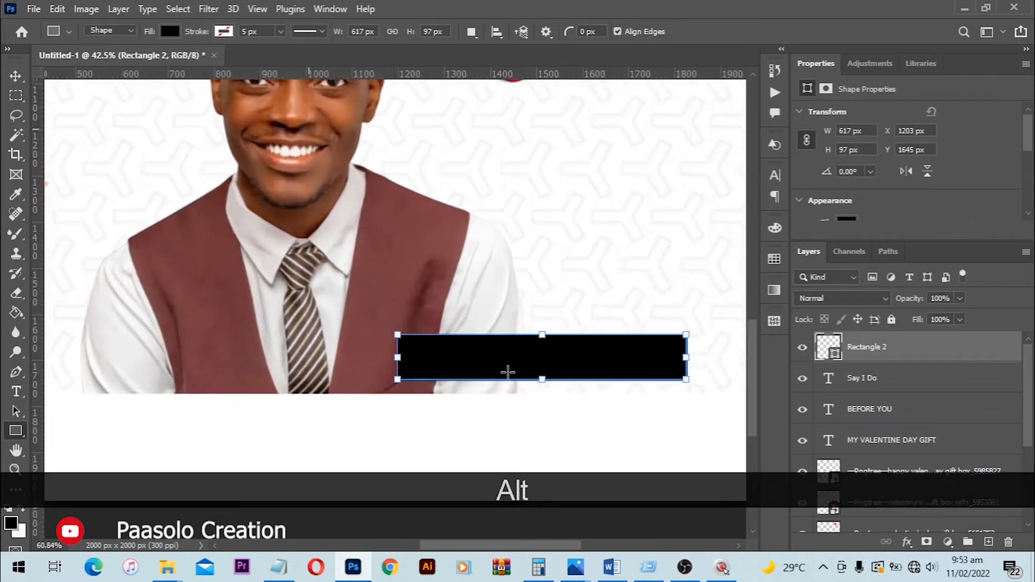
scroll(508, 372, up, 2)
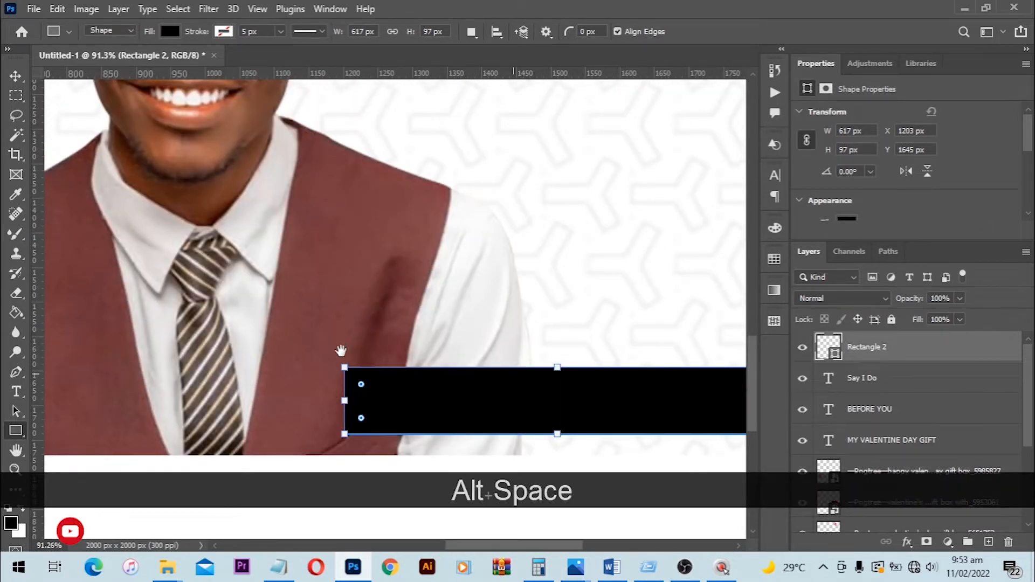
drag(340, 350, 367, 386)
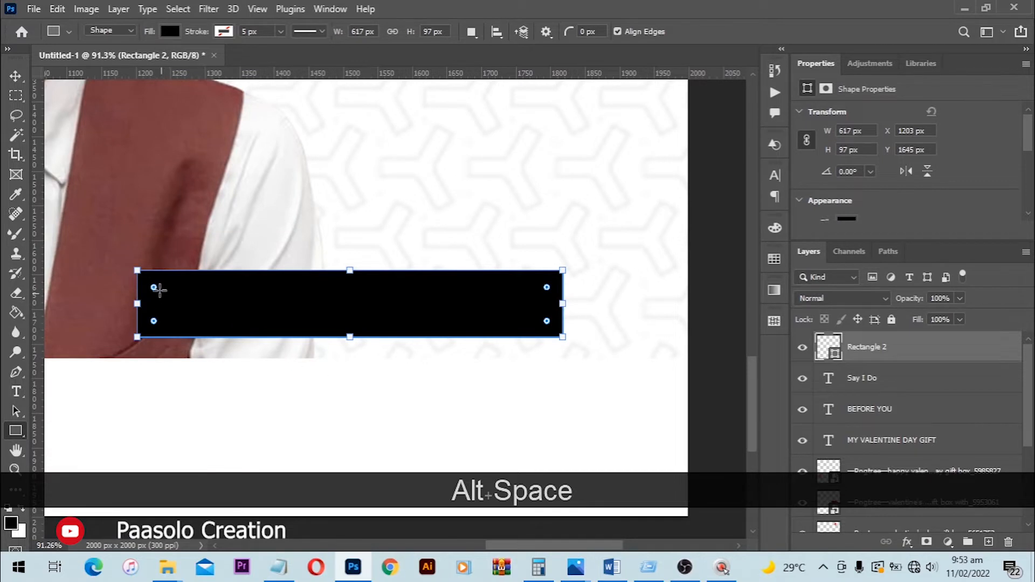
drag(158, 289, 353, 336)
click(16, 76)
drag(418, 265, 527, 308)
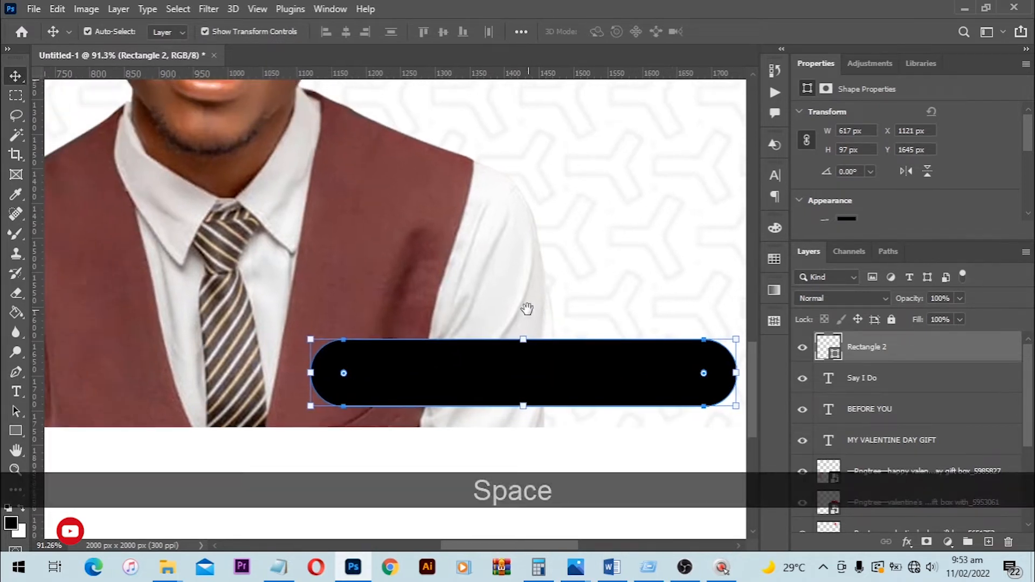
- Recolor the pill shape with the red sampled from the "BEFORE YOU" headline
scroll(526, 308, down, 5)
drag(514, 229, 516, 269)
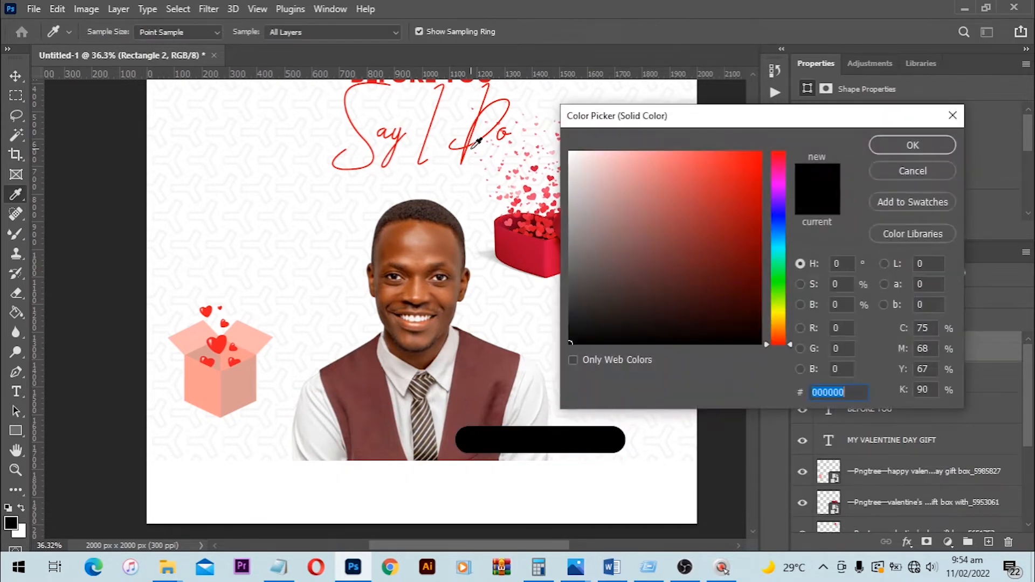
key(space)
drag(423, 125, 421, 185)
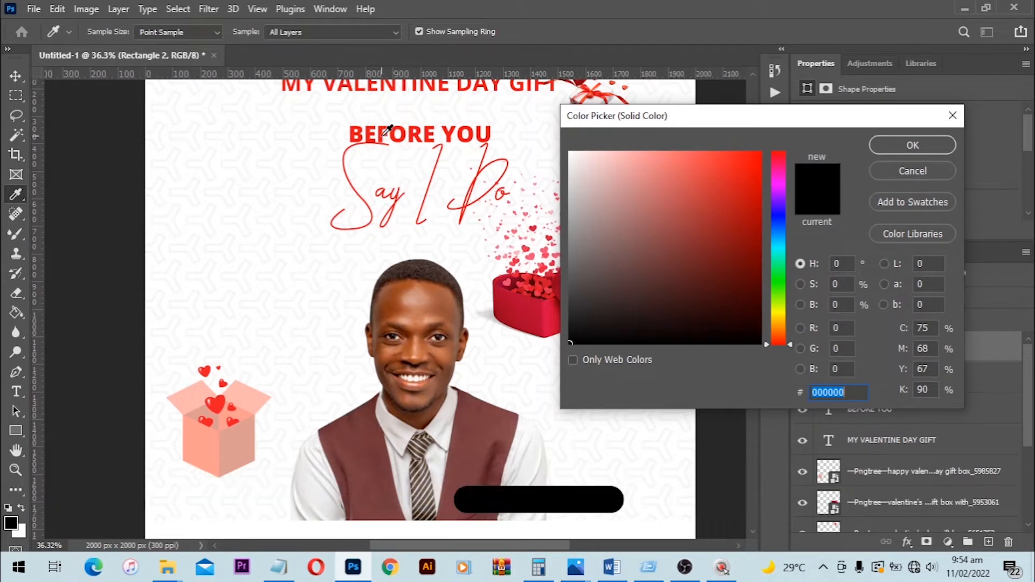
click(385, 134)
click(876, 145)
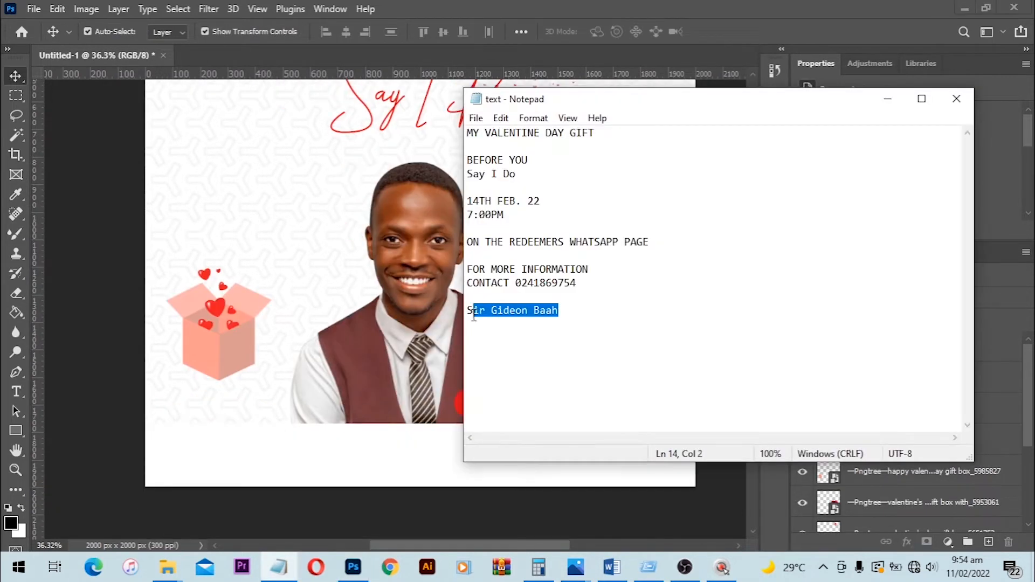
- Copy the featured person's name from the Notepad text file and paste it as new text on the red pill in Photoshop
key(ctrl+c)
click(443, 330)
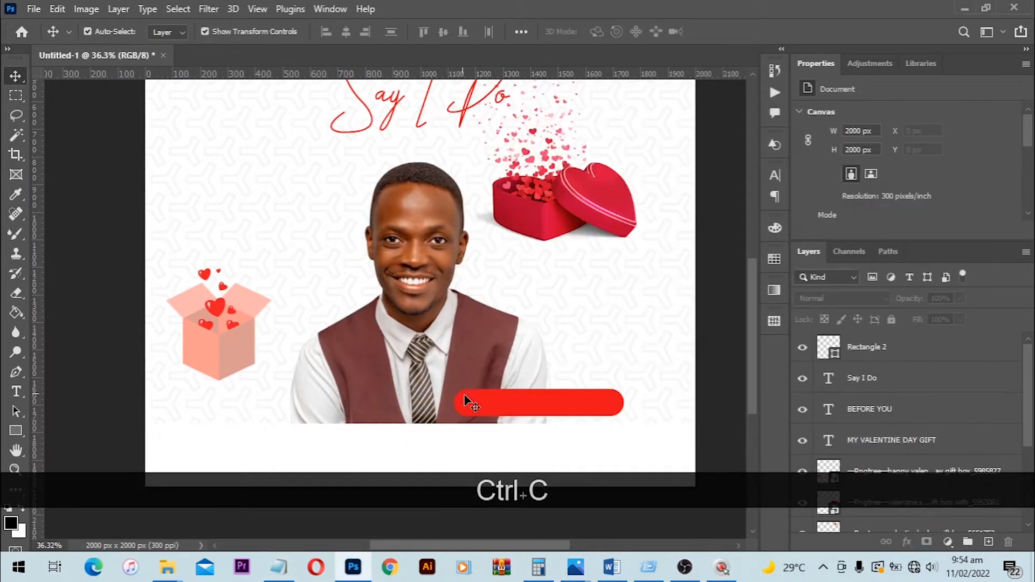
alt+scroll(509, 415, up, 1)
scroll(509, 415, up, 3)
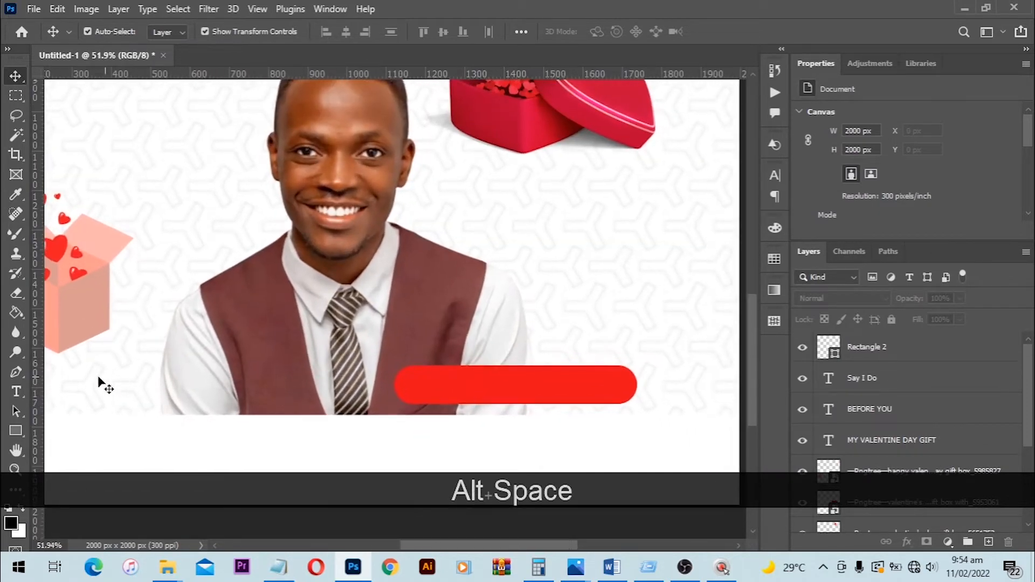
click(27, 391)
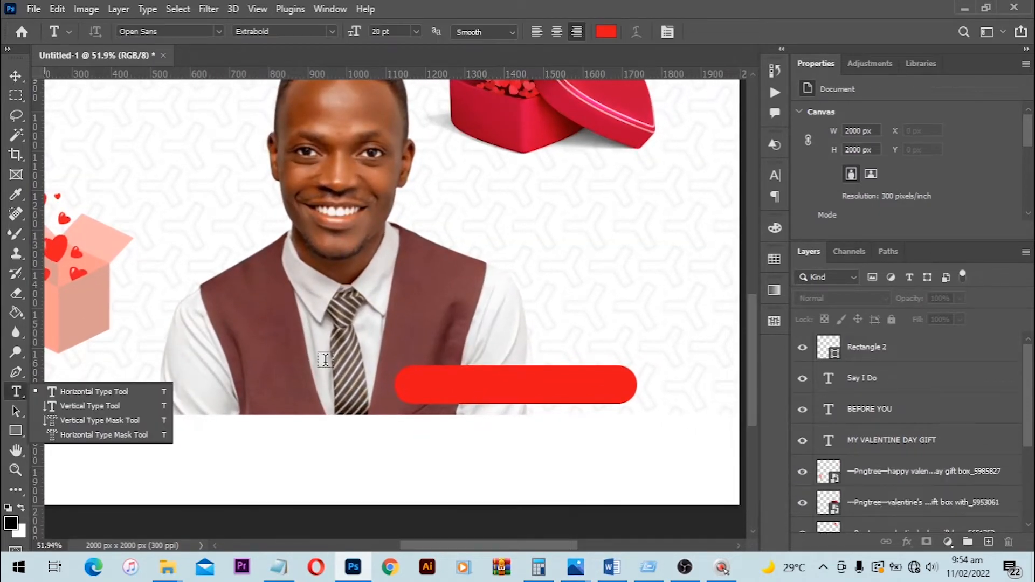
click(426, 387)
key(ctrl+v)
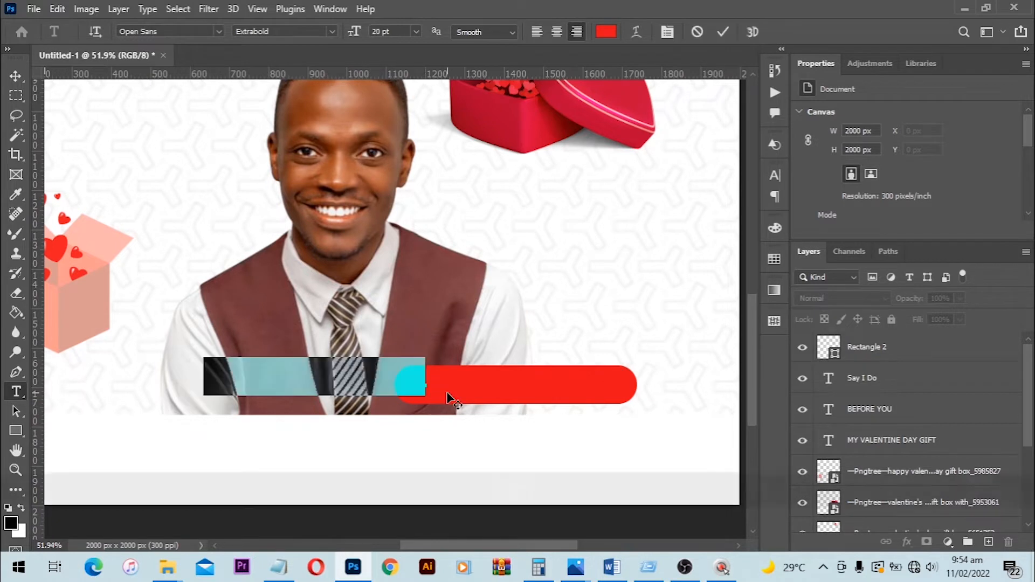
- Move the pasted name over the red pill and style it white in Open Sans Regular at 15 pt
key(ctrl+a)
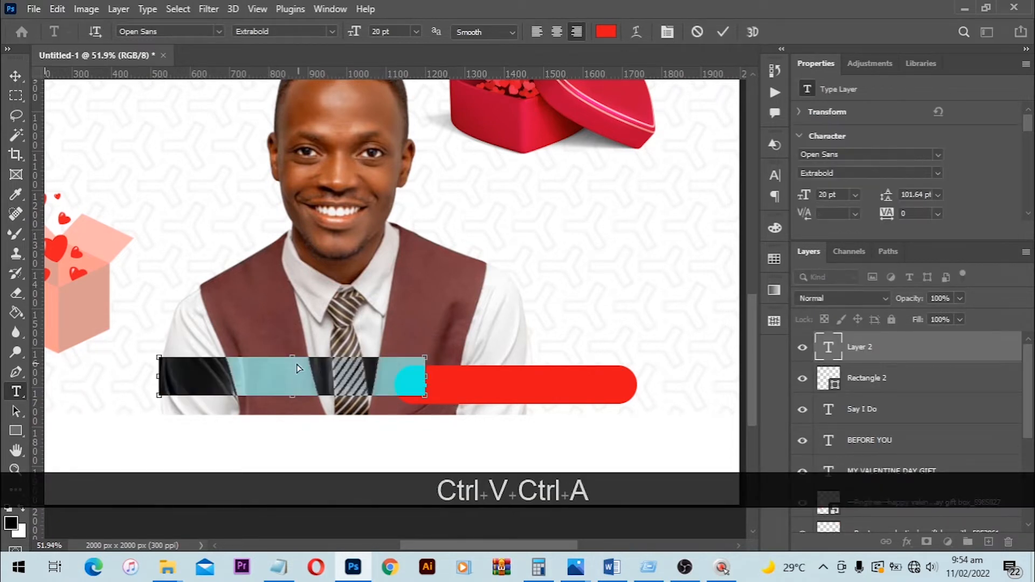
drag(282, 319, 535, 327)
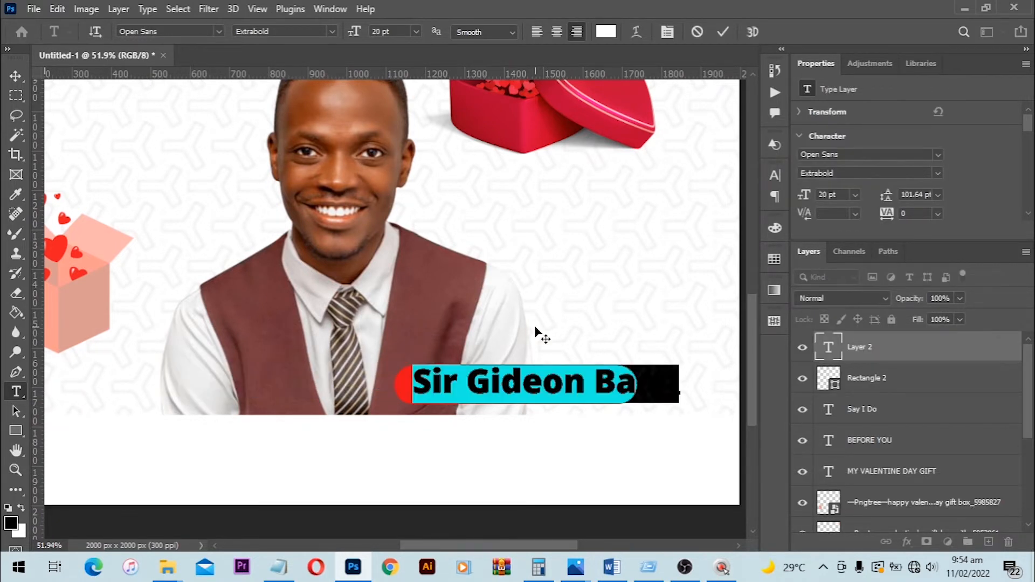
click(333, 31)
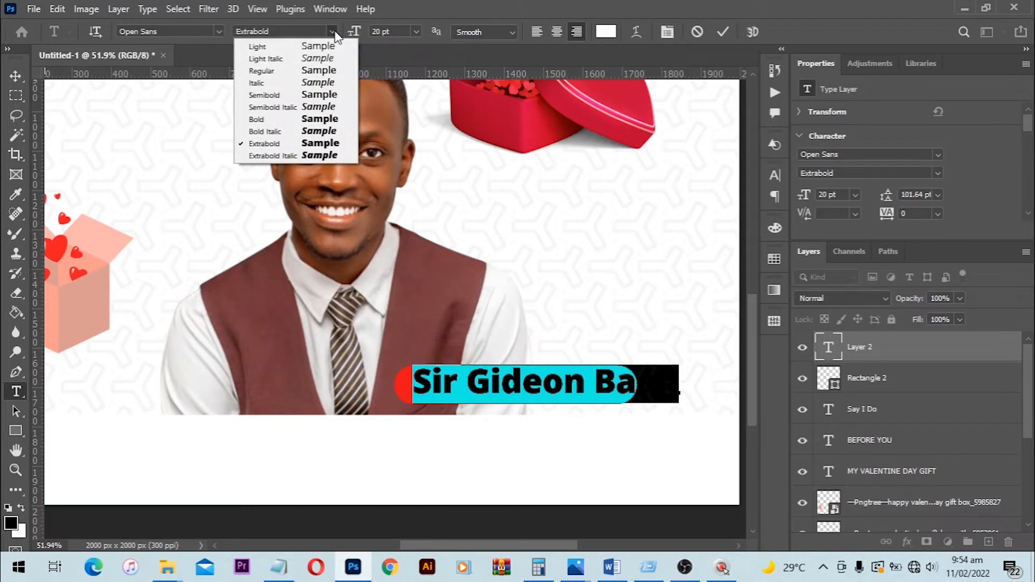
click(296, 72)
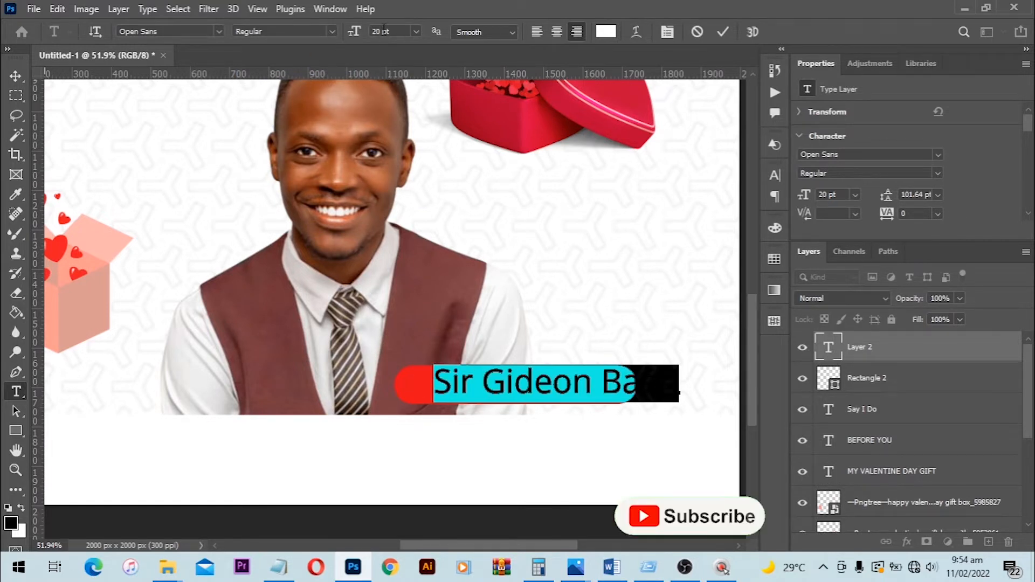
drag(398, 31, 298, 44)
text(15)
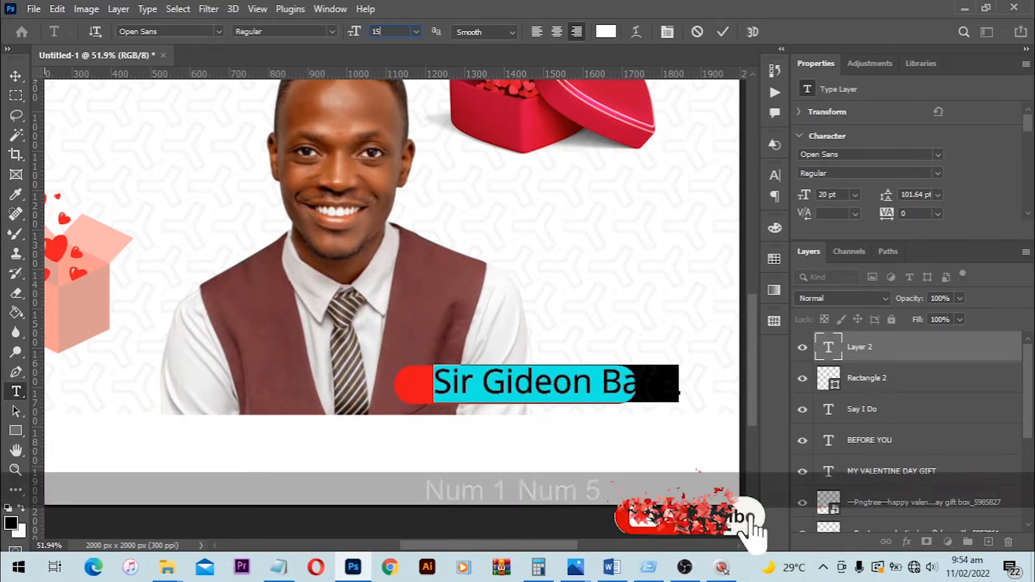
key(Return)
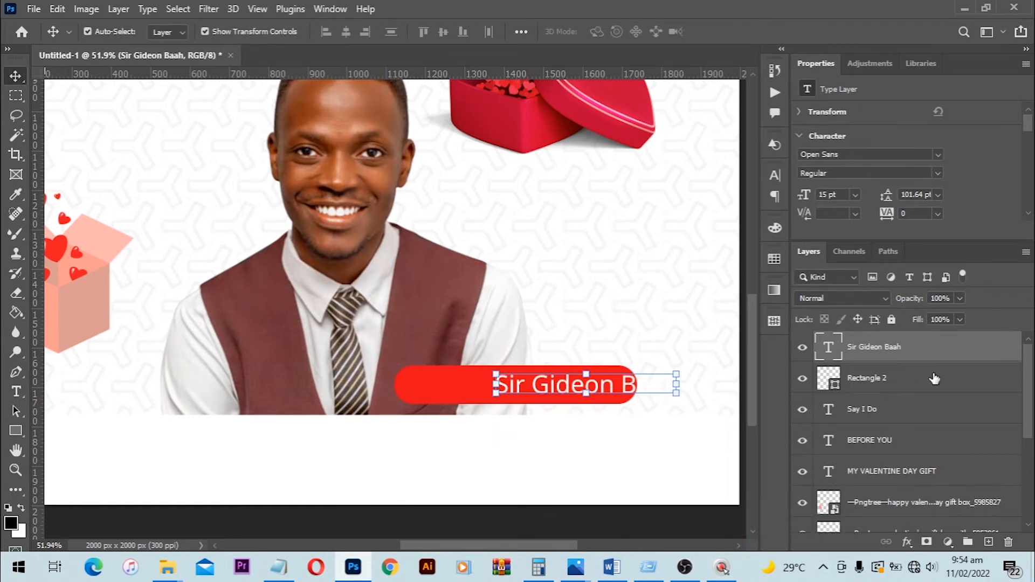
- Select the name text and the red pill together and align their horizontal and vertical centers
click(911, 388)
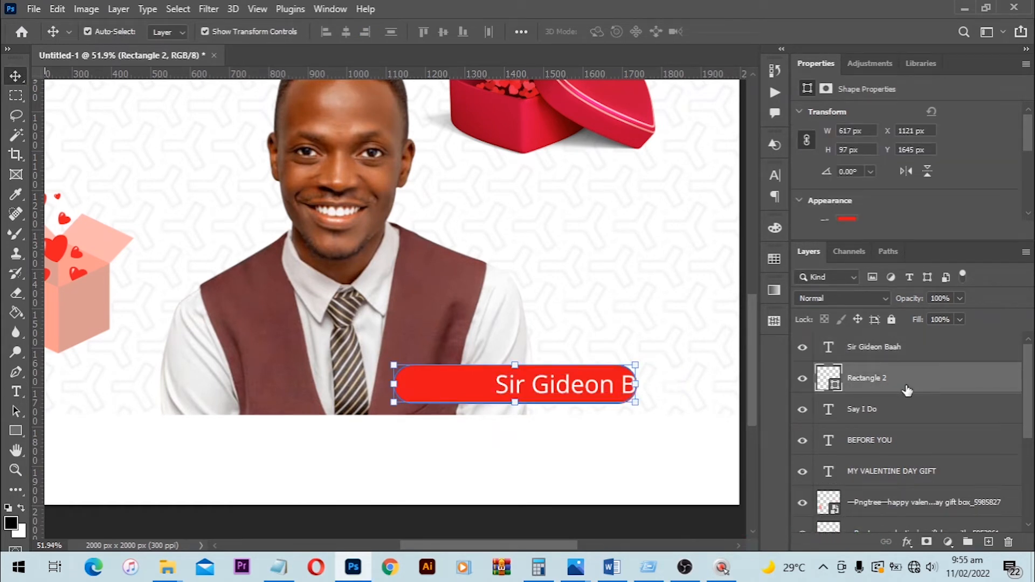
key(ctrl)
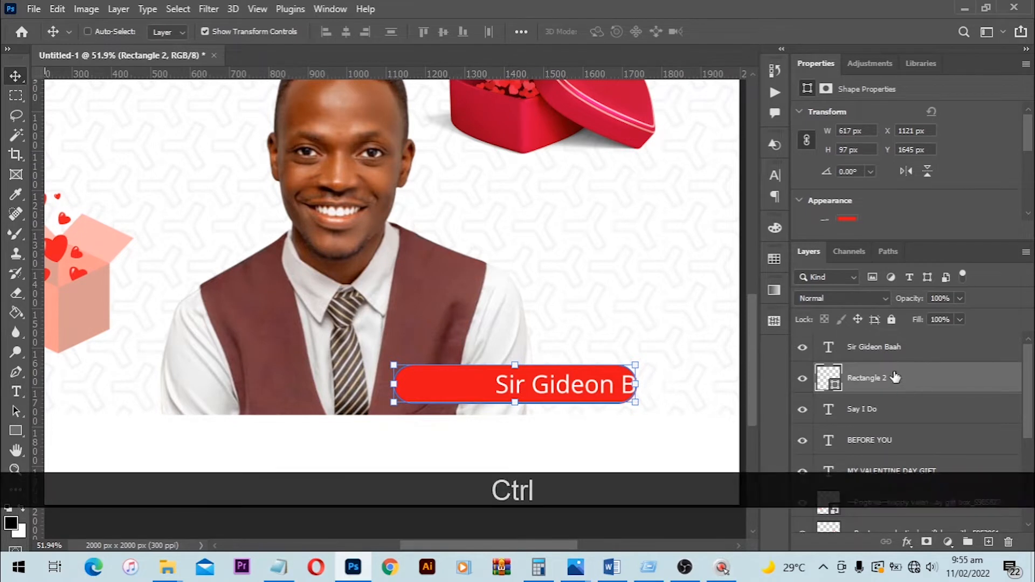
ctrl+click(848, 351)
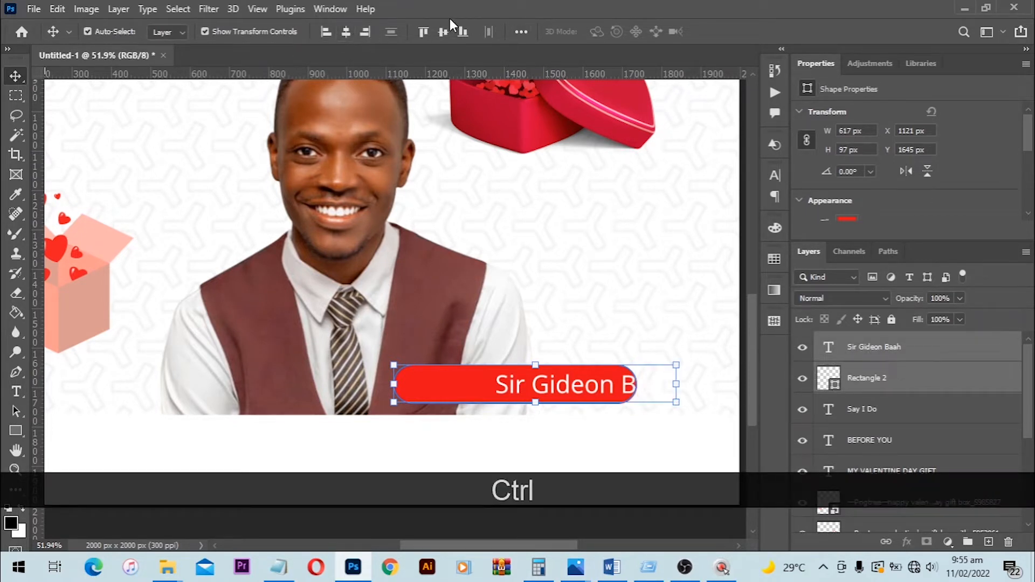
click(348, 33)
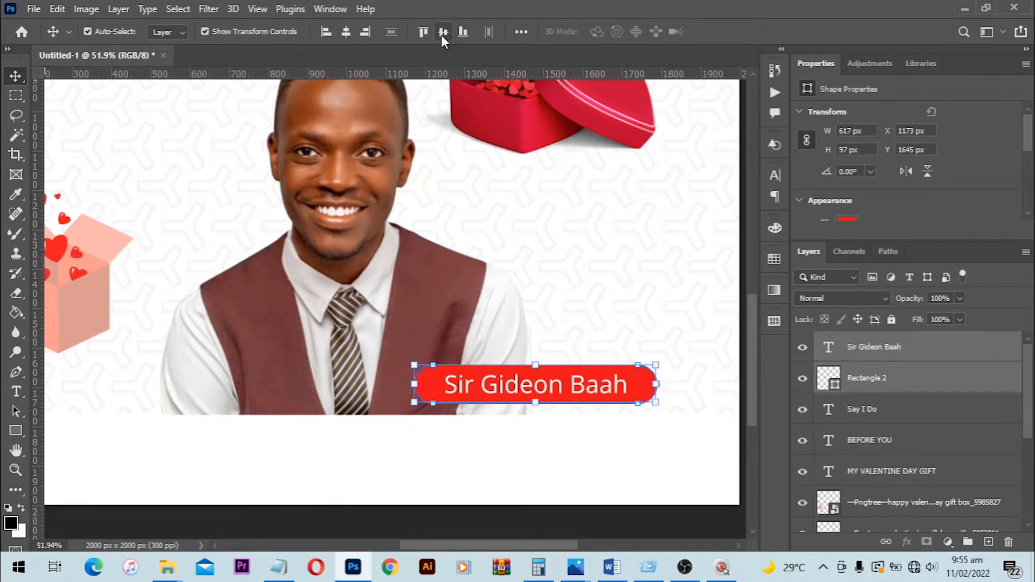
click(441, 33)
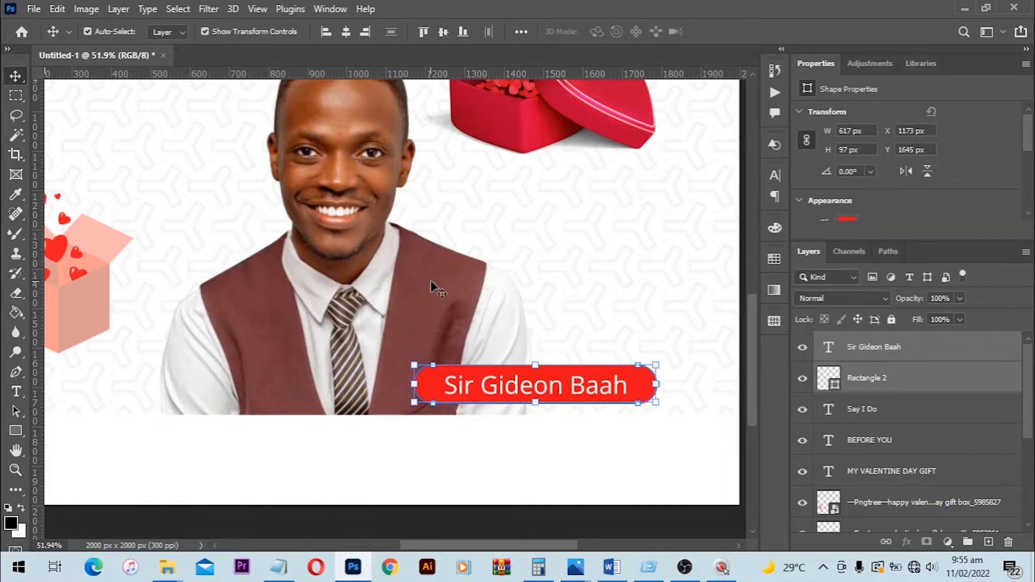
- Switch to the Notepad text file, copy the "14TH FEB. 22" line and return to Photoshop
key(space)
drag(405, 348, 628, 305)
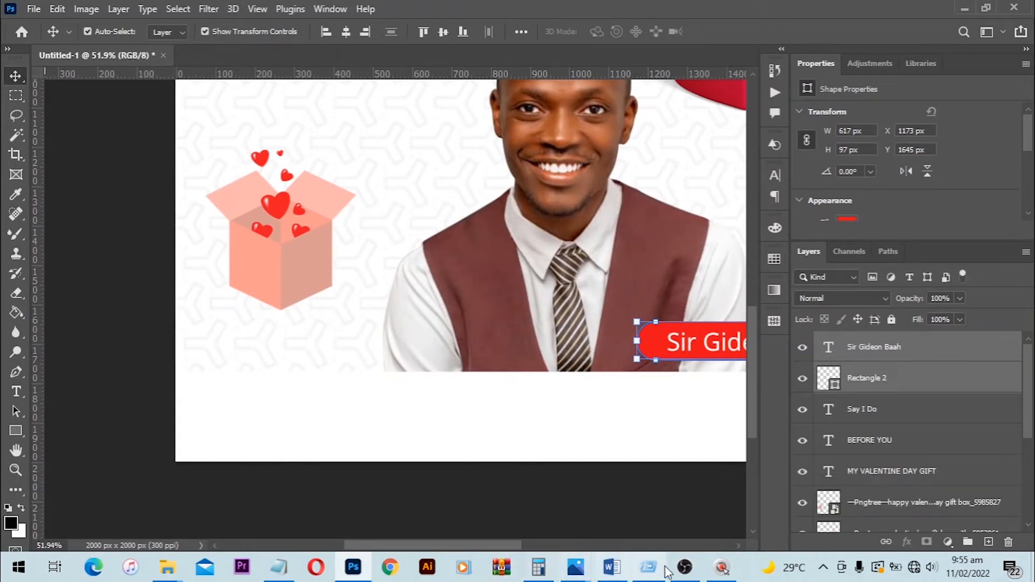
click(278, 567)
drag(546, 201, 468, 205)
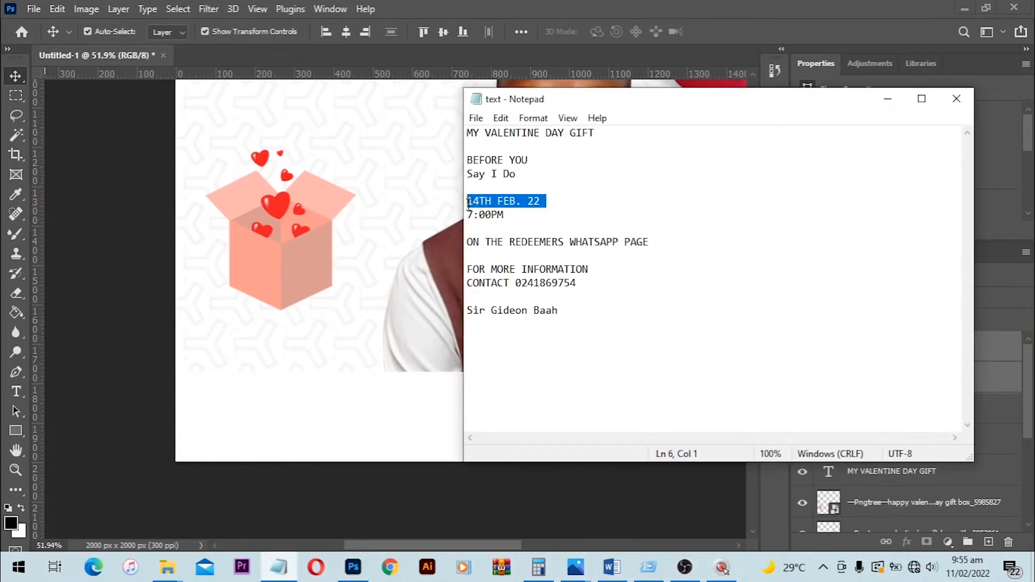
key(ctrl+c)
click(99, 324)
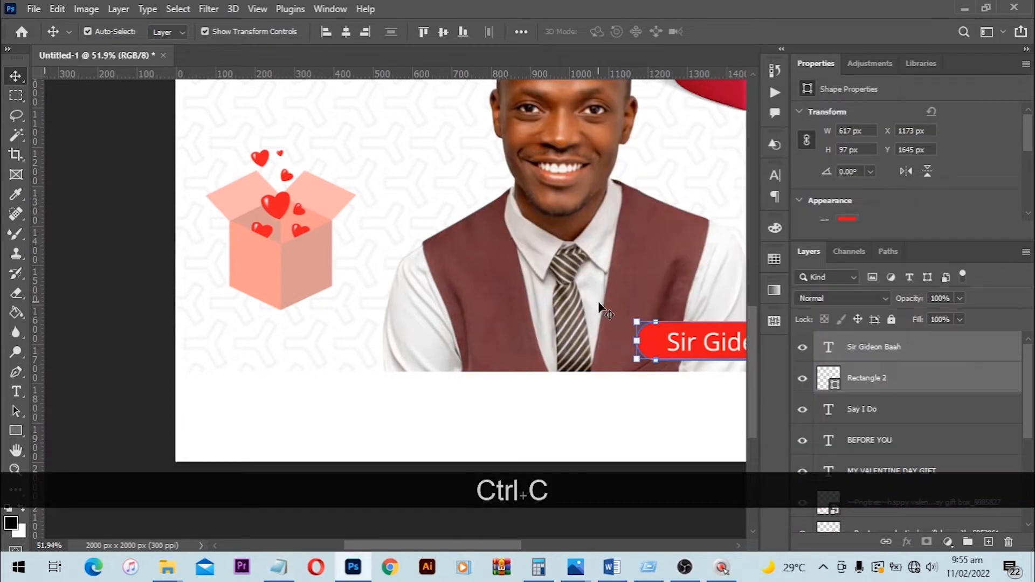
- Paste the copied "14TH FEB. 22" line as new text in the white strip below the pink gift box
scroll(603, 317, down, 1)
scroll(603, 317, down, 1)
click(16, 392)
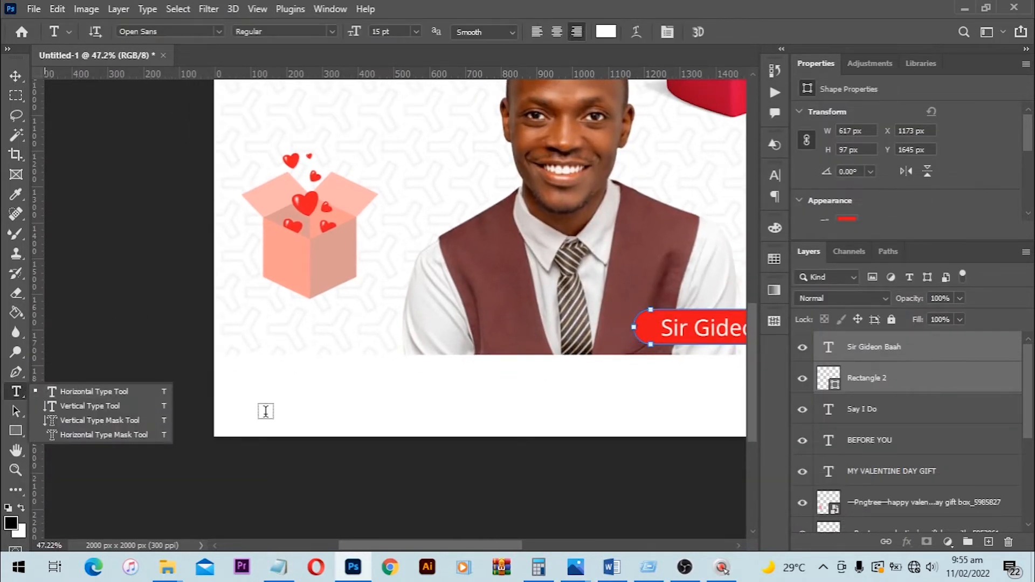
click(264, 403)
key(ctrl+v)
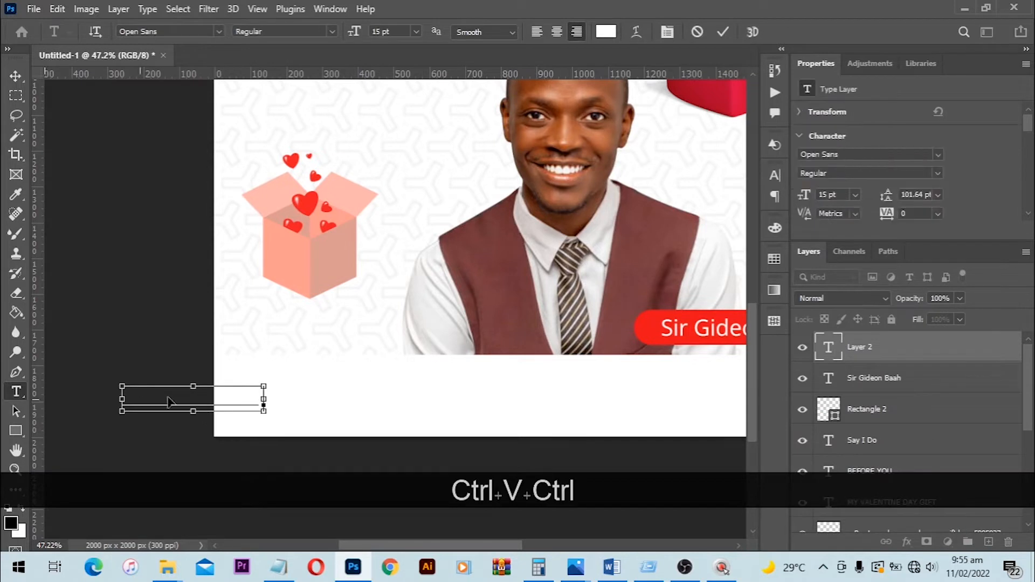
drag(227, 407, 321, 411)
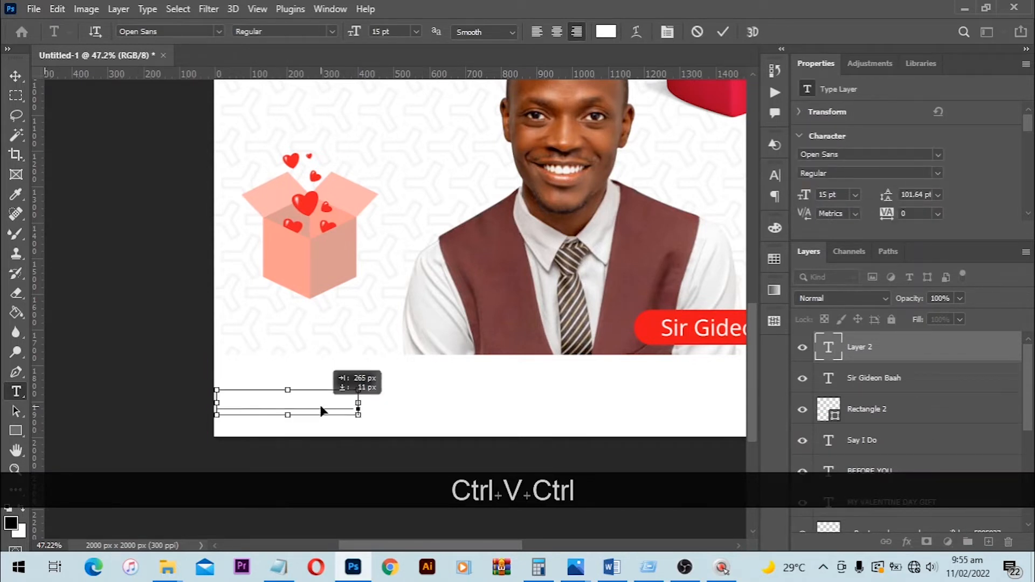
- Color the whole date text with the red sampled from the name badge and shift it slightly right
key(ctrl+a)
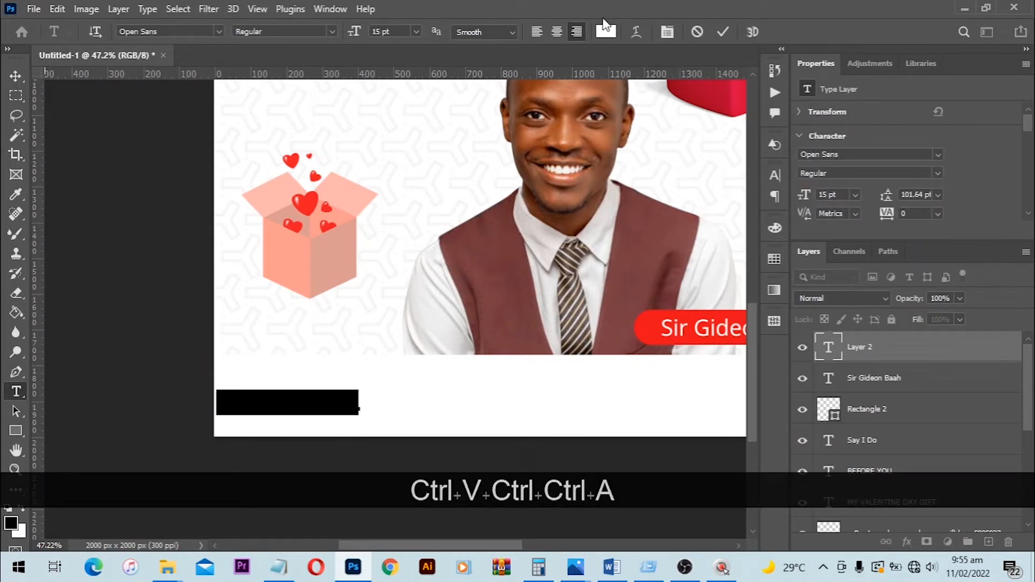
click(606, 32)
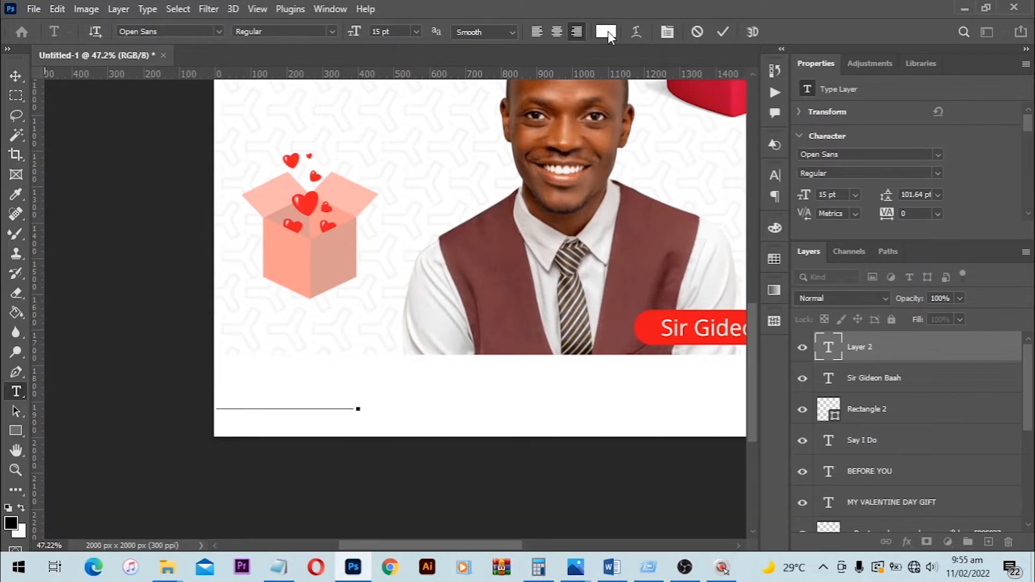
drag(668, 135, 505, 431)
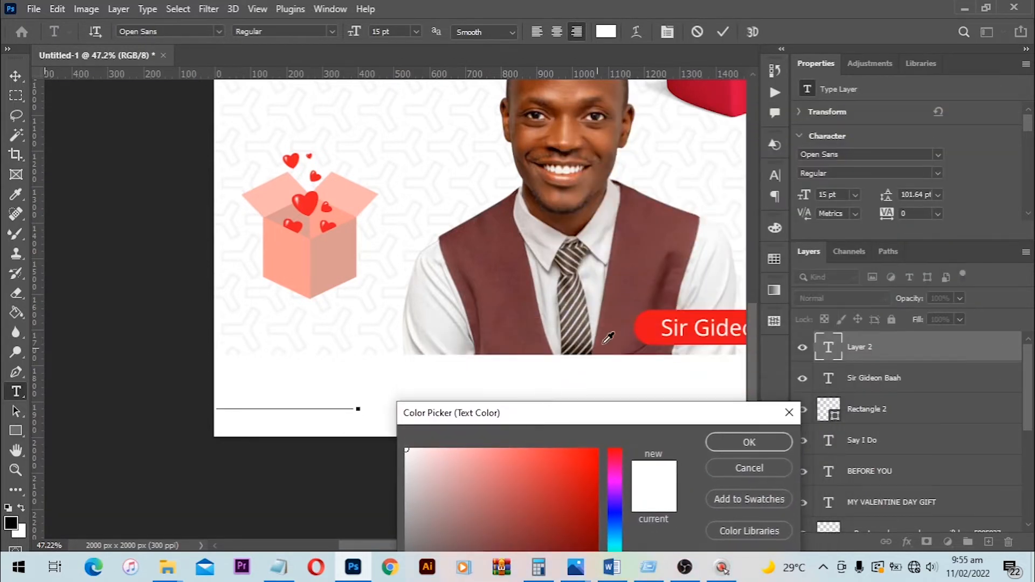
click(651, 318)
click(749, 442)
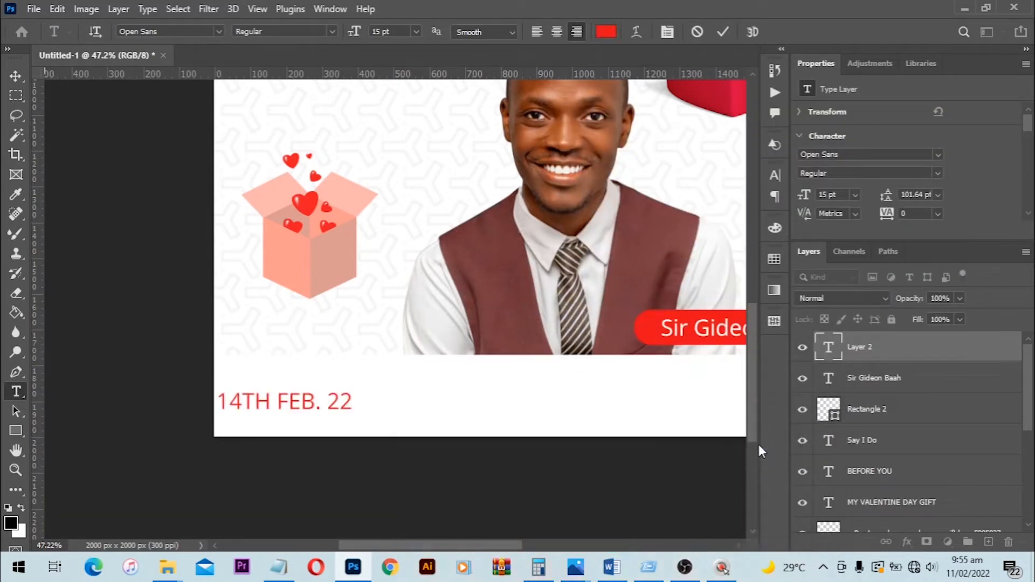
drag(337, 408, 369, 410)
- Set the "14TH FEB." part of the date to Open Sans Extrabold and move the date text slightly right
click(346, 403)
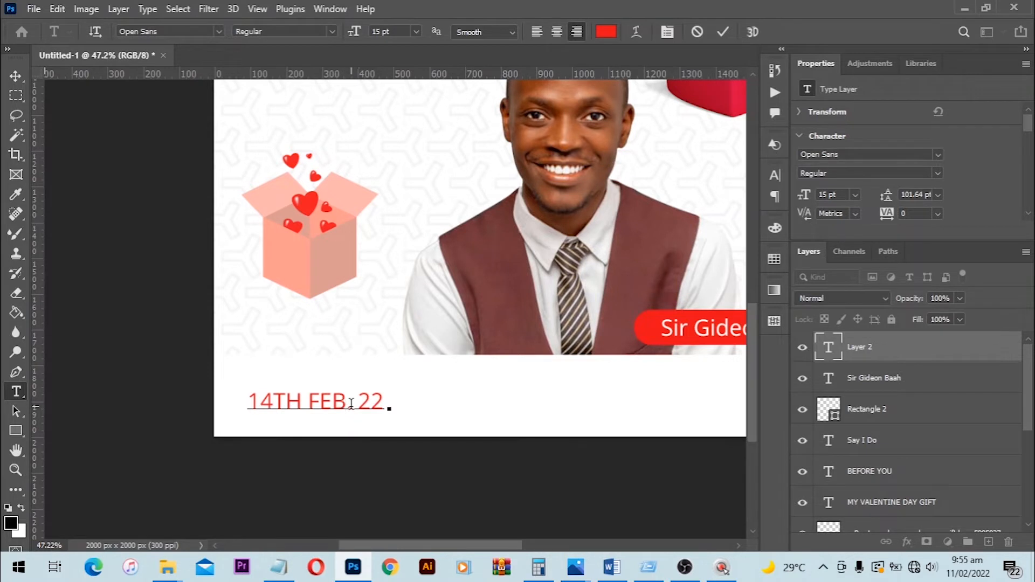
drag(351, 403, 235, 410)
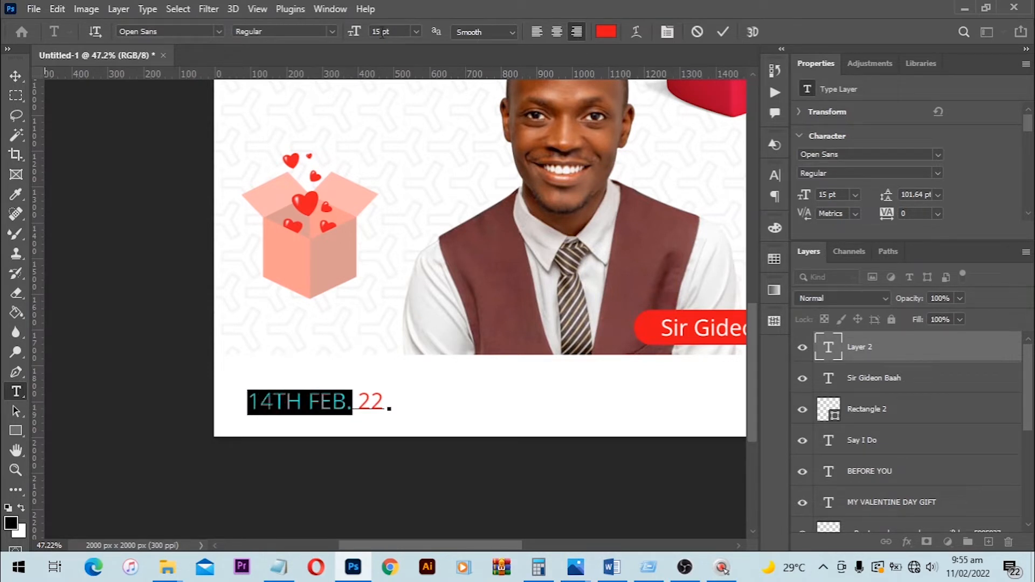
click(333, 32)
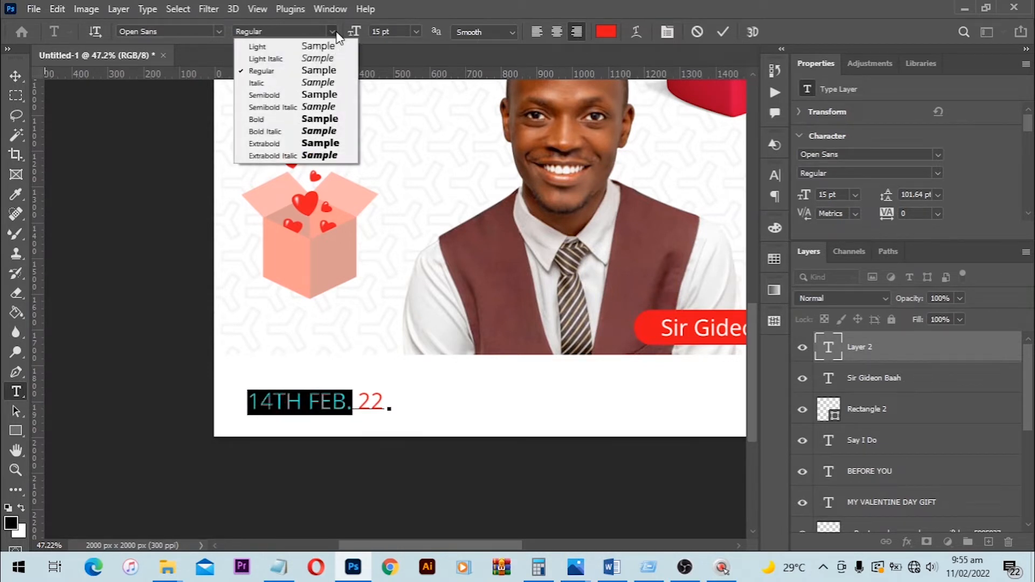
click(312, 120)
click(334, 31)
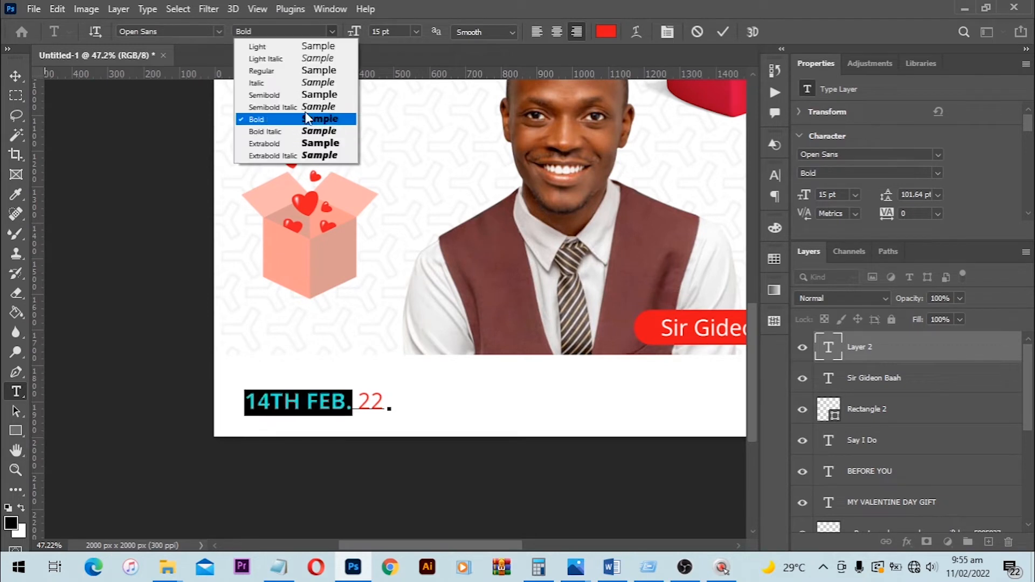
click(303, 144)
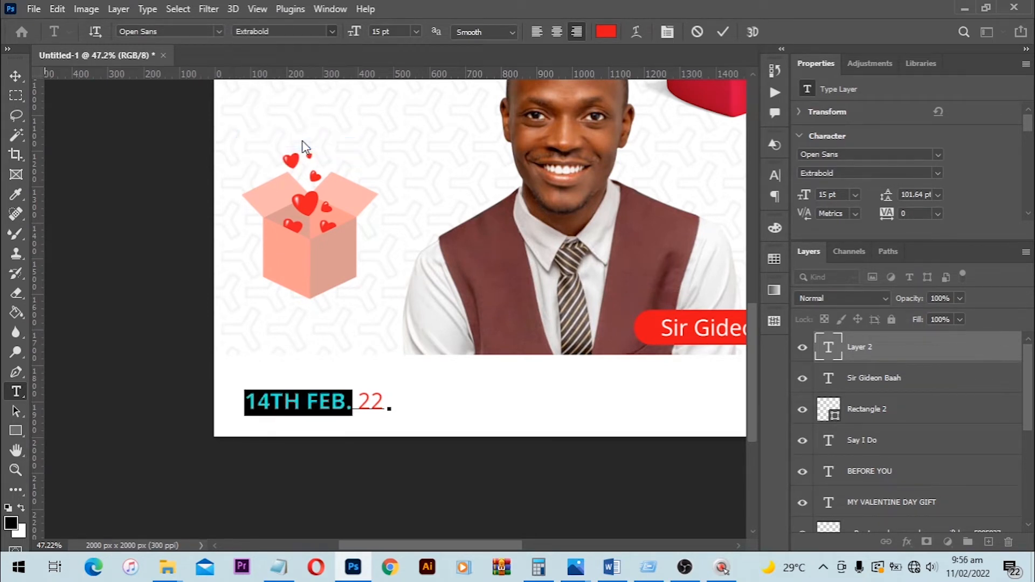
click(15, 76)
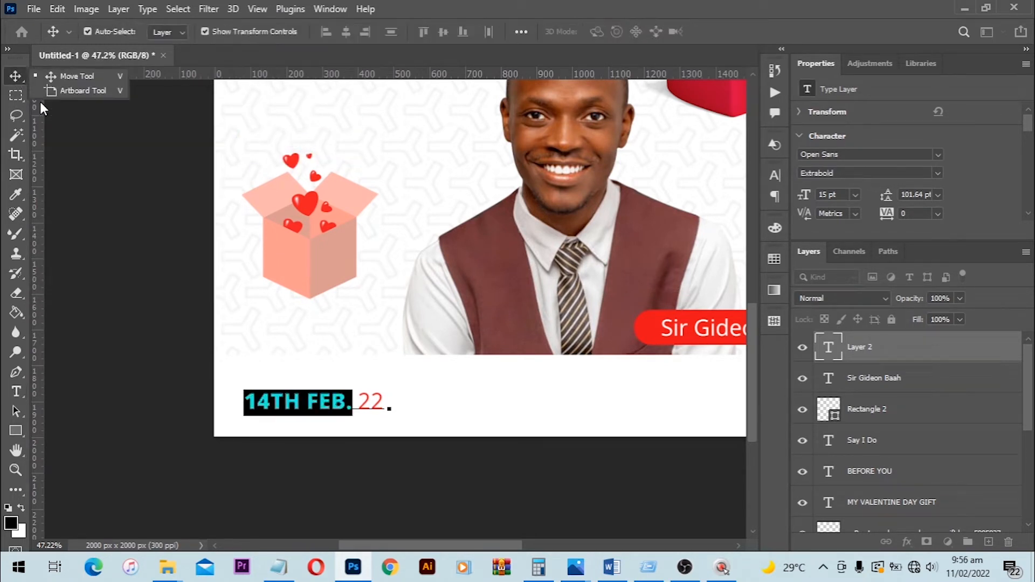
drag(342, 411, 368, 410)
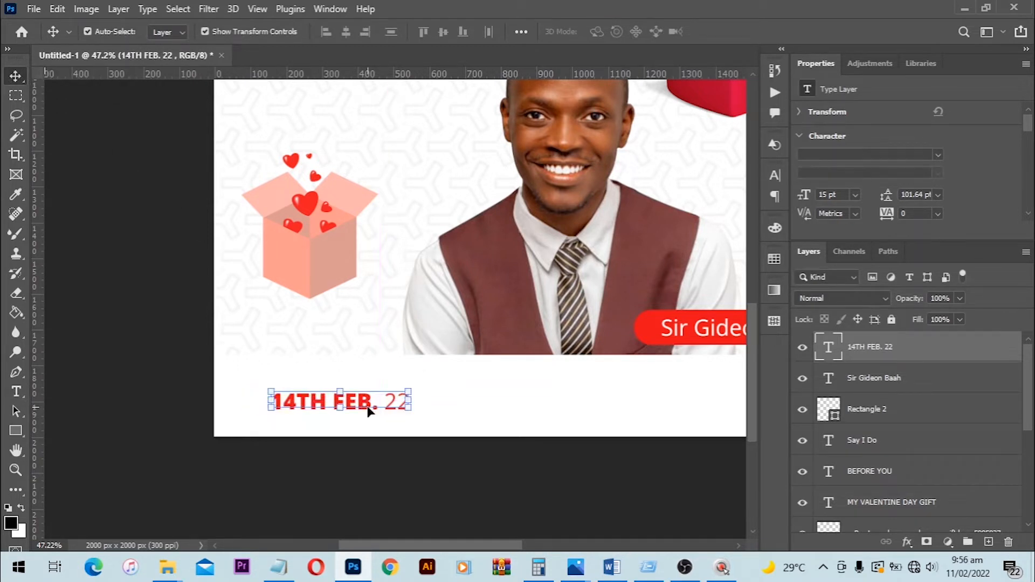
- Place the 002-calendar image from the Val's Day flyer folder into the Photoshop flyer, scaled to about 111 px square
key(alt+Tab)
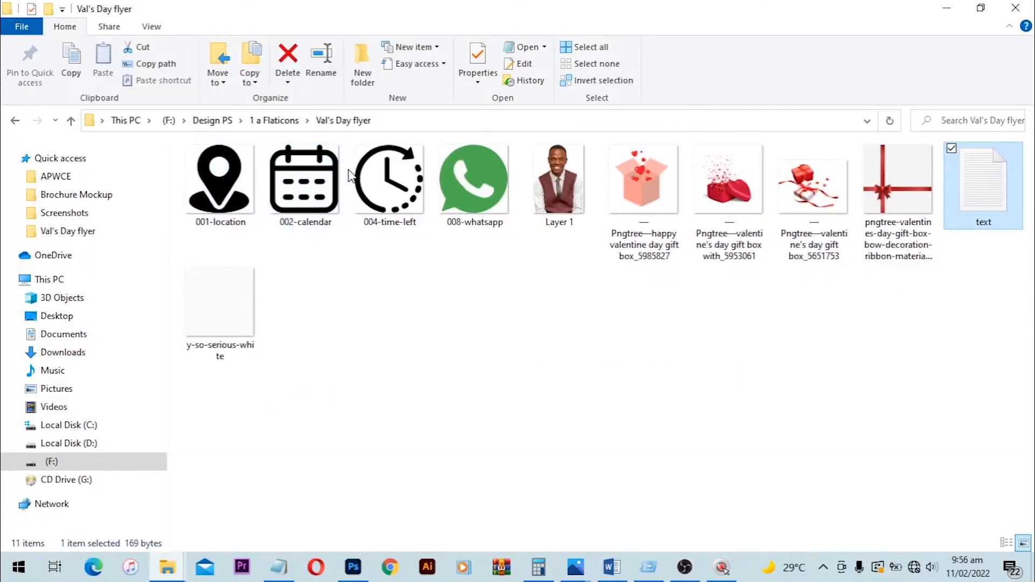
click(323, 222)
drag(327, 235, 384, 295)
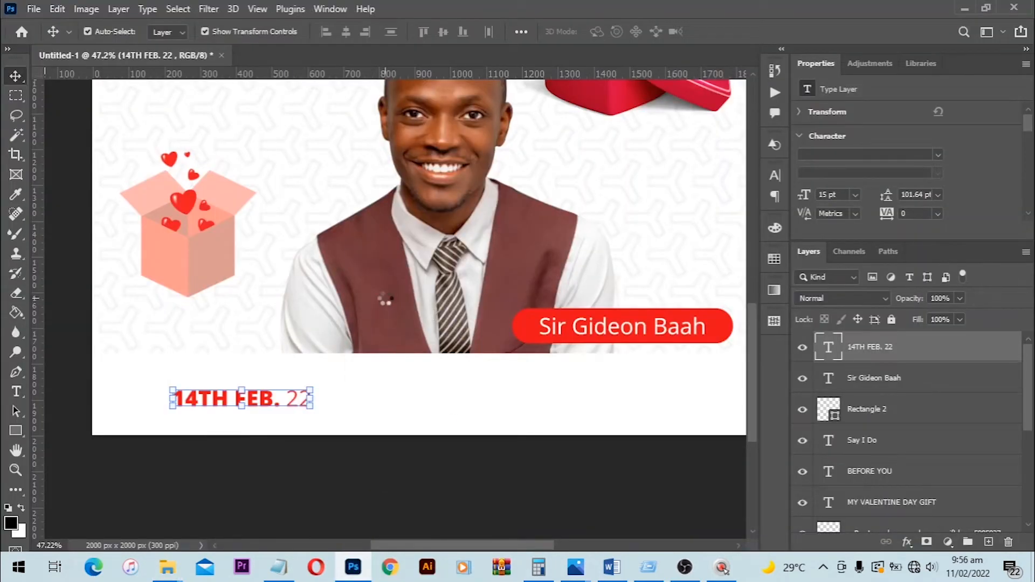
scroll(432, 298, down, 1)
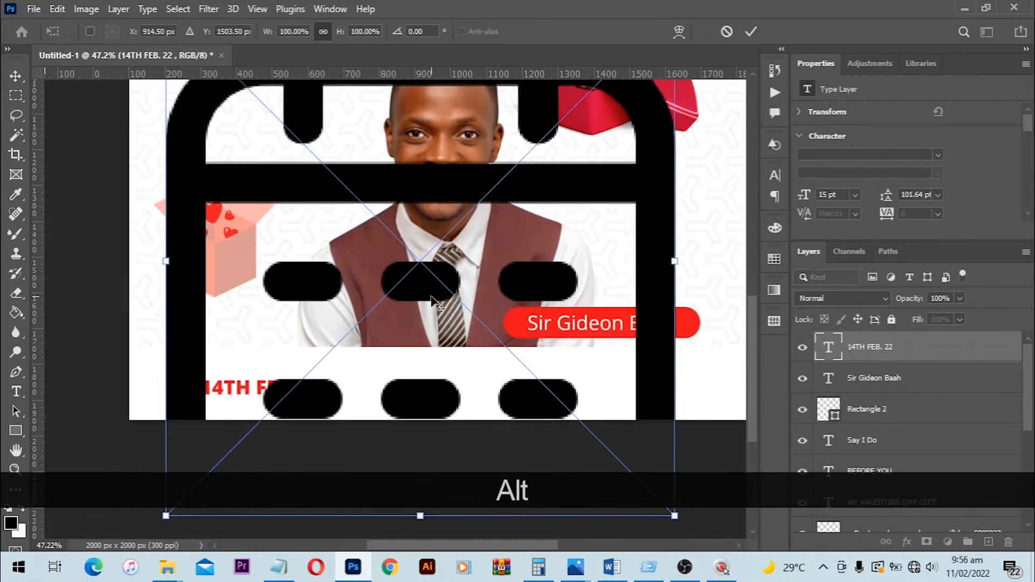
scroll(609, 316, down, 2)
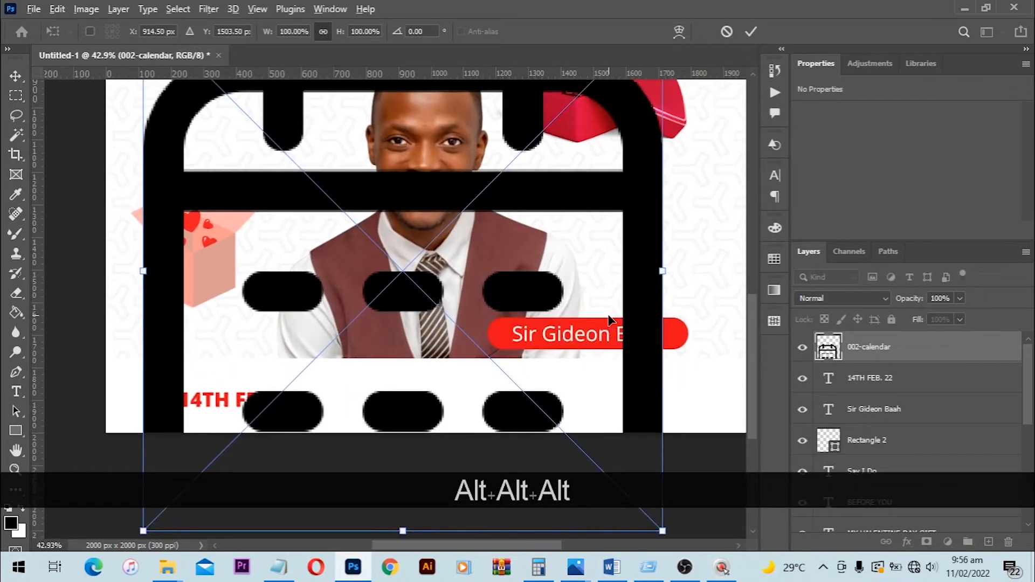
scroll(609, 317, down, 3)
drag(650, 87, 465, 264)
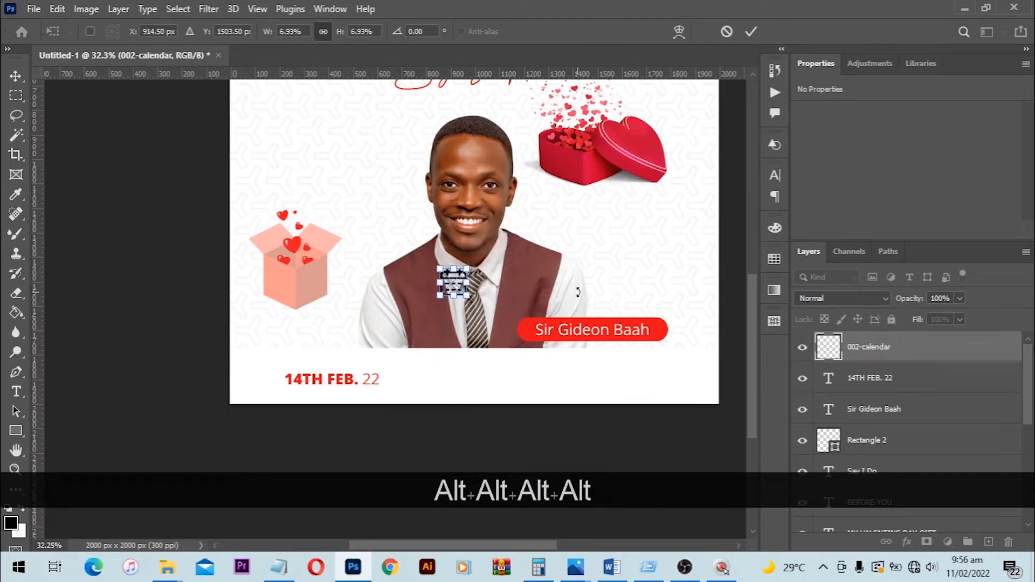
key(Return)
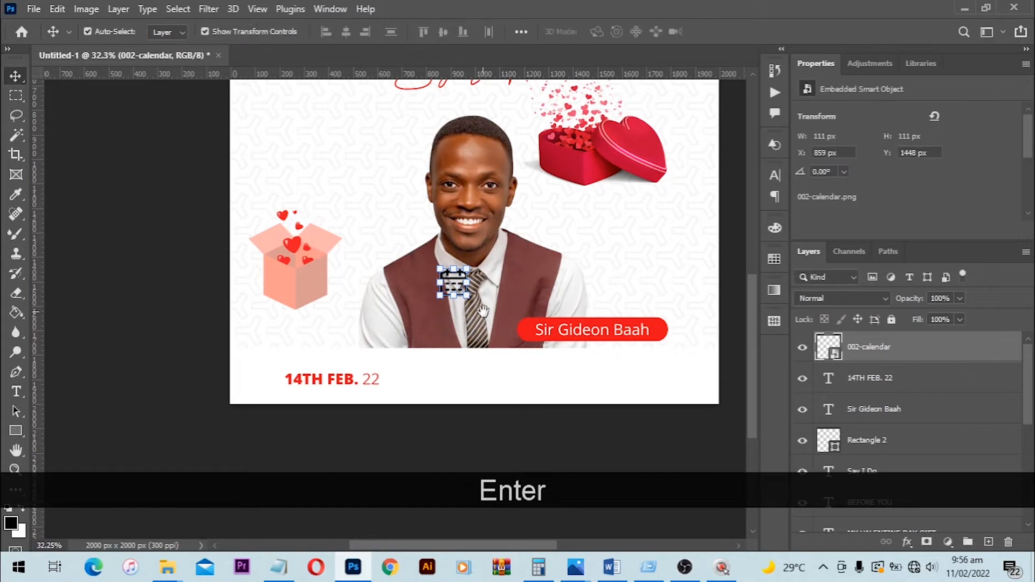
- Move the calendar icon to the left of the date text and shrink it to about 91 px square
key(space)
drag(484, 309, 629, 244)
key(ctrl)
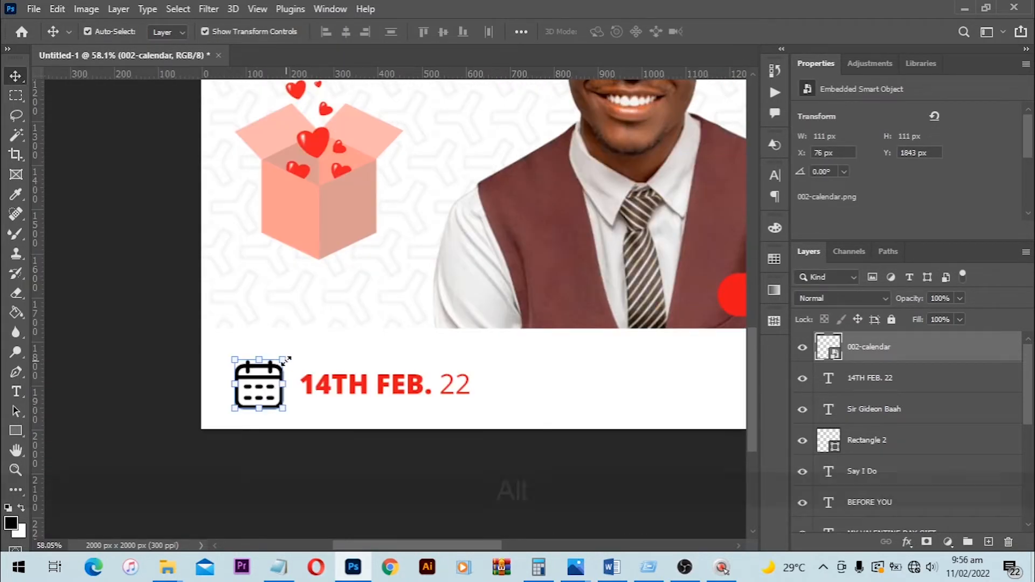
drag(282, 360, 277, 360)
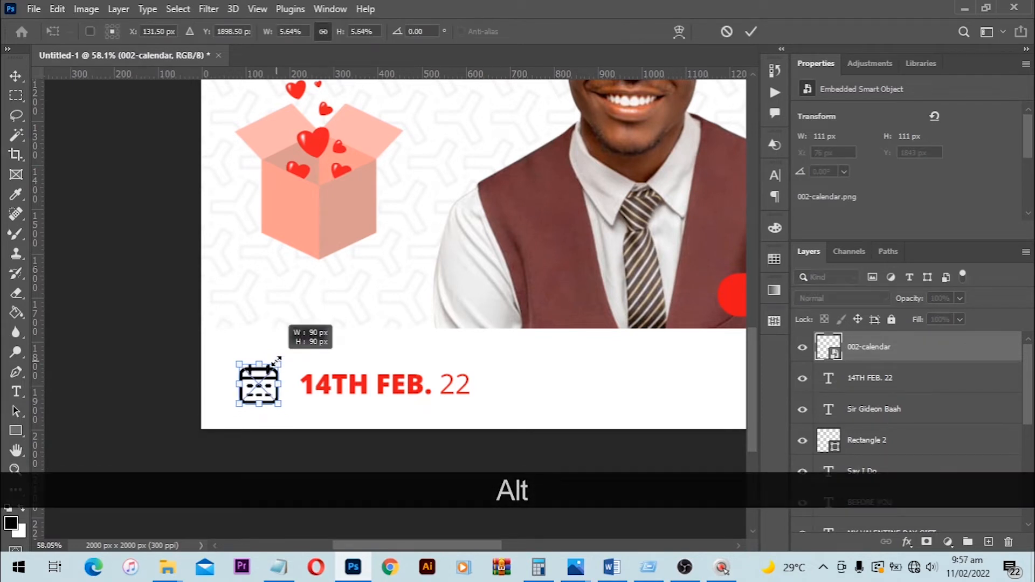
key(Return)
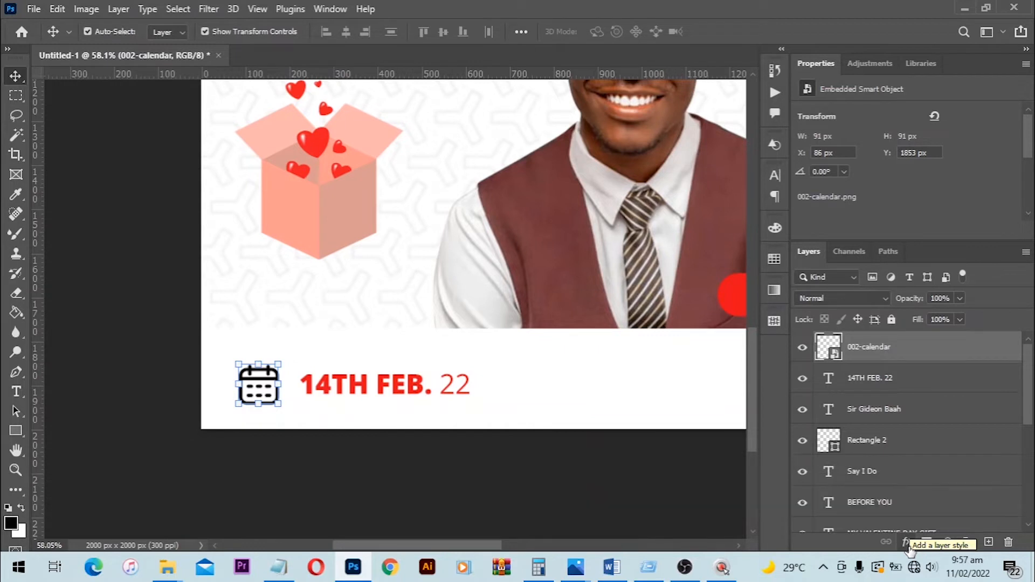
- Apply a Color Overlay to the calendar icon using the red sampled from the date text
click(908, 544)
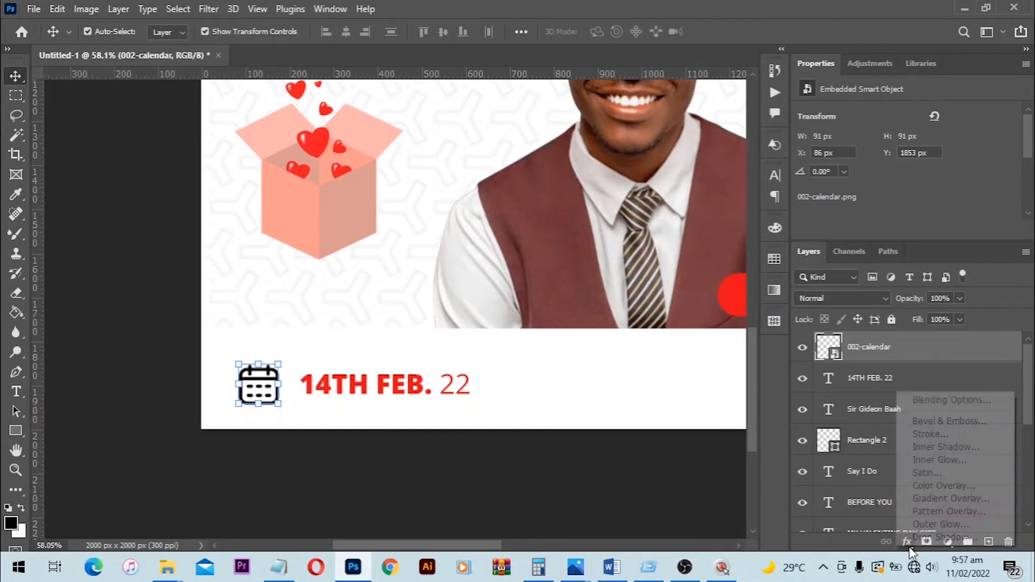
click(940, 487)
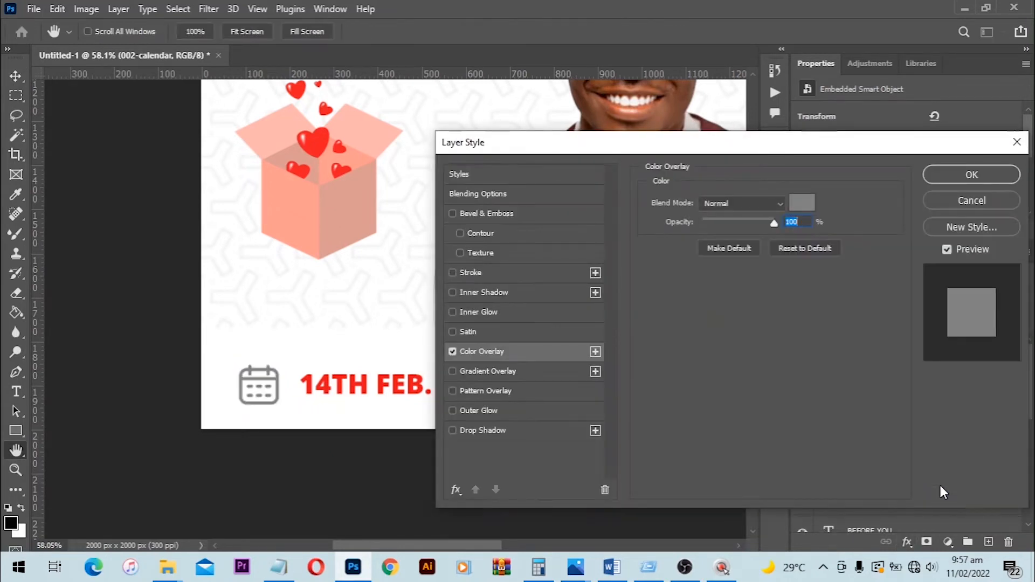
click(799, 208)
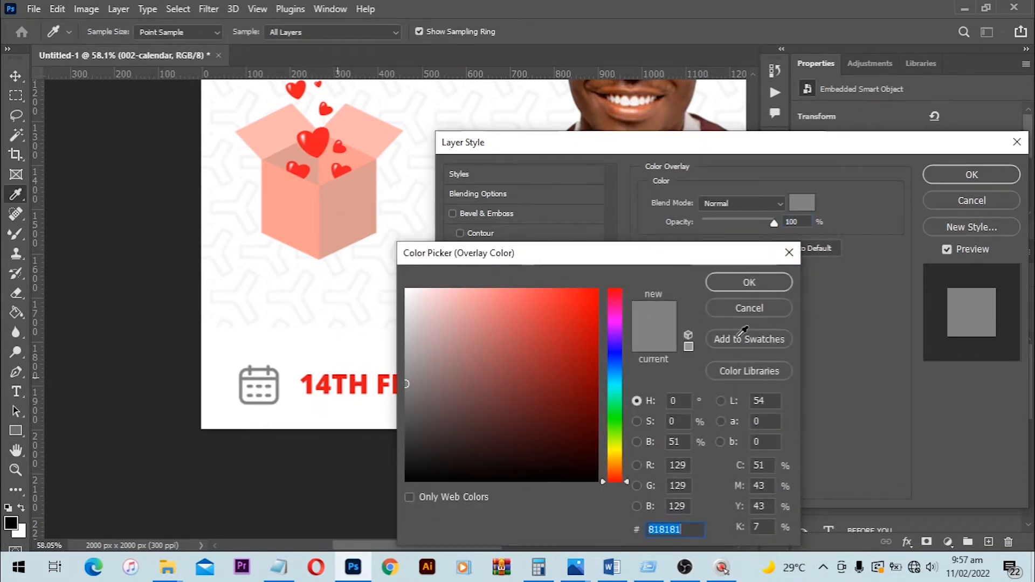
click(338, 377)
click(751, 277)
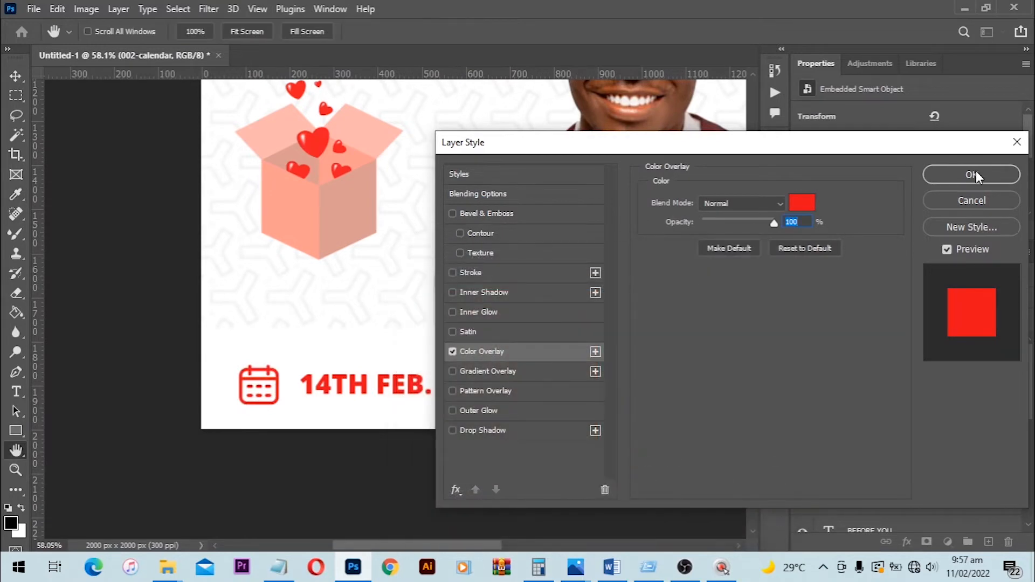
click(971, 174)
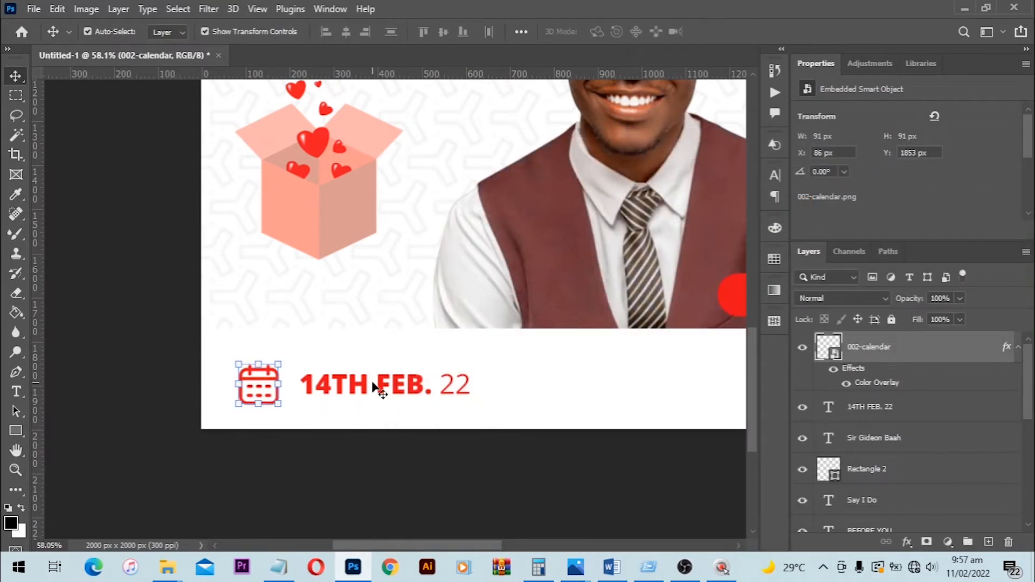
- Nudge the calendar icon right to X 94 px and copy its layer style
key(Right)
key(Right)
key(Right)
key(Right)
key(Right)
key(Right)
key(Right)
key(Right)
key(Right)
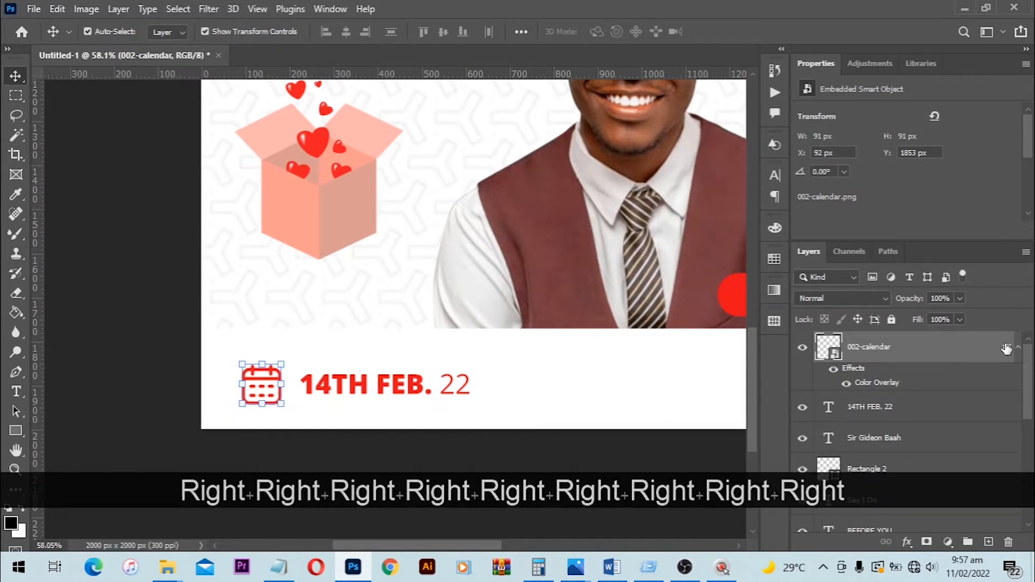
key(Right)
right_click(954, 350)
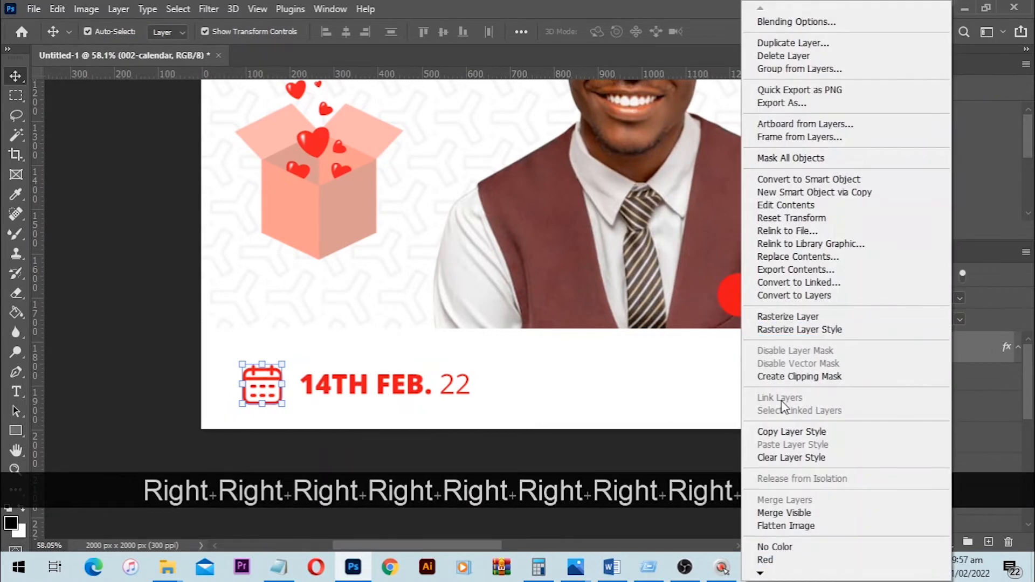
click(817, 437)
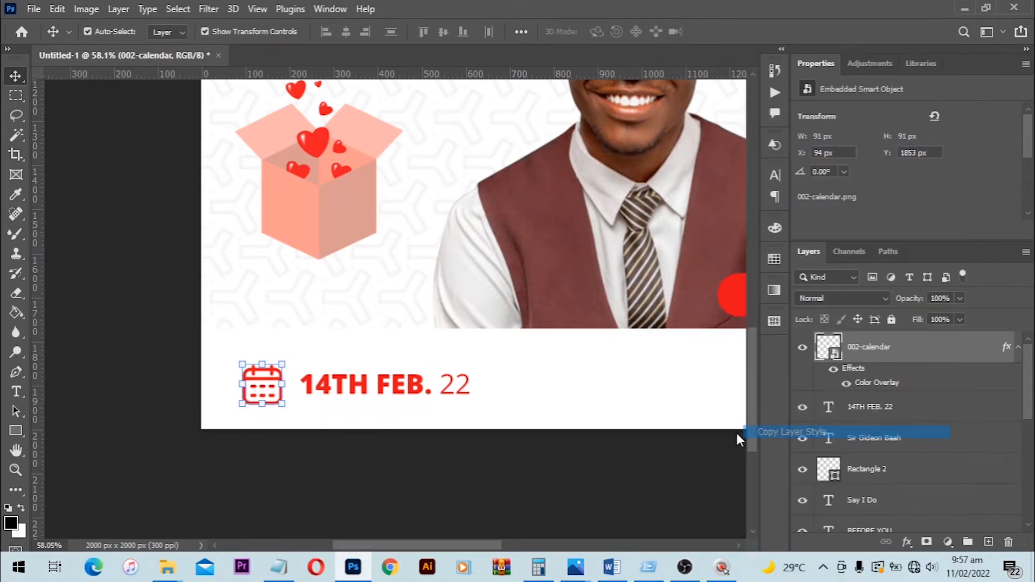
- Place the 004-time-left image from the Val's Day flyer folder into the Photoshop flyer, scaled to 7.30%
key(space)
drag(587, 353, 406, 393)
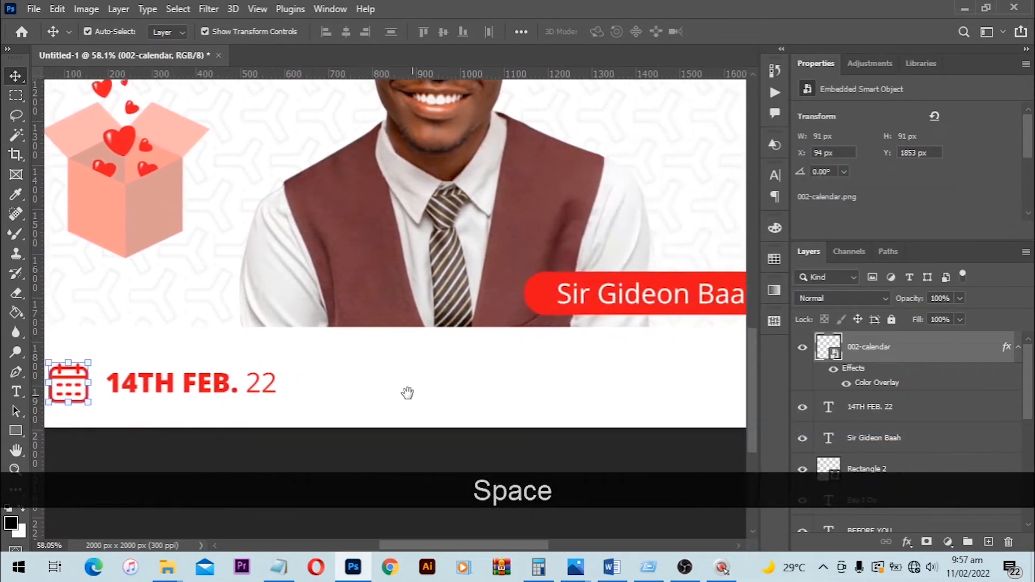
click(168, 565)
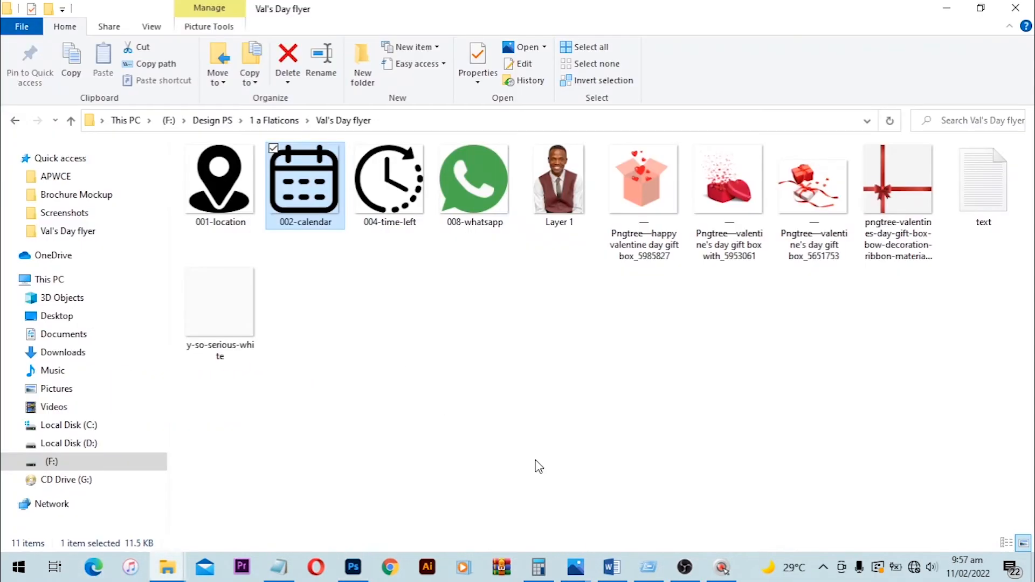
drag(390, 180, 429, 243)
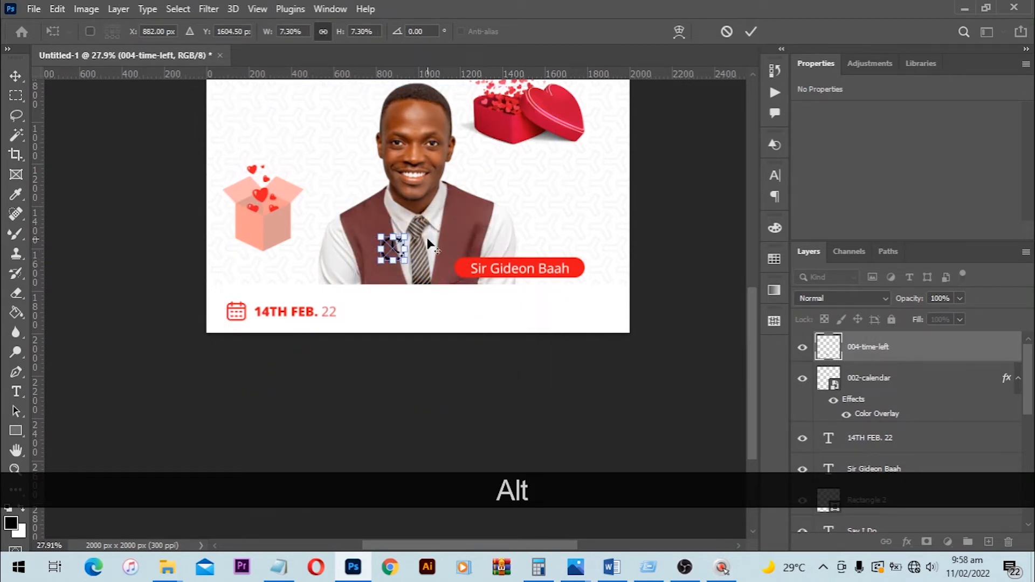
key(Return)
key(alt)
key(alt+space)
scroll(422, 275, up, 3)
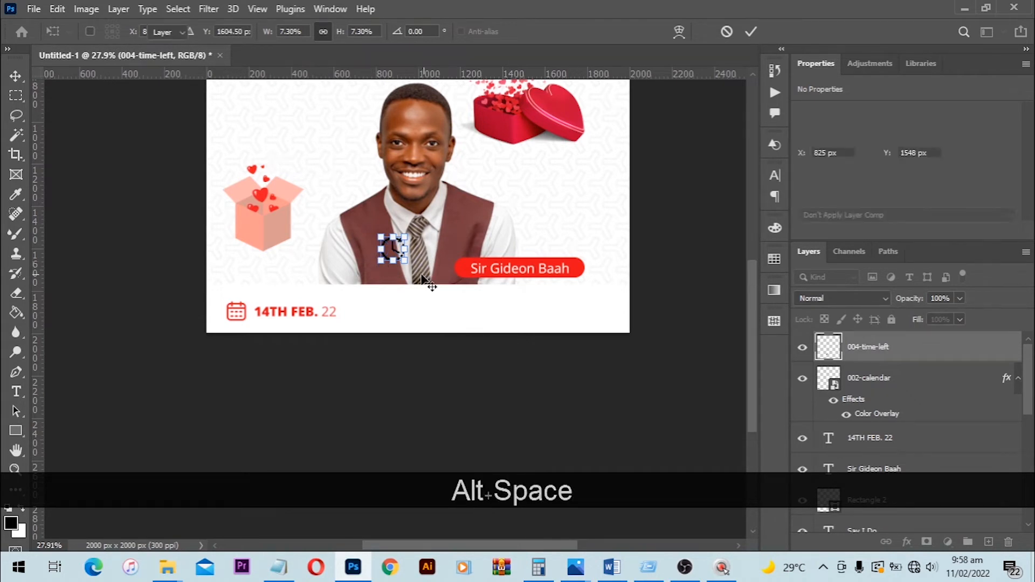
- Move the clock icon down from the portrait onto the white strip beside the date, to X 829 px and Y 1831 px
scroll(393, 262, up, 3)
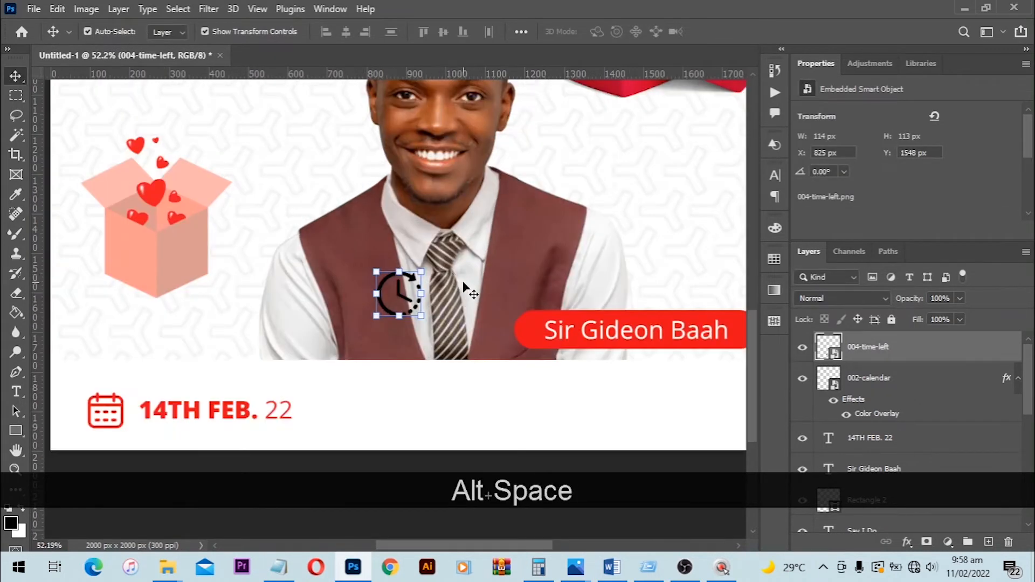
drag(494, 360, 497, 339)
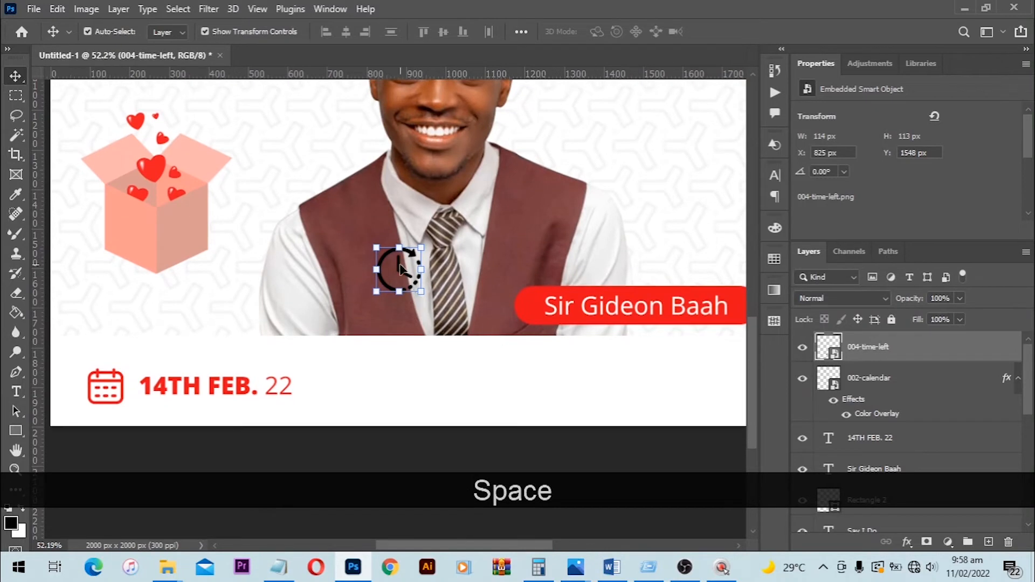
click(402, 318)
key(ctrl+z)
key(ctrl+z)
key(ctrl+z)
key(ctrl+z)
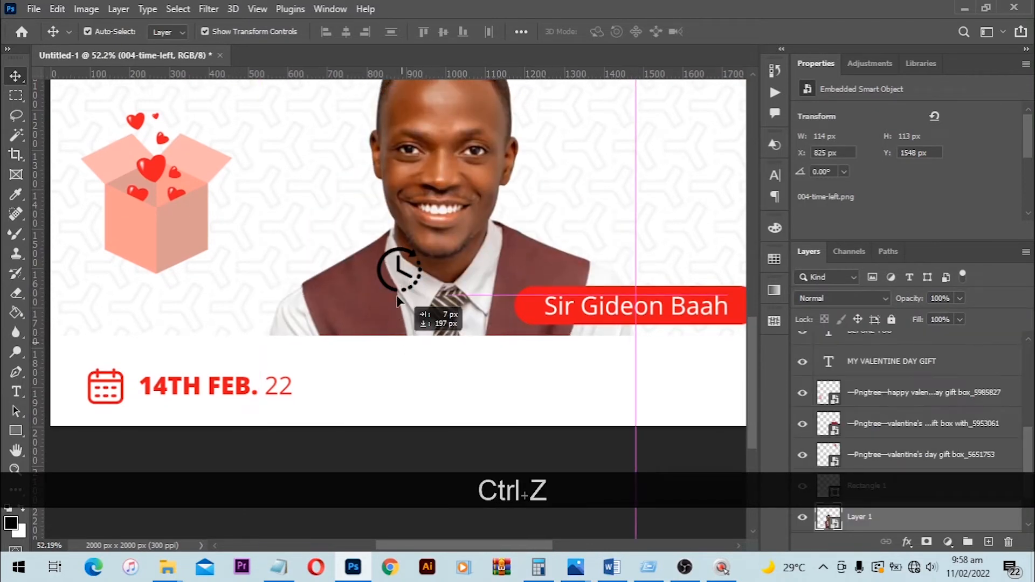
drag(399, 270, 402, 390)
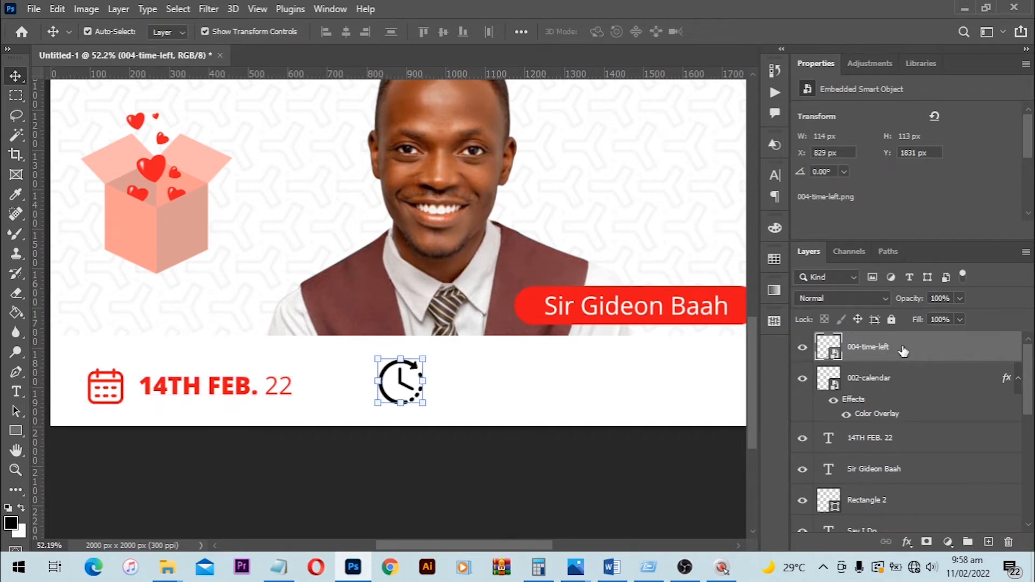
- Paste the copied red Color Overlay layer style onto the clock icon and shift it closer to the date, to X 774 px
right_click(952, 349)
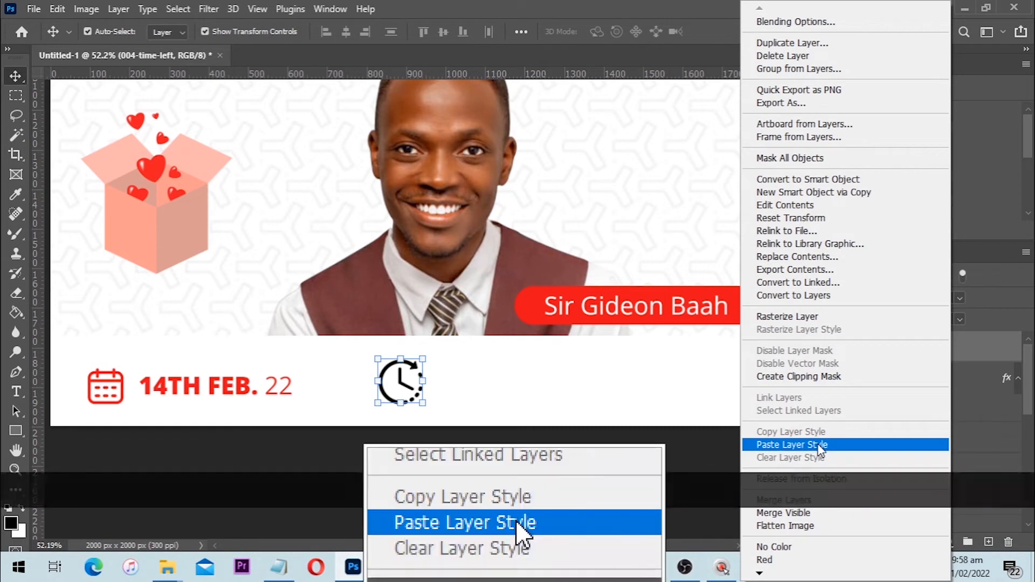
click(818, 445)
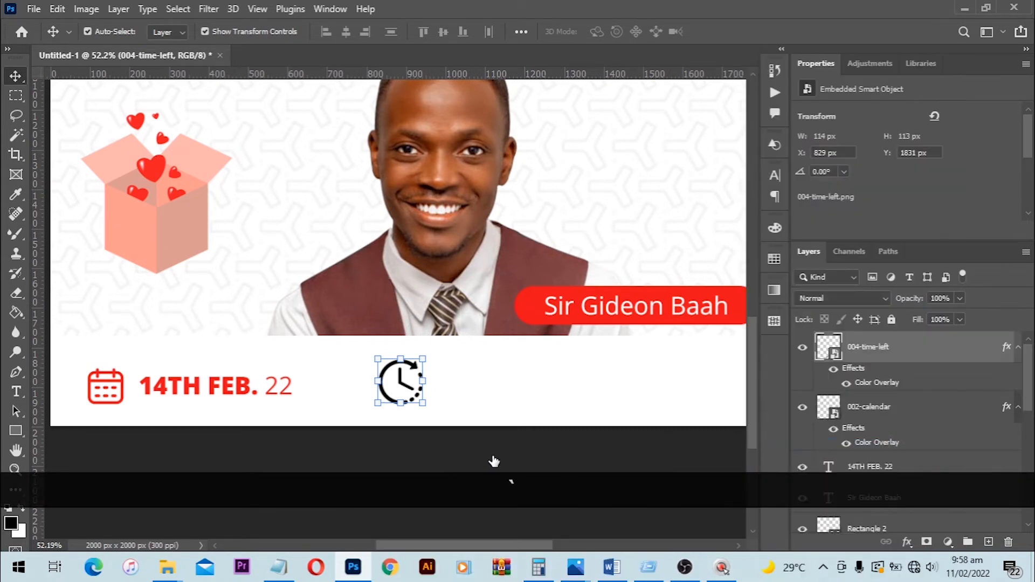
click(494, 461)
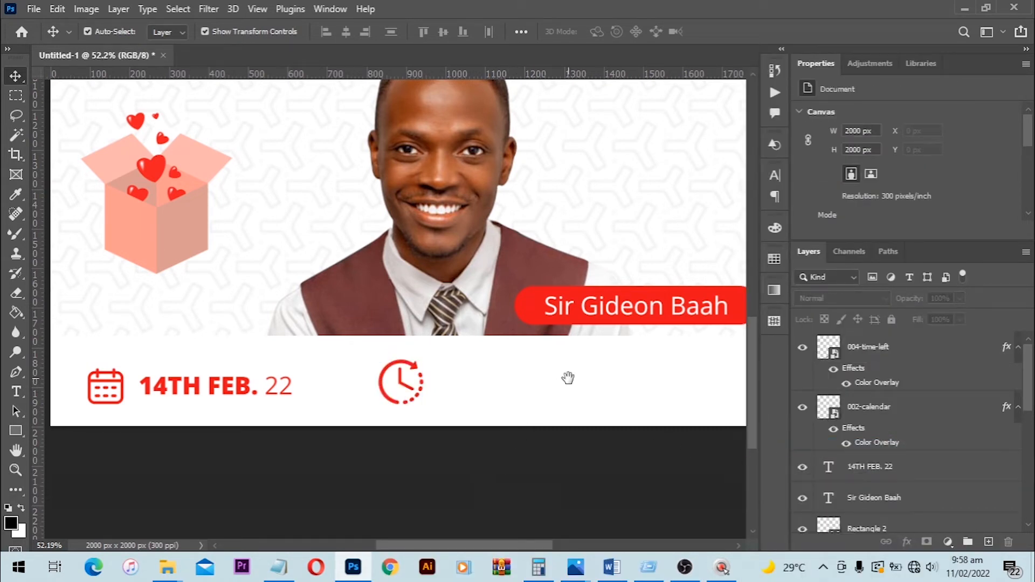
drag(566, 377, 313, 383)
drag(141, 399, 376, 390)
drag(395, 379, 380, 377)
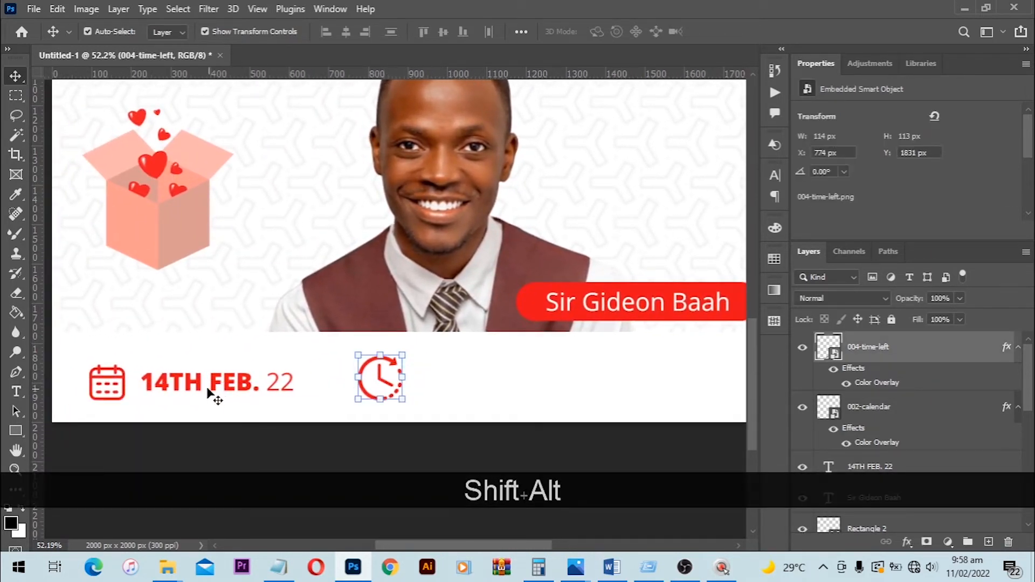
- Duplicate the date text to the far side of the clock icon and copy 7:00PM from the Notepad text file for it
drag(212, 383, 489, 376)
key(alt+Tab)
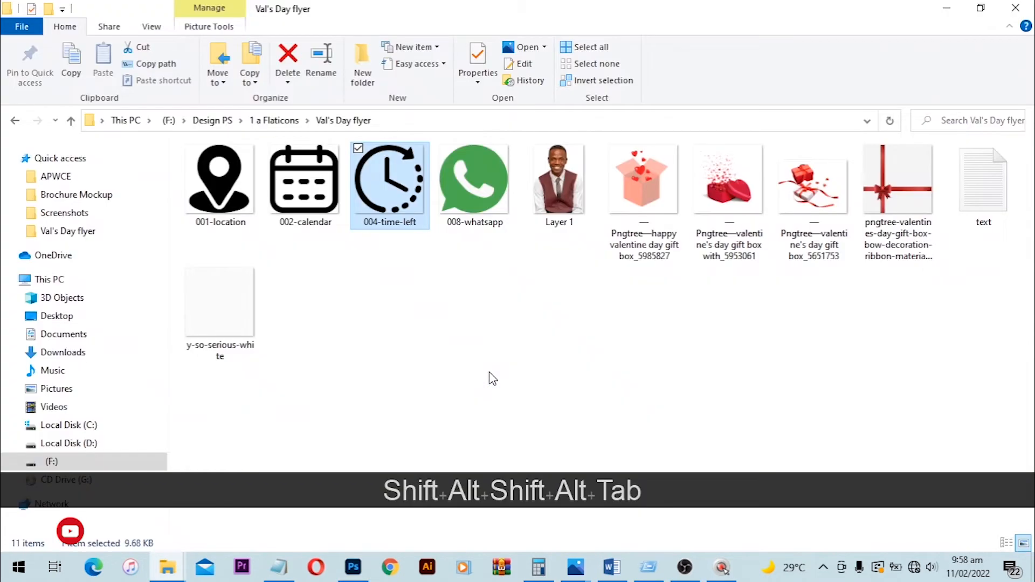
click(279, 567)
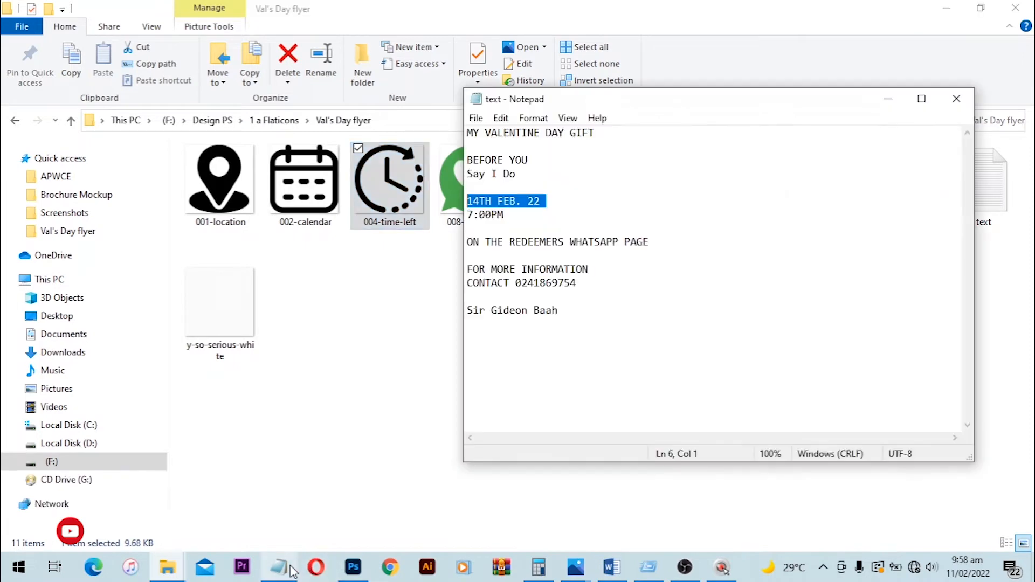
drag(523, 217, 467, 215)
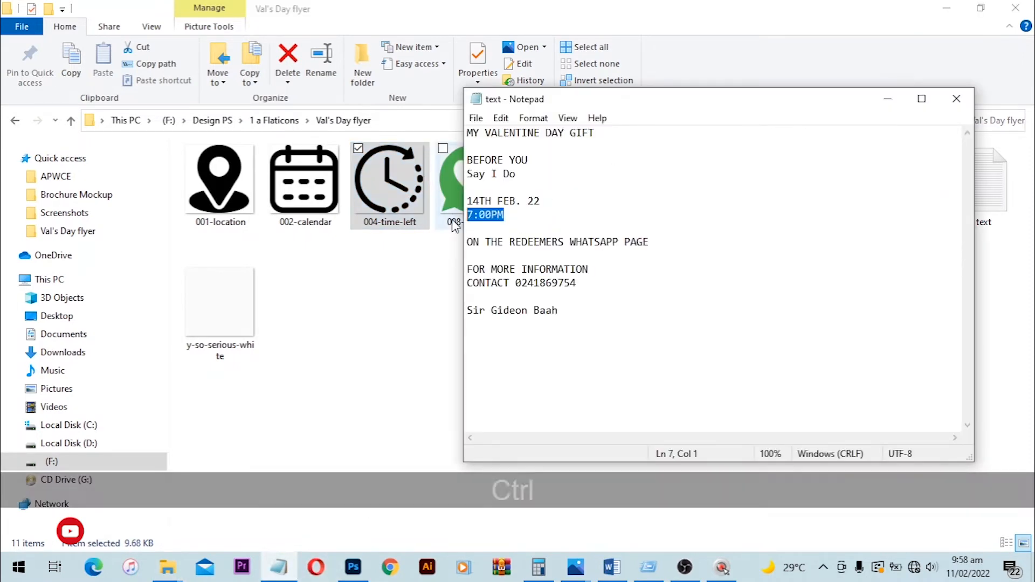
key(ctrl+c)
click(353, 567)
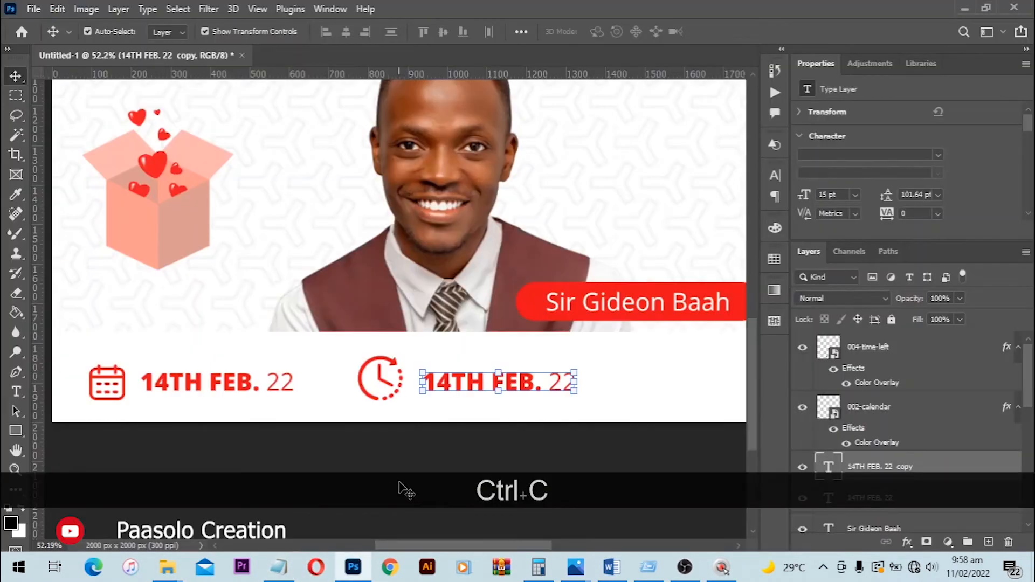
- Replace the duplicated date text with 7:00PM and move it close beside the clock icon
key(t)
click(477, 377)
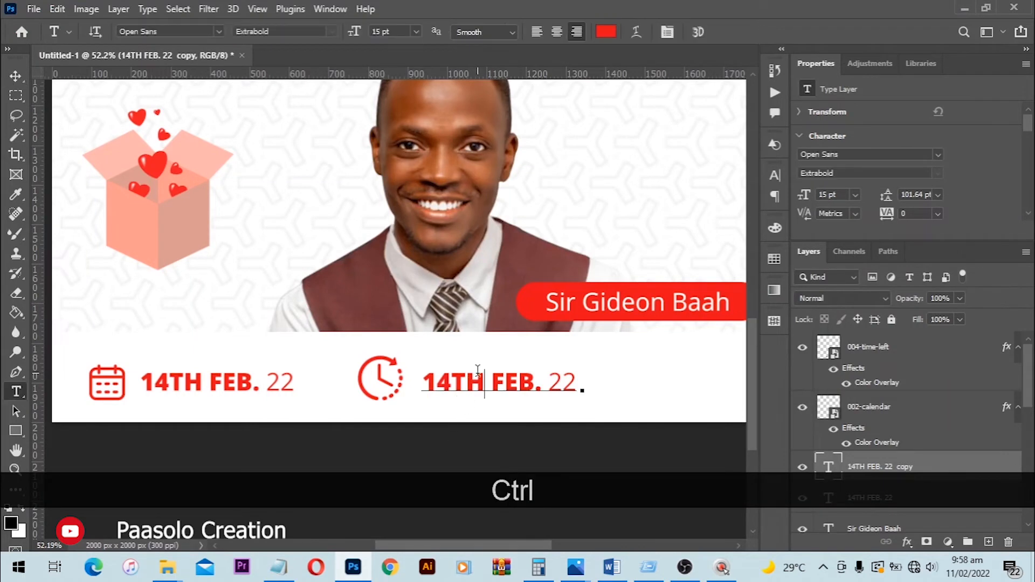
key(ctrl+a)
key(ctrl+v)
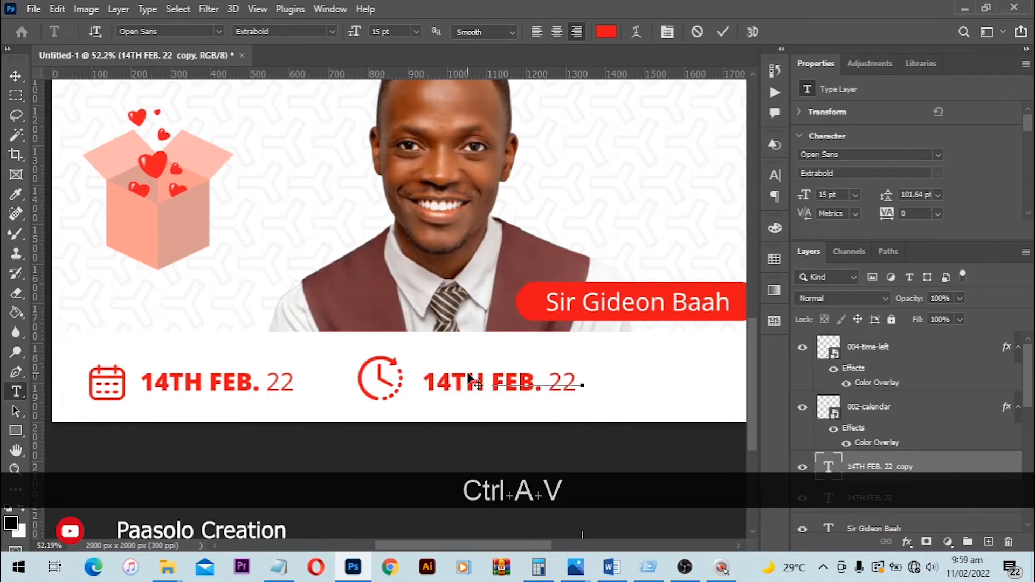
key(Return)
key(v)
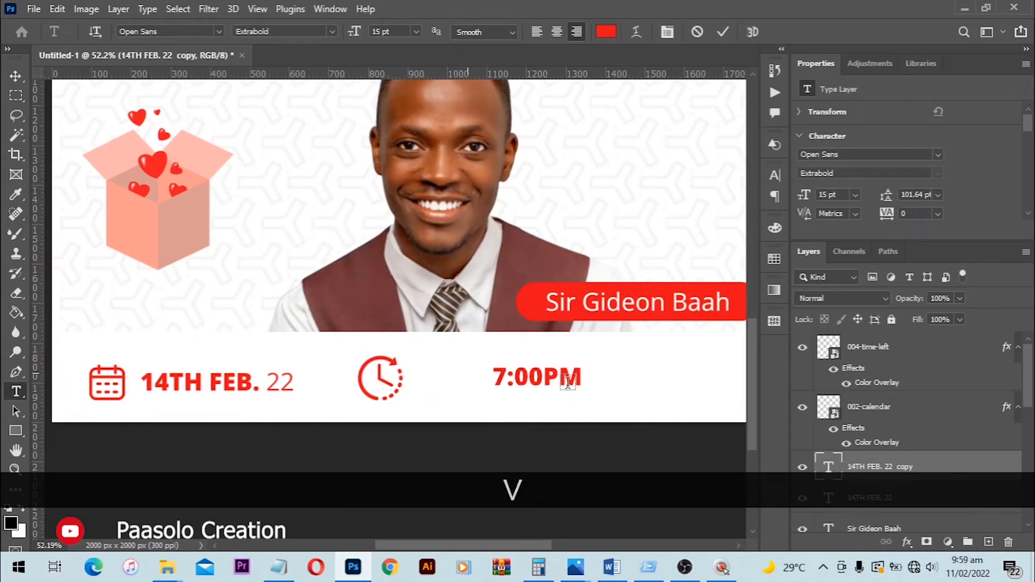
drag(561, 378, 292, 353)
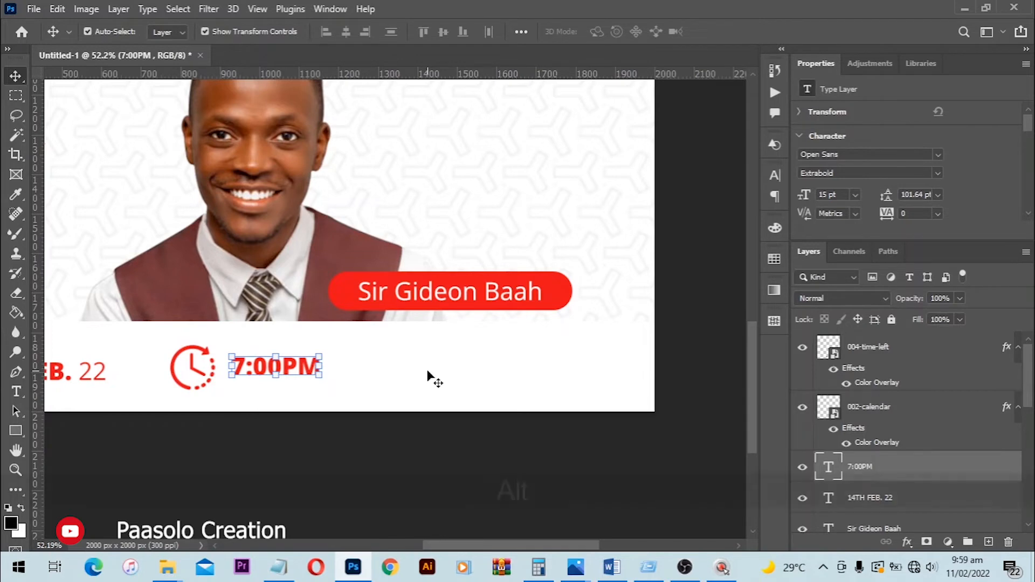
- Switch to File Explorer and place the 001-location and 008-whatsapp images from the Val's Day flyer folder into the Photoshop flyer
key(alt+Tab)
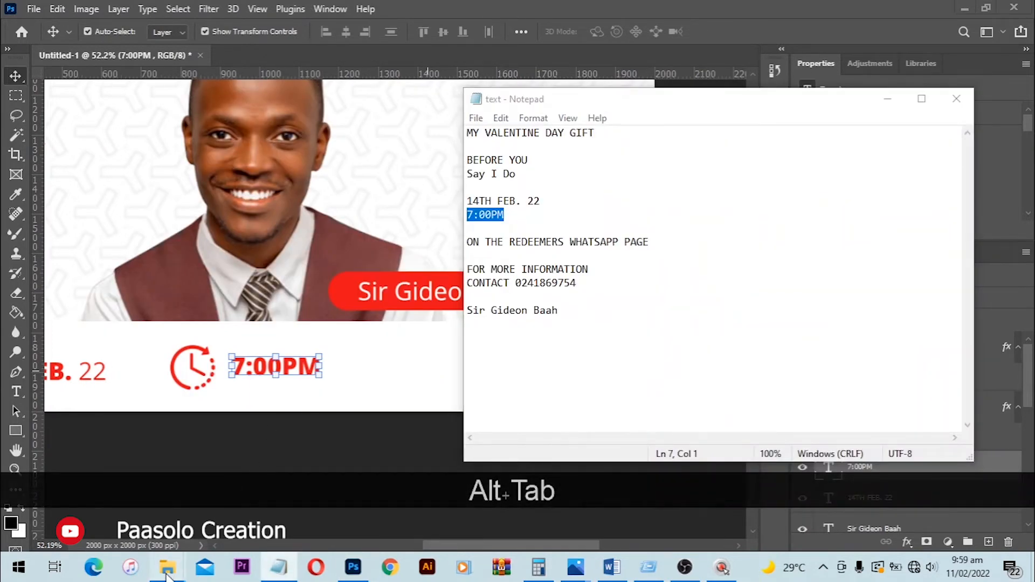
mouse_move(167, 566)
click(560, 523)
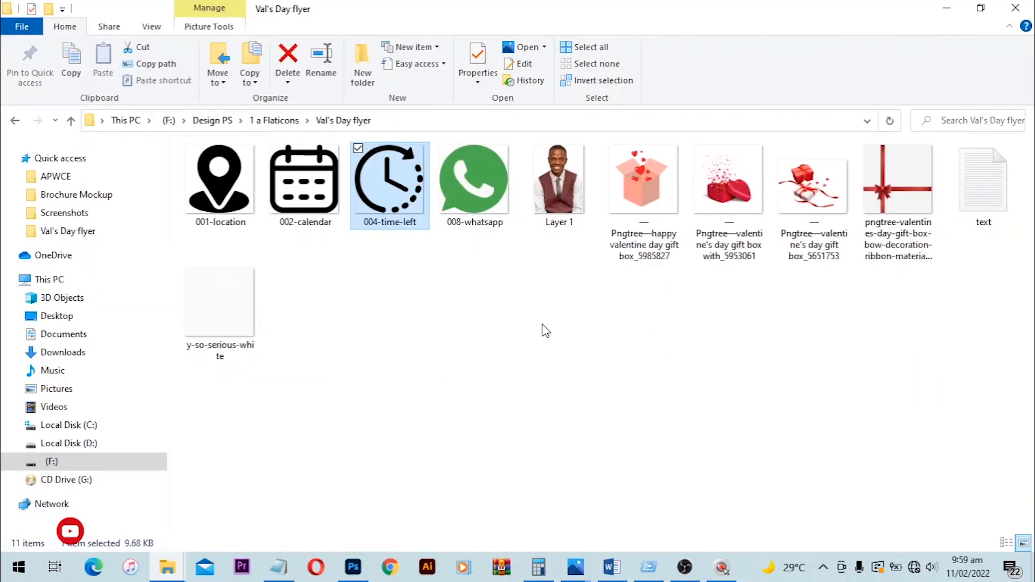
click(221, 183)
ctrl+click(479, 210)
drag(479, 210, 362, 322)
- Scale the WhatsApp icon to about 76 px square beside the time text and the location pin to about 61 by 70 px
key(alt)
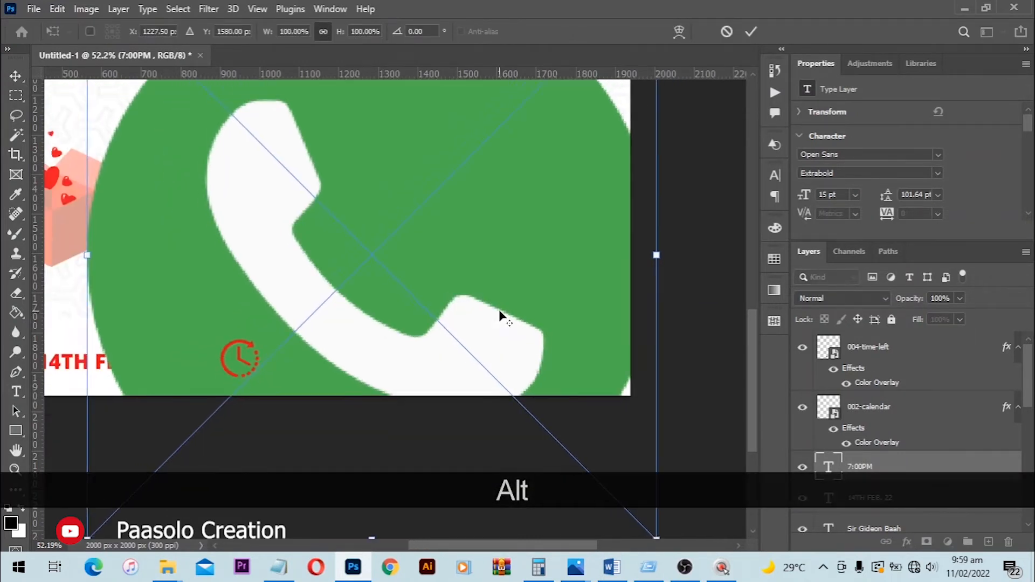
scroll(500, 315, down, 2)
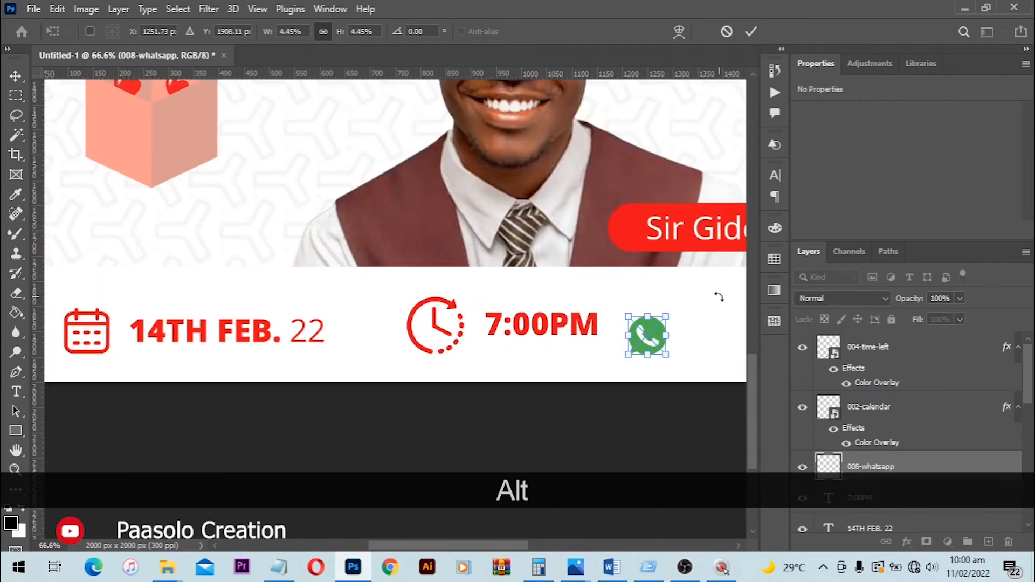
key(Return)
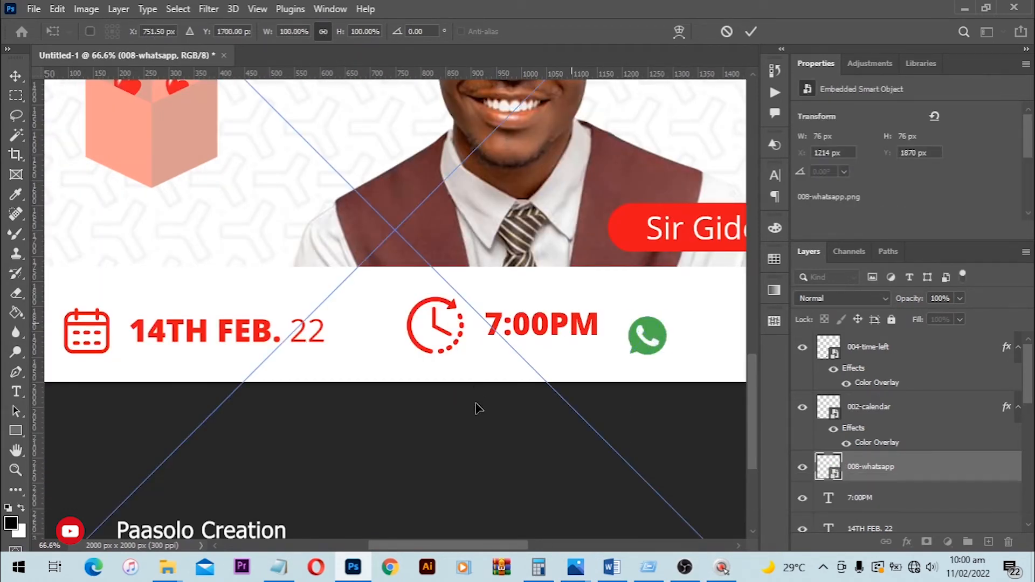
scroll(448, 375, down, 2)
scroll(455, 378, down, 2)
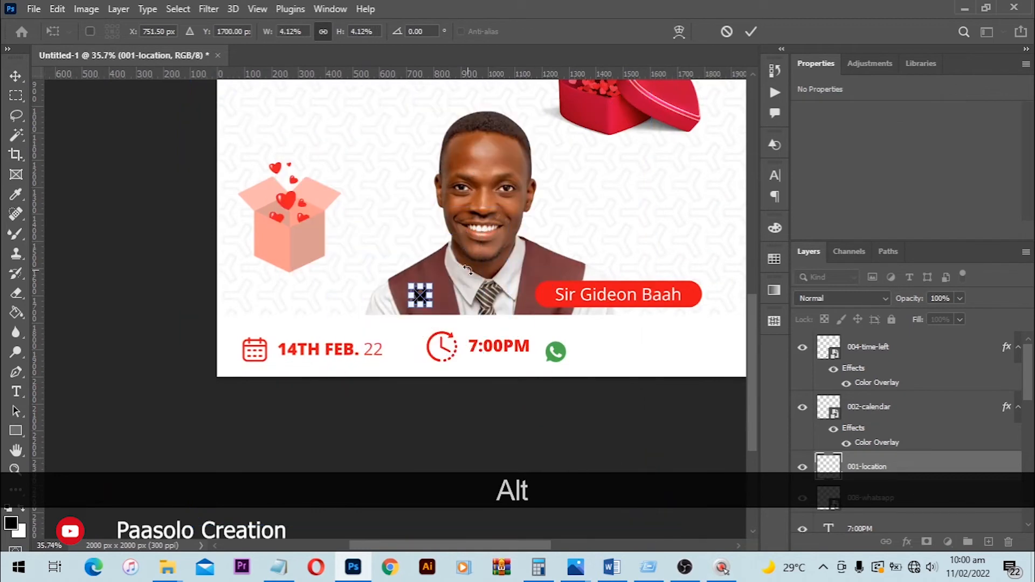
key(Return)
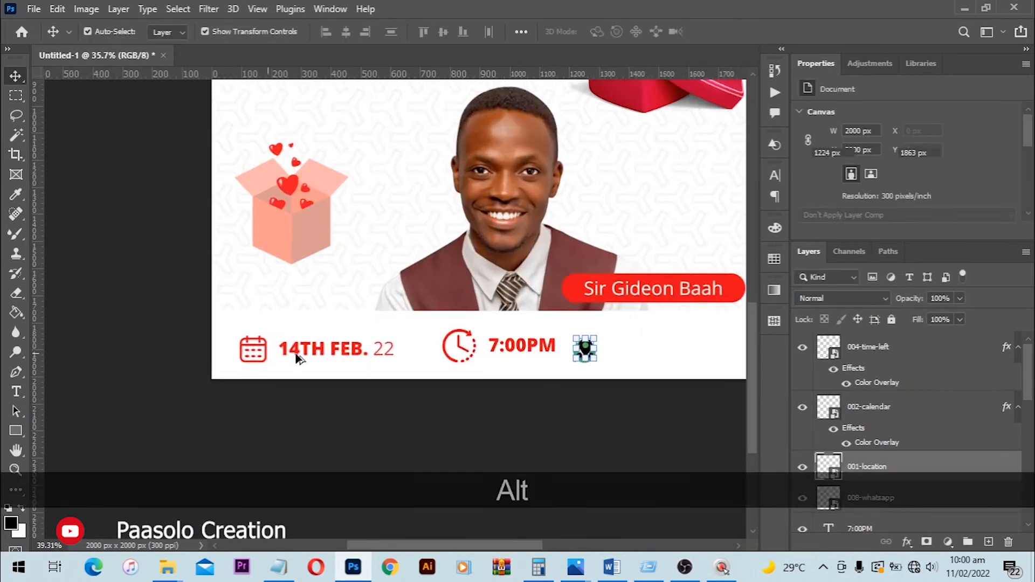
- Move the location pin onto the WhatsApp icon to the right of the 7:00PM text and adjust its size to fit
scroll(299, 358, up, 2)
click(497, 356)
shift+click(578, 358)
drag(578, 358, 544, 358)
click(481, 345)
click(478, 346)
drag(491, 329, 485, 336)
key(Return)
key(Right)
key(Right)
key(Right)
key(Right)
key(Right)
key(Right)
key(Right)
key(Right)
click(524, 423)
- Duplicate the 7:00PM text beside the location pin and copy ON THE REDEEMERS WHATSAPP PAGE from the Notepad text file
drag(570, 353, 383, 347)
scroll(469, 339, up, 3)
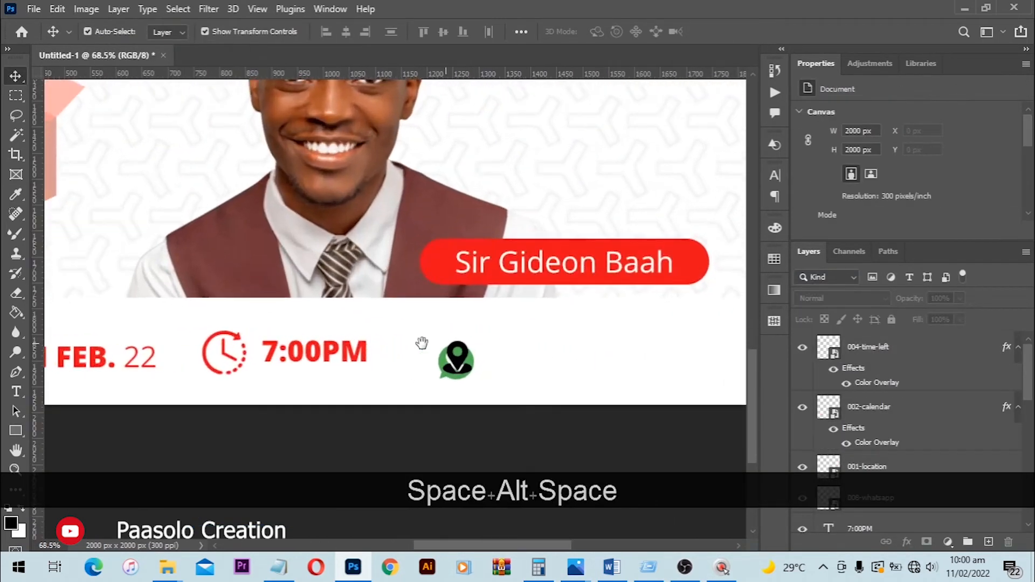
drag(521, 335, 413, 366)
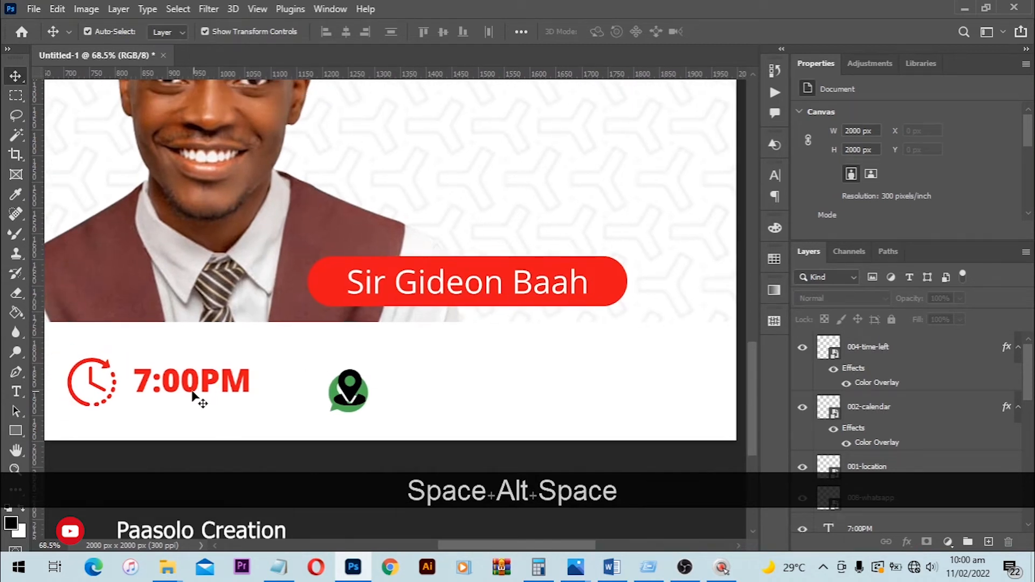
drag(193, 376, 431, 386)
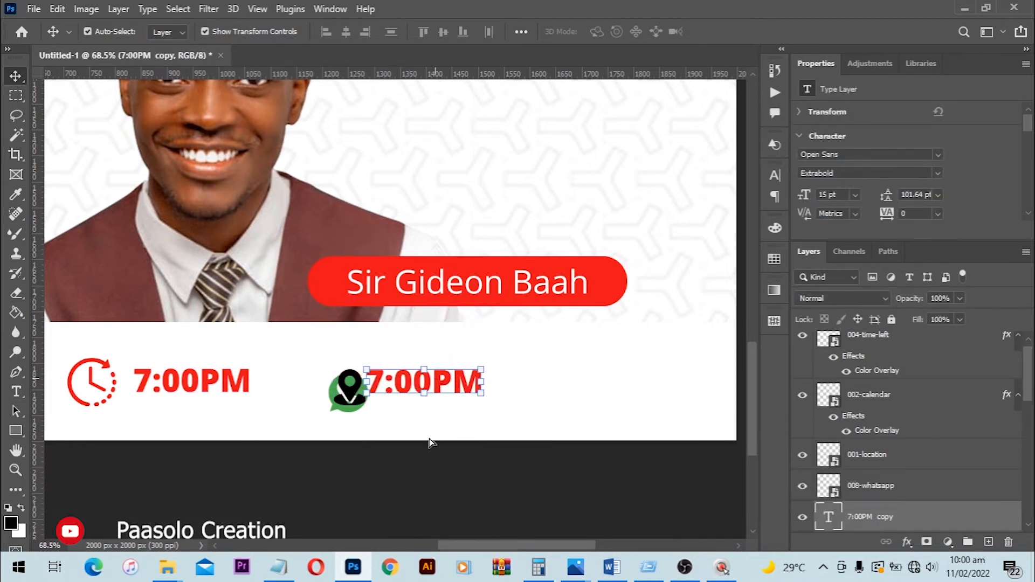
click(279, 567)
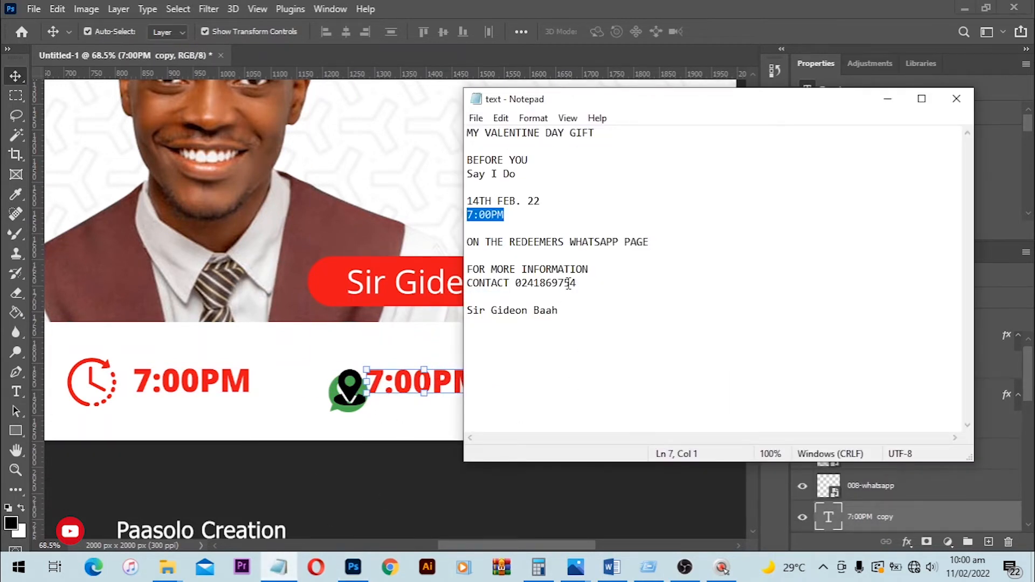
drag(654, 241, 486, 242)
key(ctrl+c)
- Replace the duplicated time text with ON THE REDEEMERS WHATSAPP PAGE and shift it right toward the flyer's edge
click(403, 381)
key(t)
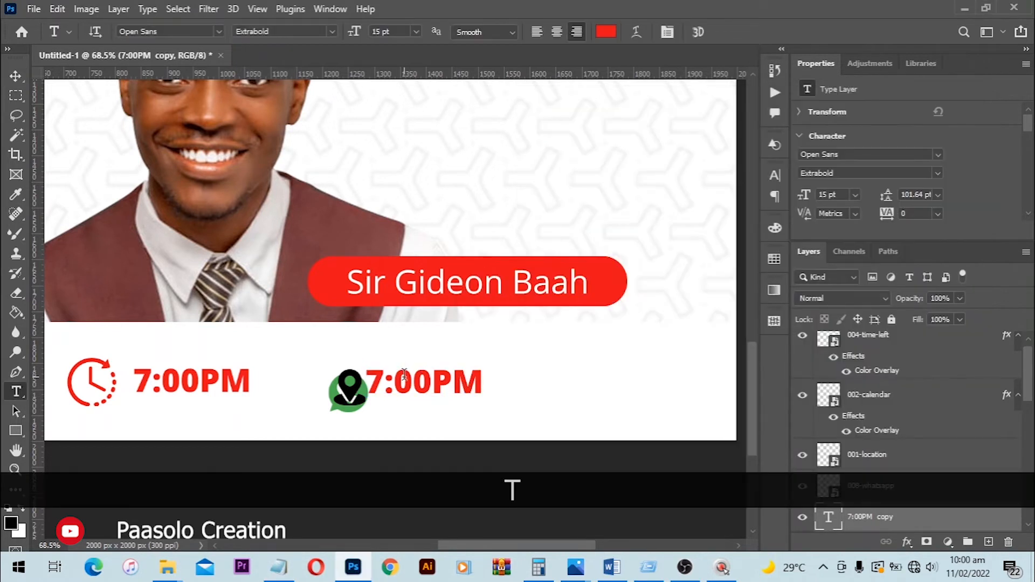
click(405, 384)
key(ctrl+a)
key(ctrl+v)
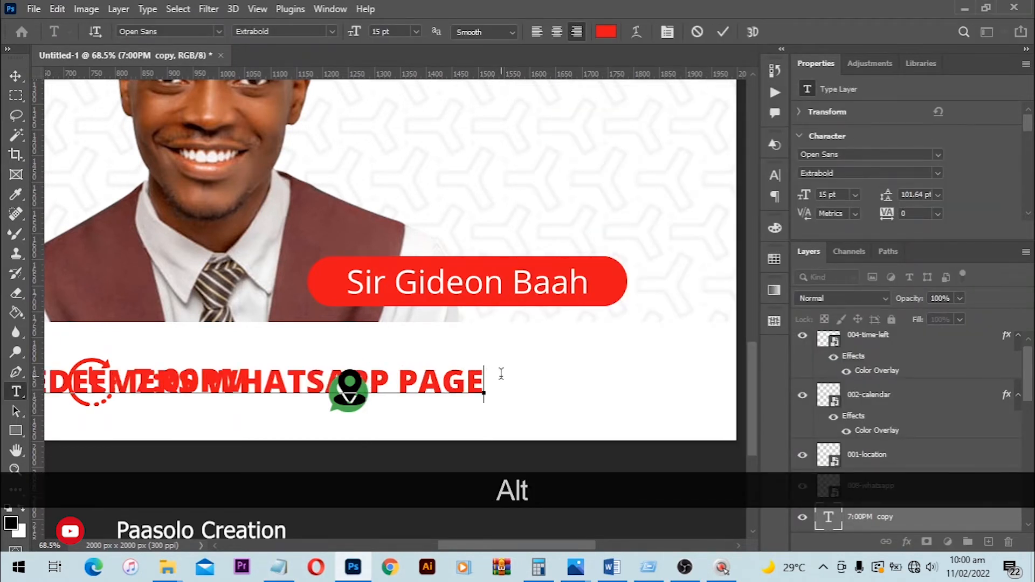
scroll(499, 374, down, 3)
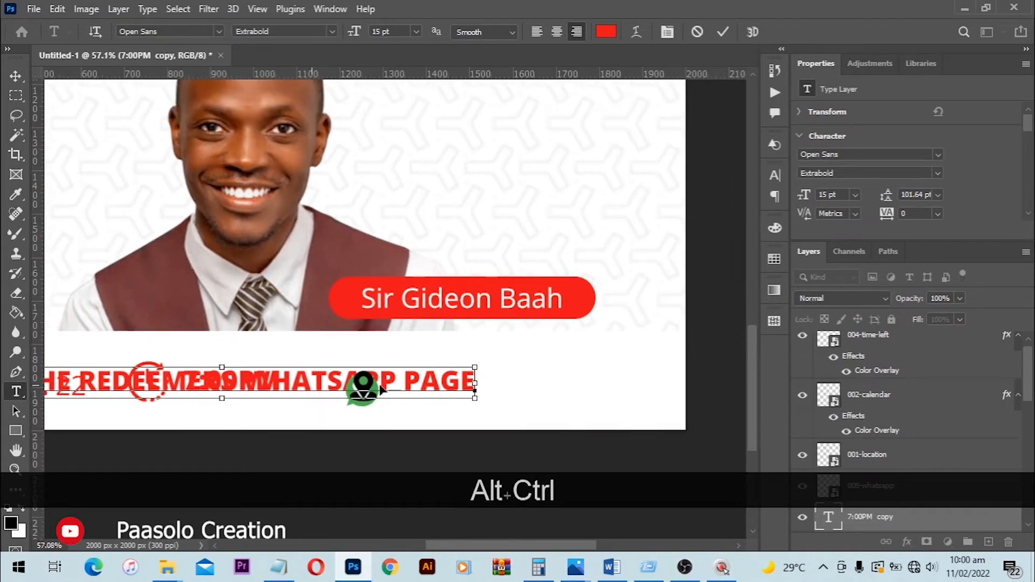
drag(380, 384, 507, 376)
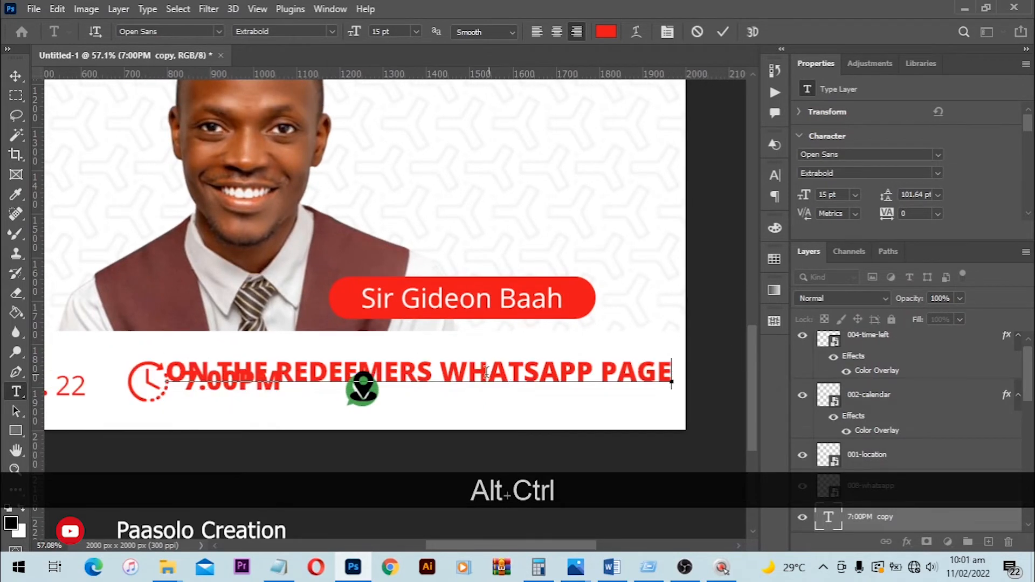
- Break the venue text into two lines, starting the second line at WHATSAPP PAGE
click(442, 372)
key(BackSpace)
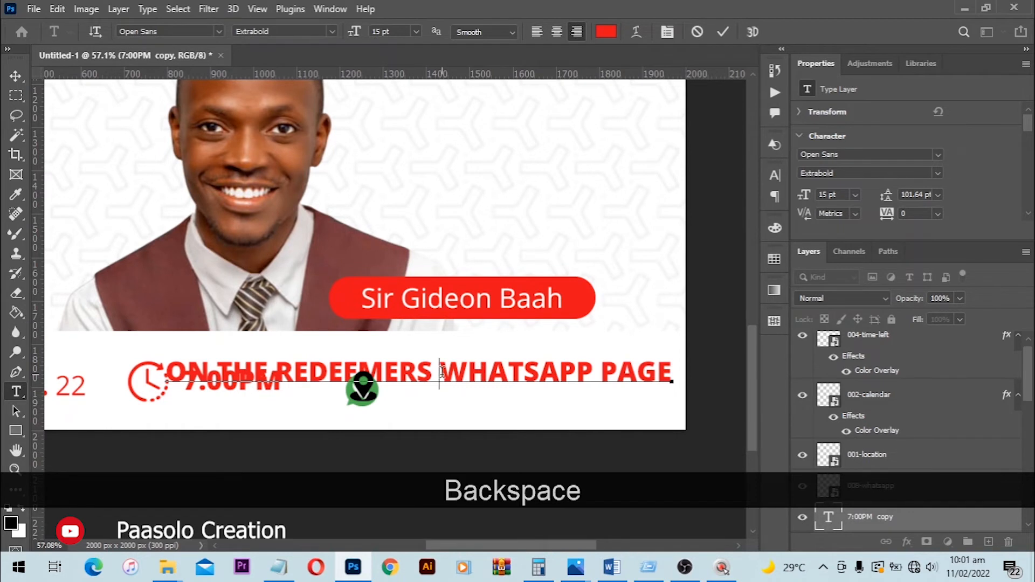
key(Return)
- Set the line spacing of the whole two-line venue text to 15 pt
key(ctrl+a)
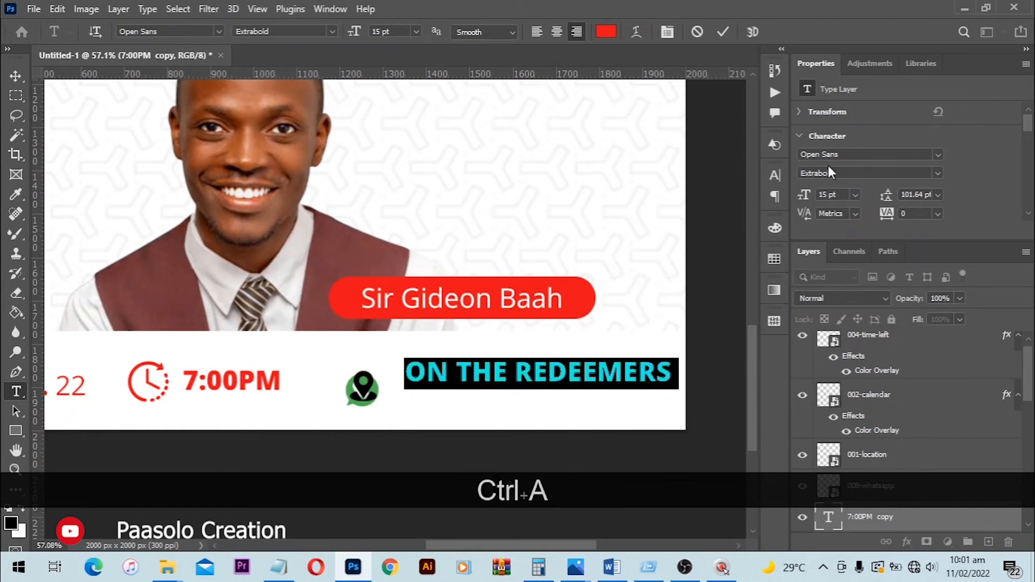
click(776, 177)
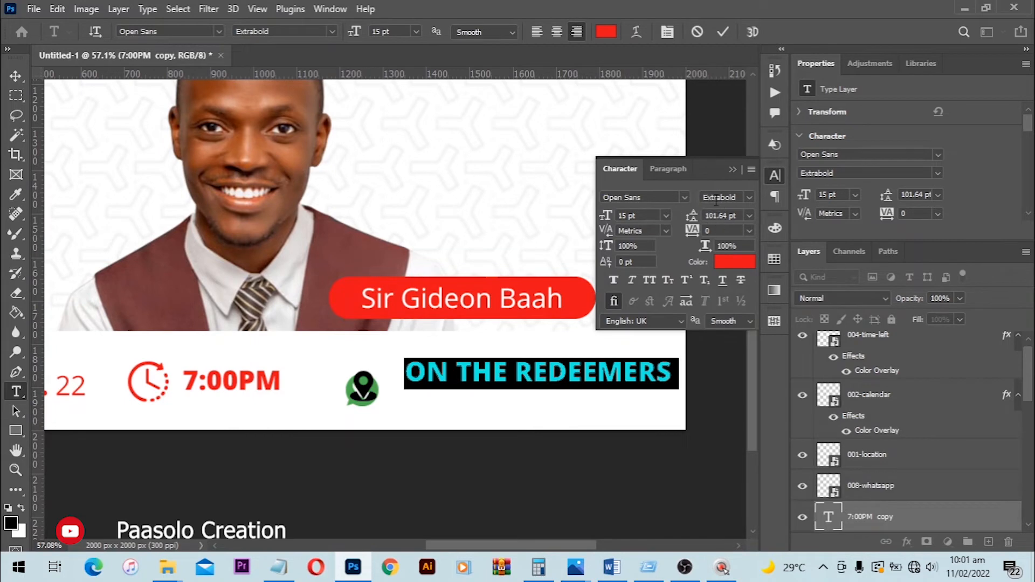
click(330, 9)
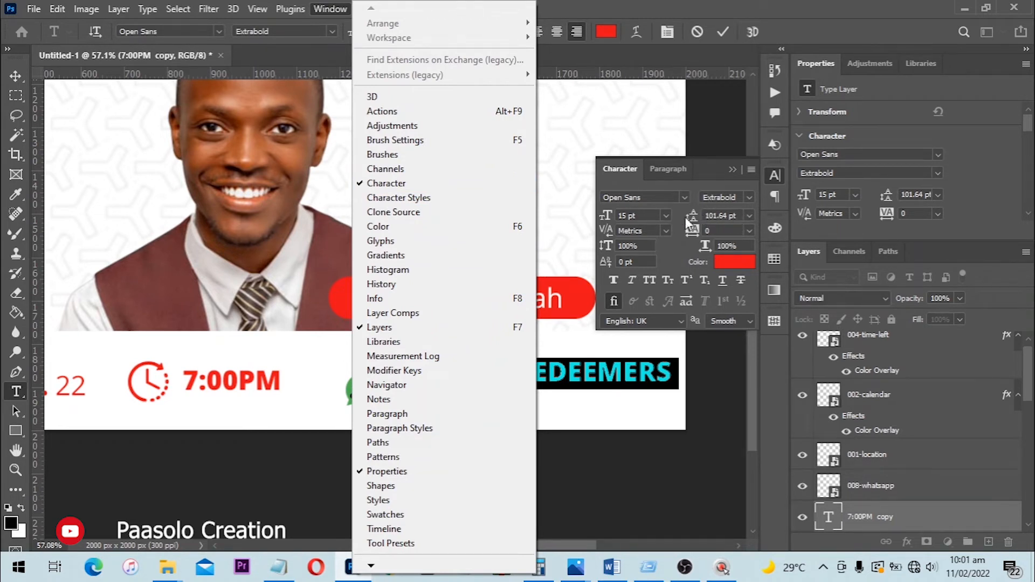
click(740, 217)
click(739, 217)
text(15)
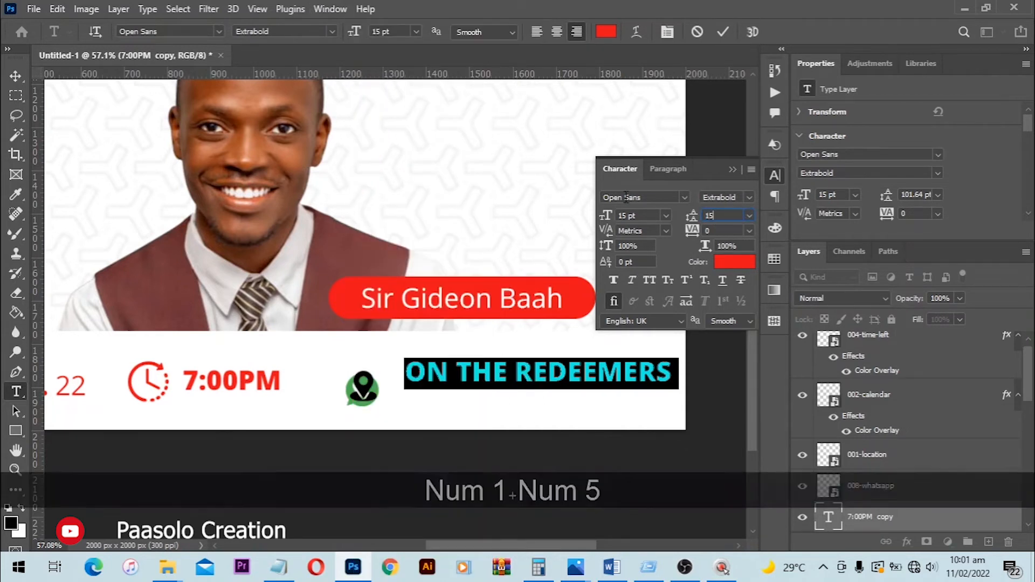
key(Return)
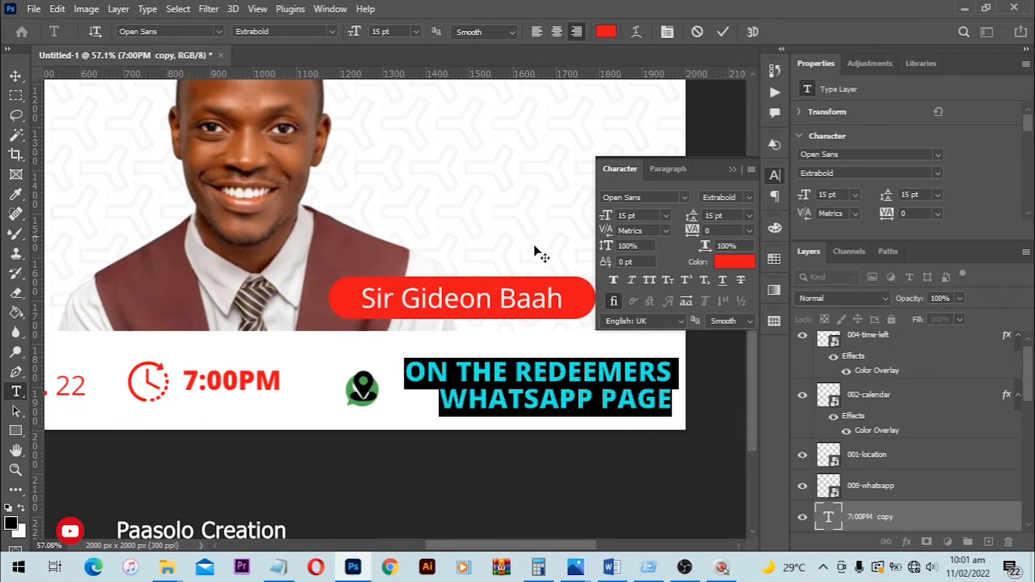
- Center-align the two venue lines and move the text block just right of the location and WhatsApp icons
click(655, 173)
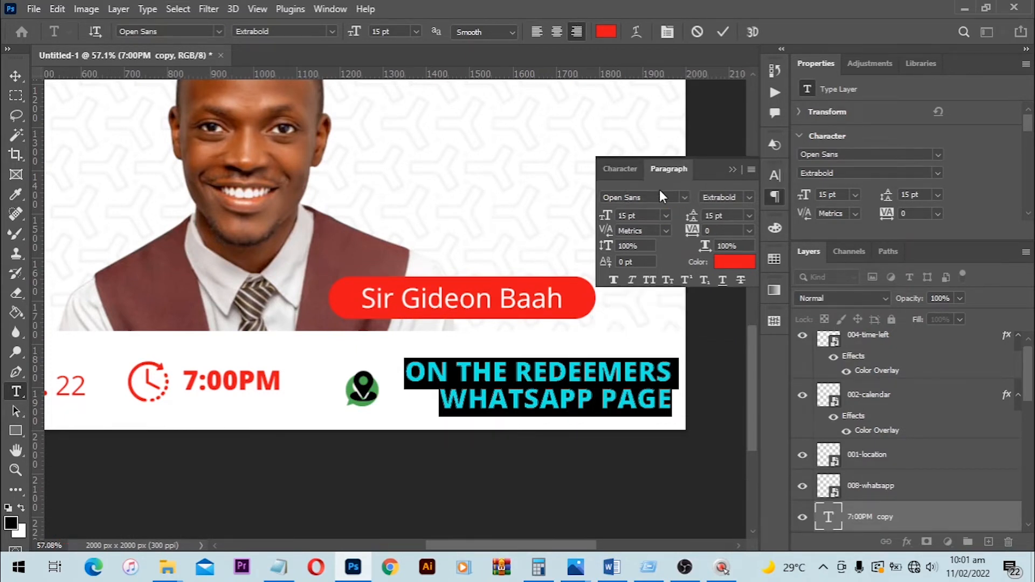
click(619, 200)
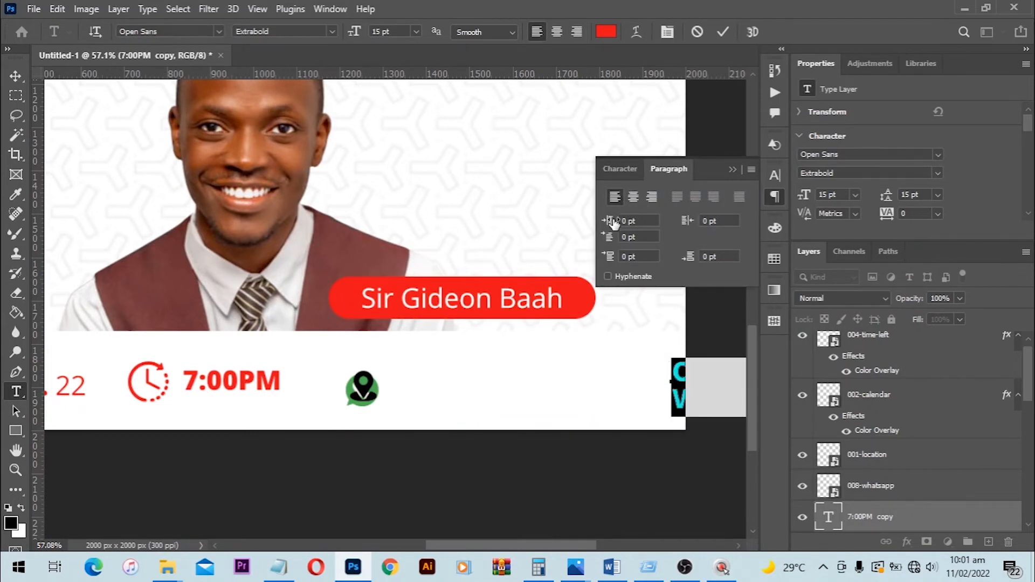
drag(680, 400, 486, 408)
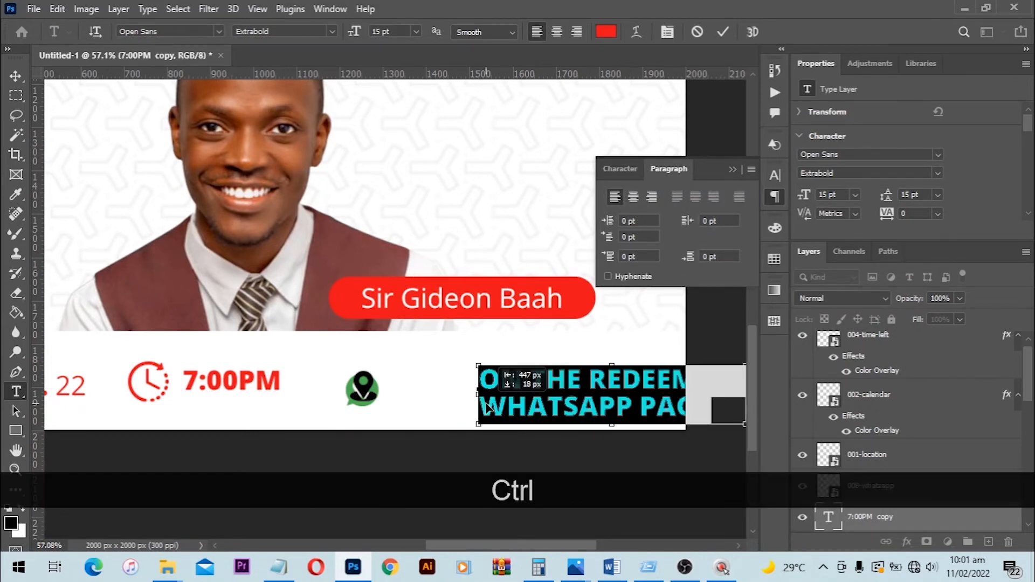
click(633, 196)
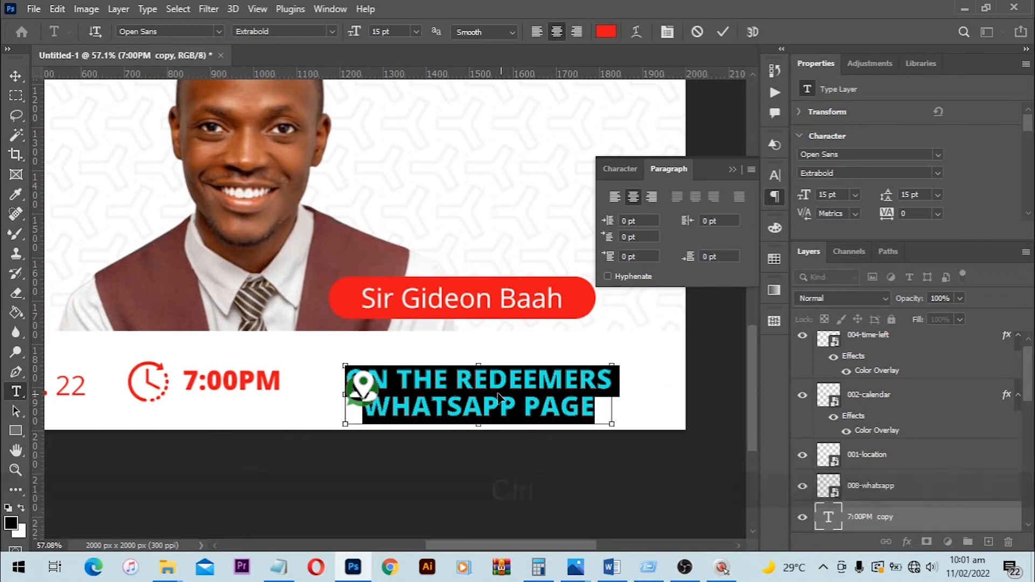
drag(498, 397, 528, 393)
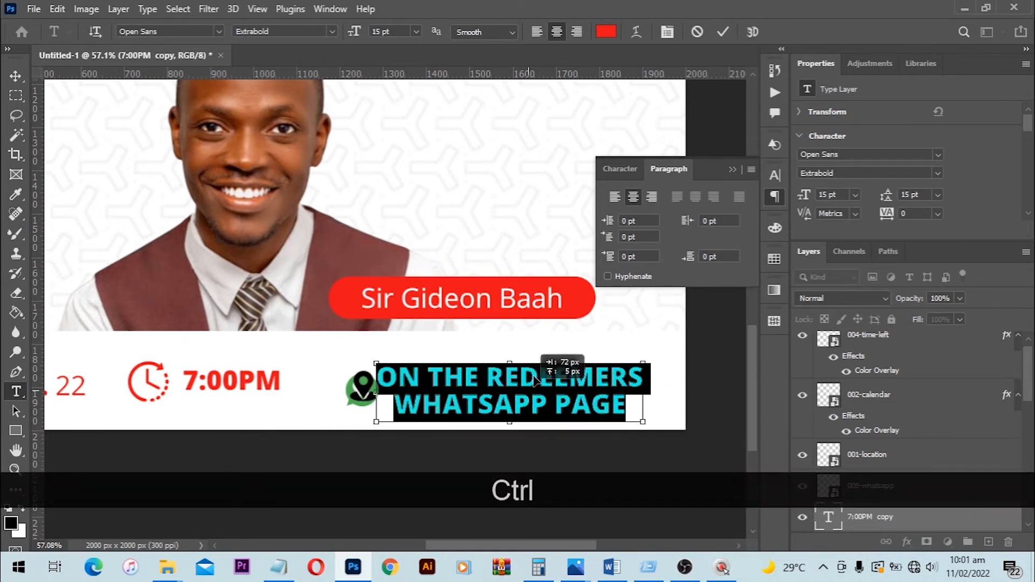
click(723, 31)
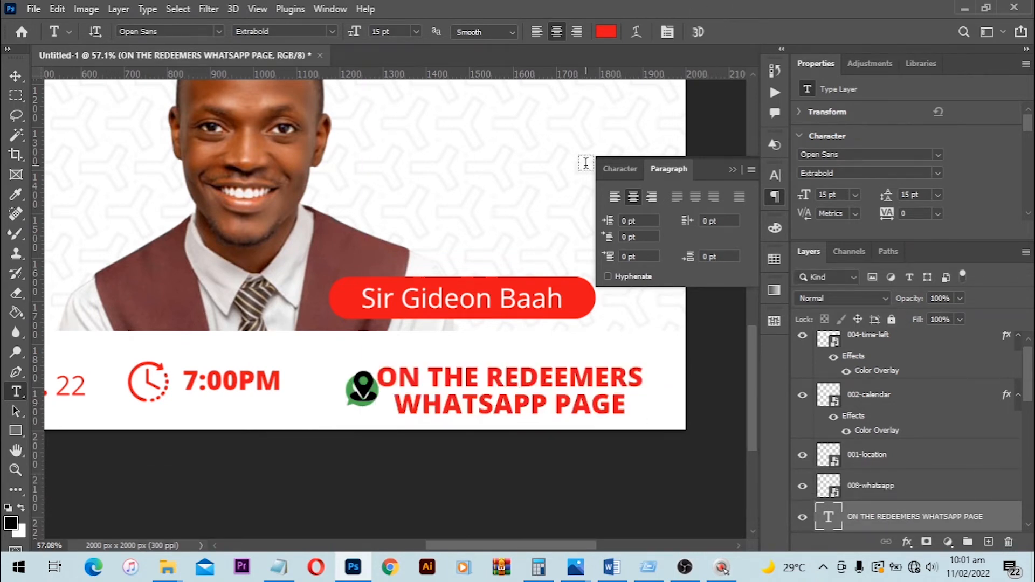
- Nudge the venue text slightly up and right, and separate the location pin from the WhatsApp icon by placing it above
key(v)
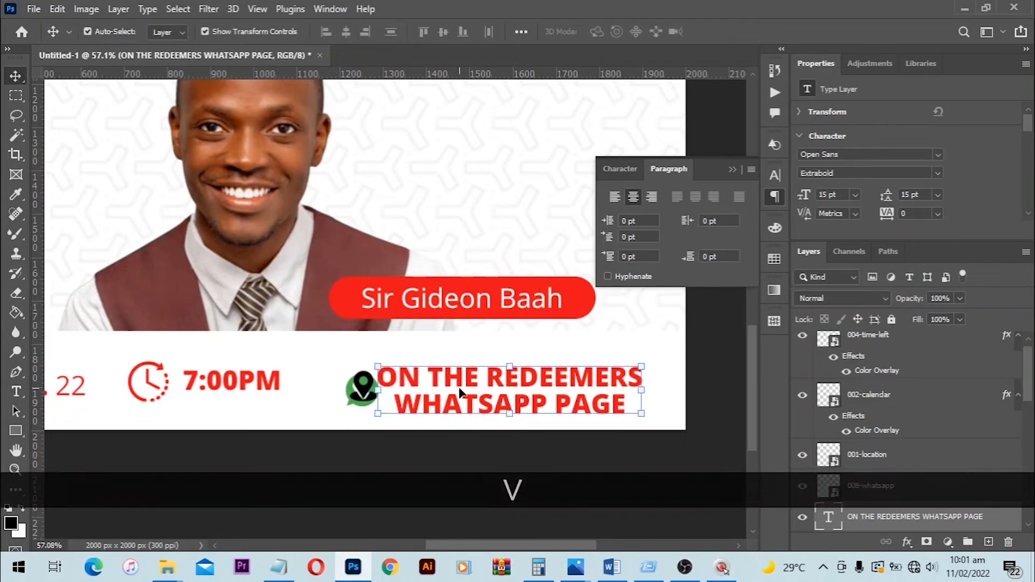
mouse_move(472, 377)
mouse_down()
mouse_move(475, 360)
mouse_move(476, 372)
mouse_up()
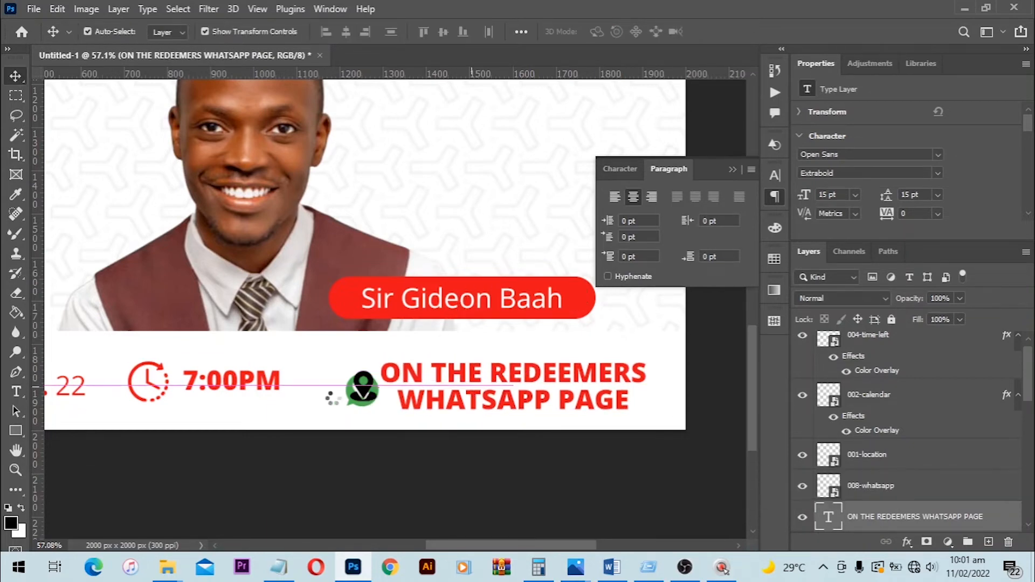
click(380, 440)
scroll(504, 441, up, 1)
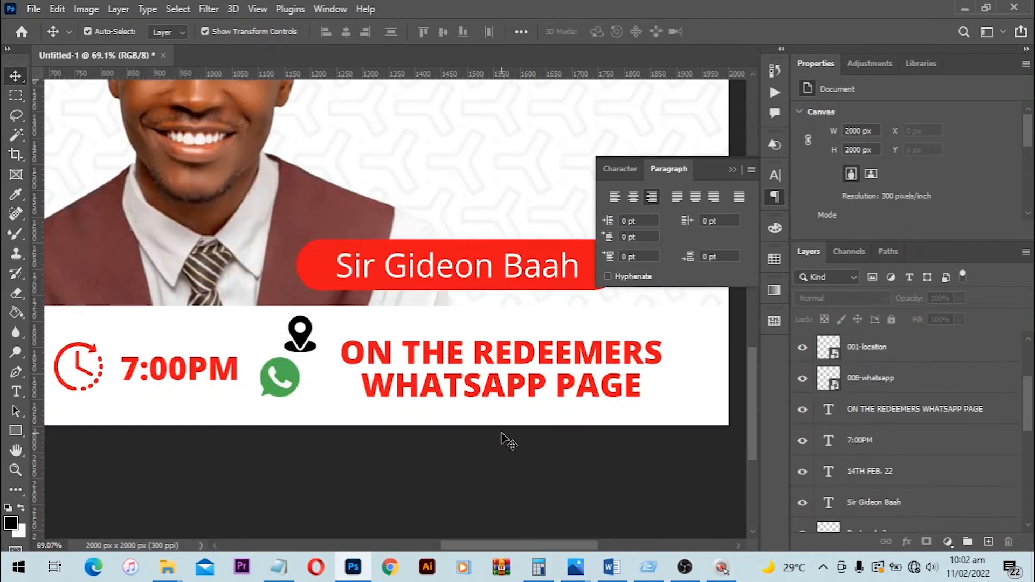
- Start a new shape with the Rectangle tool
click(17, 429)
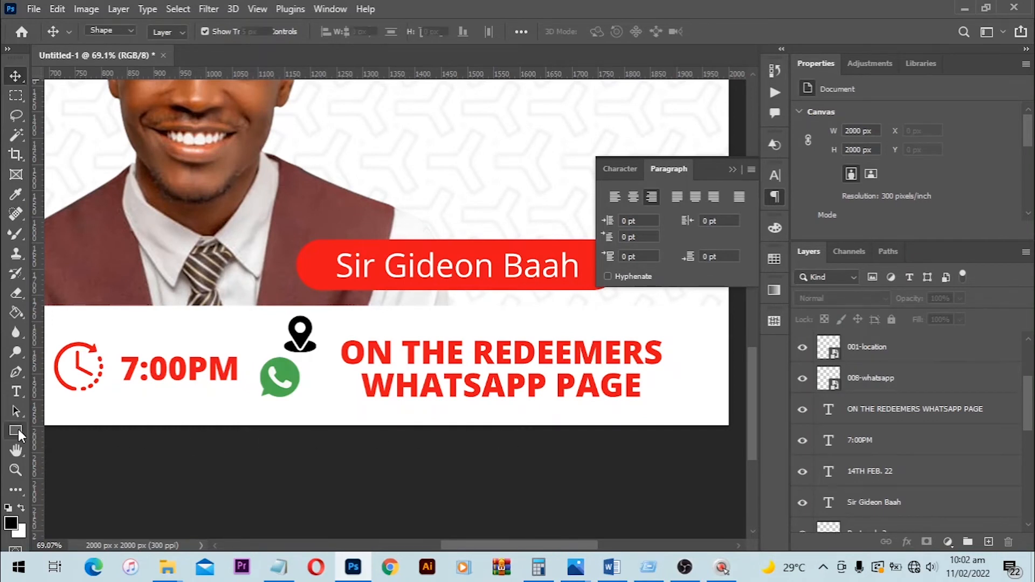